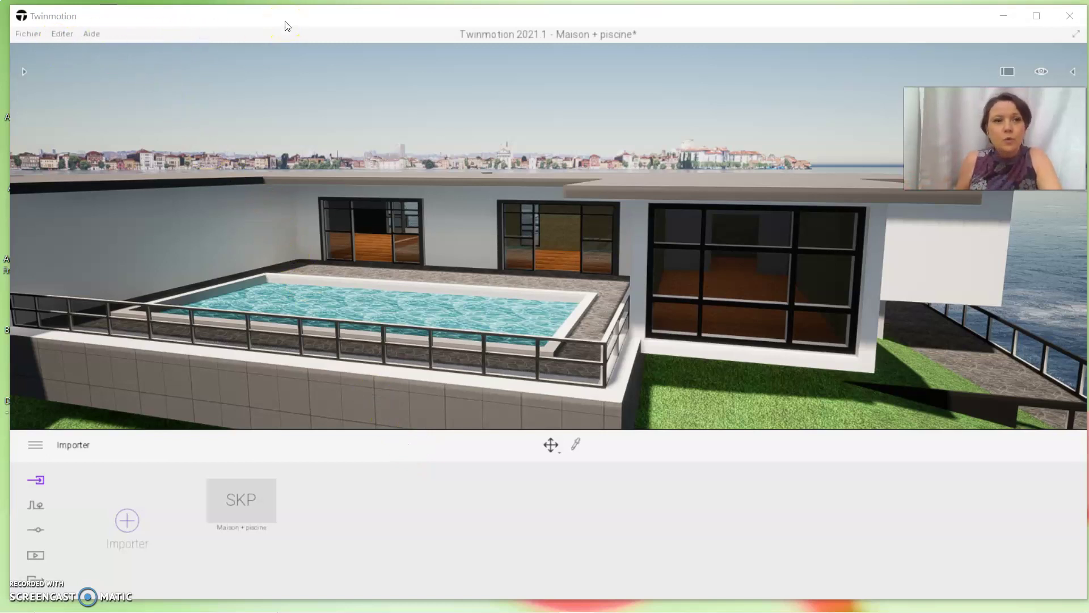
Step: Browse the file, help, scene and settings menus, then return to the model import view
{"action": "left_click", "coordinate": [21, 35]}
{"action": "mouse_move", "coordinate": [62, 33]}
{"action": "left_click", "coordinate": [89, 33]}
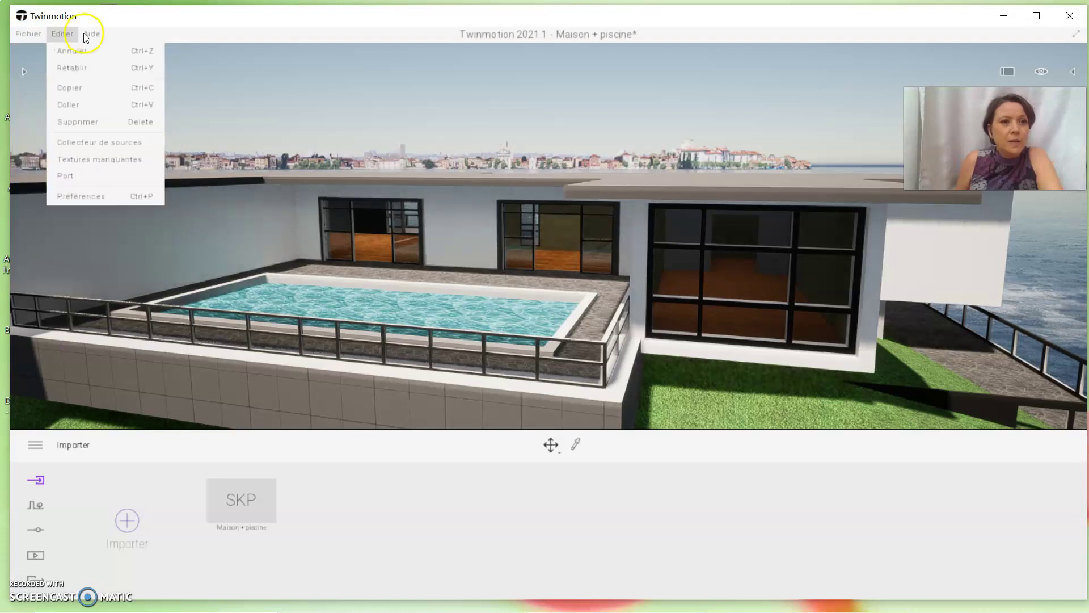
{"action": "left_click", "coordinate": [217, 33]}
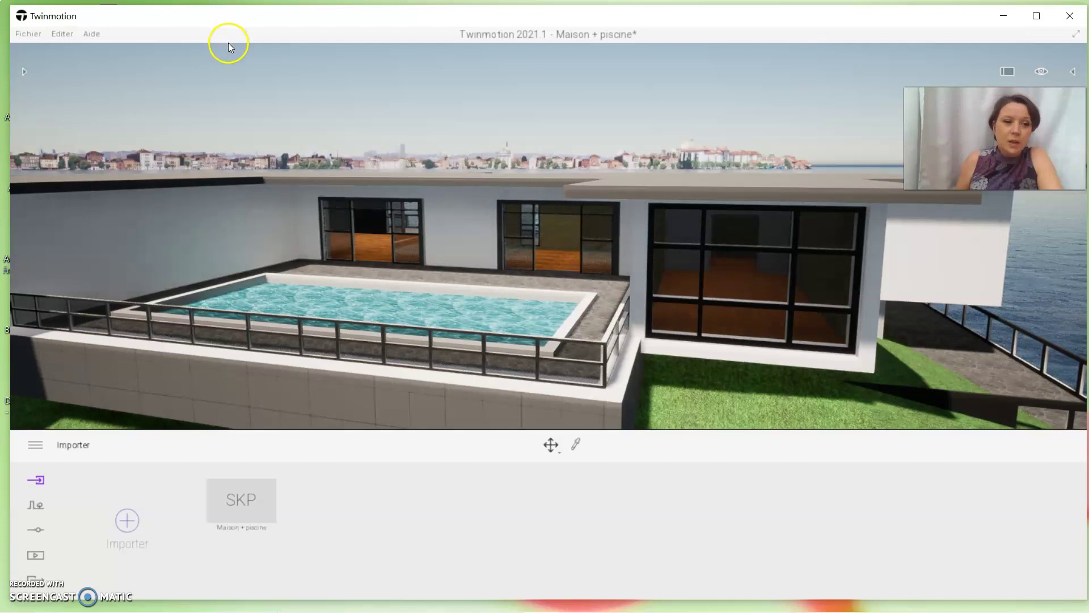
{"action": "left_click", "coordinate": [36, 448]}
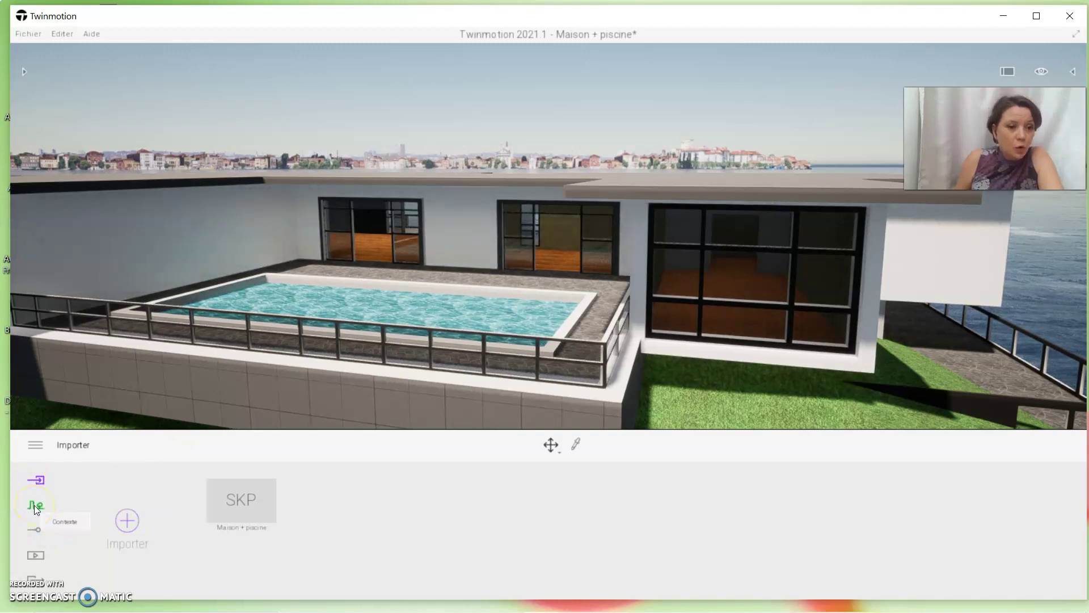
{"action": "left_click", "coordinate": [39, 533]}
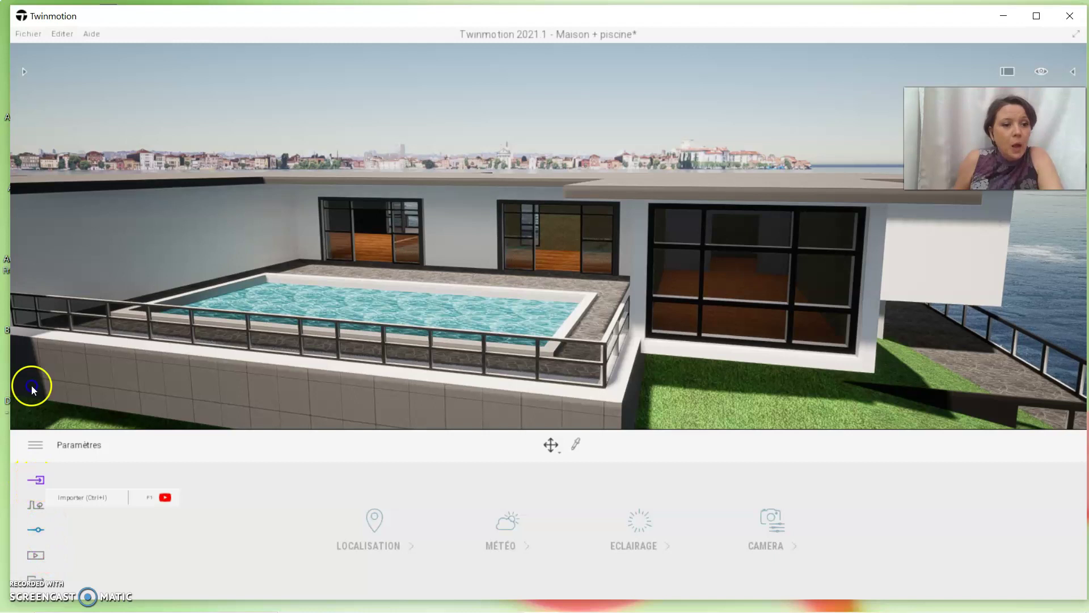
{"action": "left_click", "coordinate": [36, 479]}
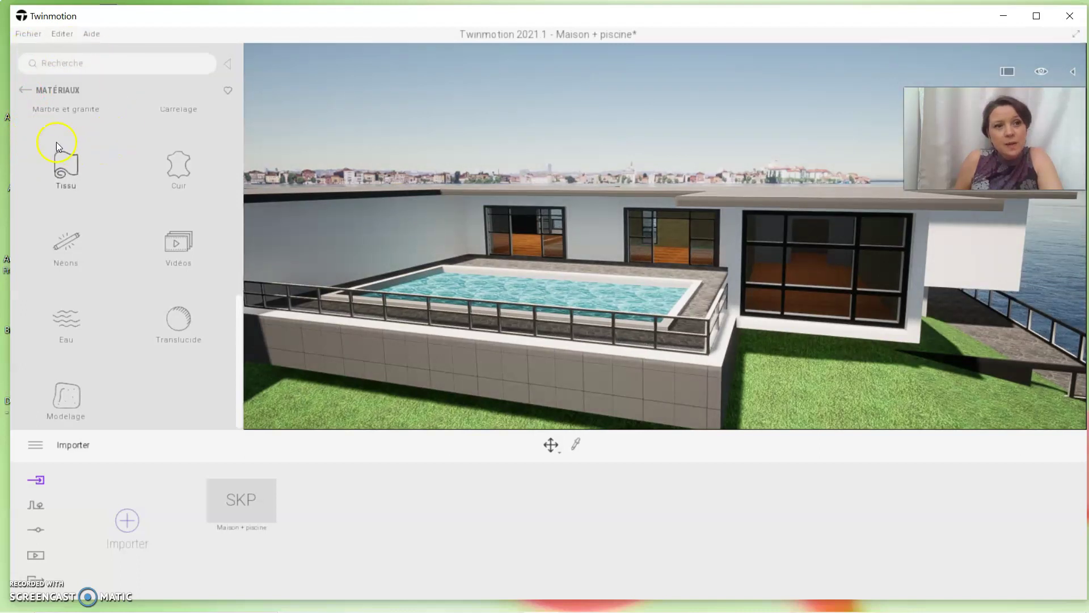
Step: Return the library to all categories, scroll through them, then hide the library
{"action": "left_click", "coordinate": [27, 91]}
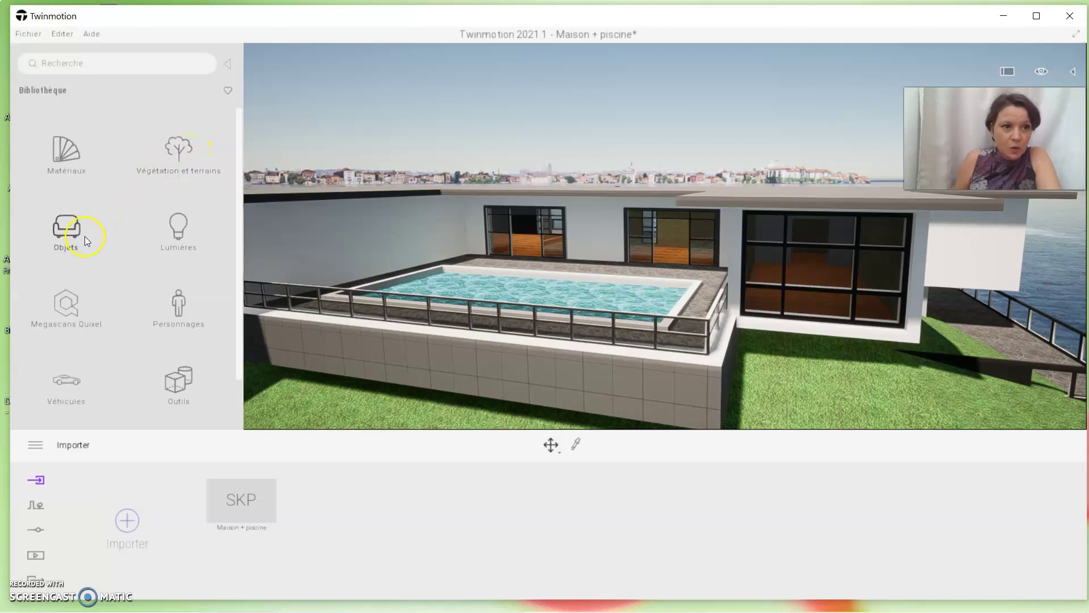
{"action": "scroll", "coordinate": [194, 243], "scroll_direction": "down", "scroll_amount": 1}
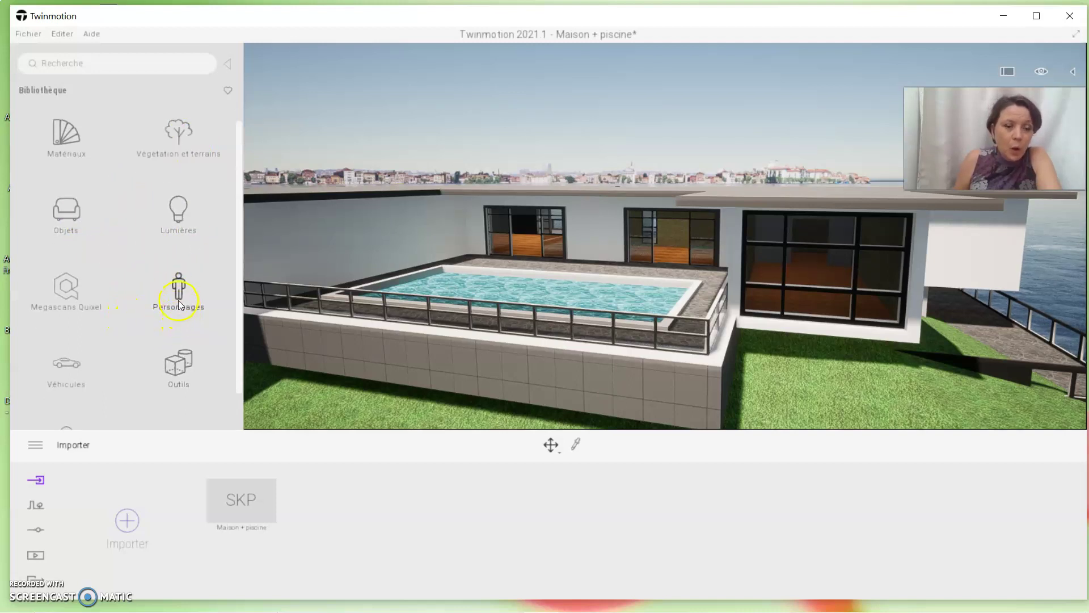
{"action": "scroll", "coordinate": [181, 306], "scroll_direction": "down", "scroll_amount": 2}
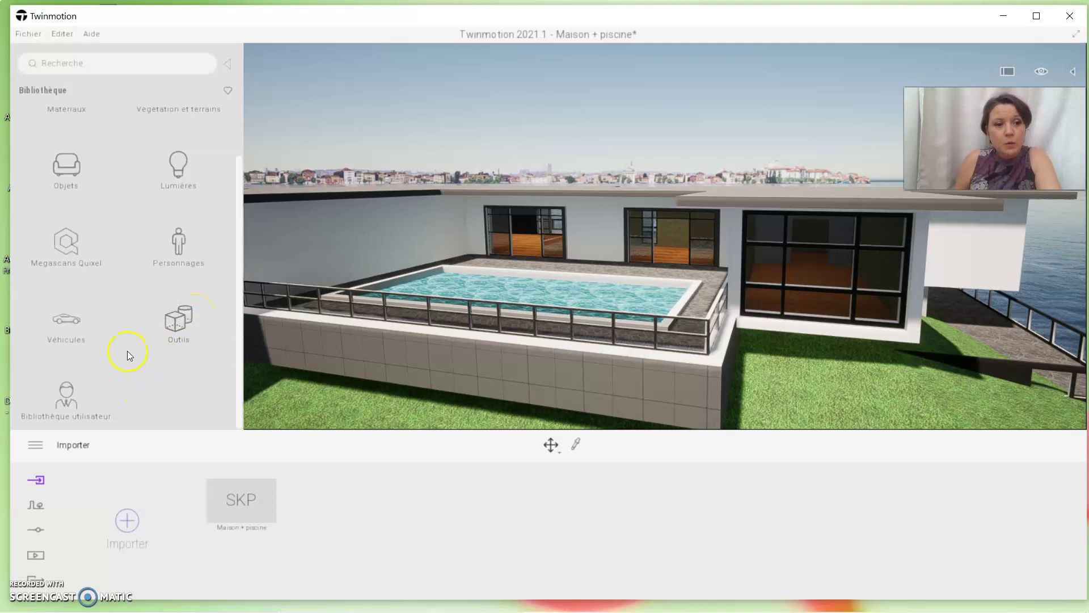
{"action": "scroll", "coordinate": [68, 385], "scroll_direction": "up", "scroll_amount": 2}
{"action": "scroll", "coordinate": [78, 341], "scroll_direction": "up", "scroll_amount": 1}
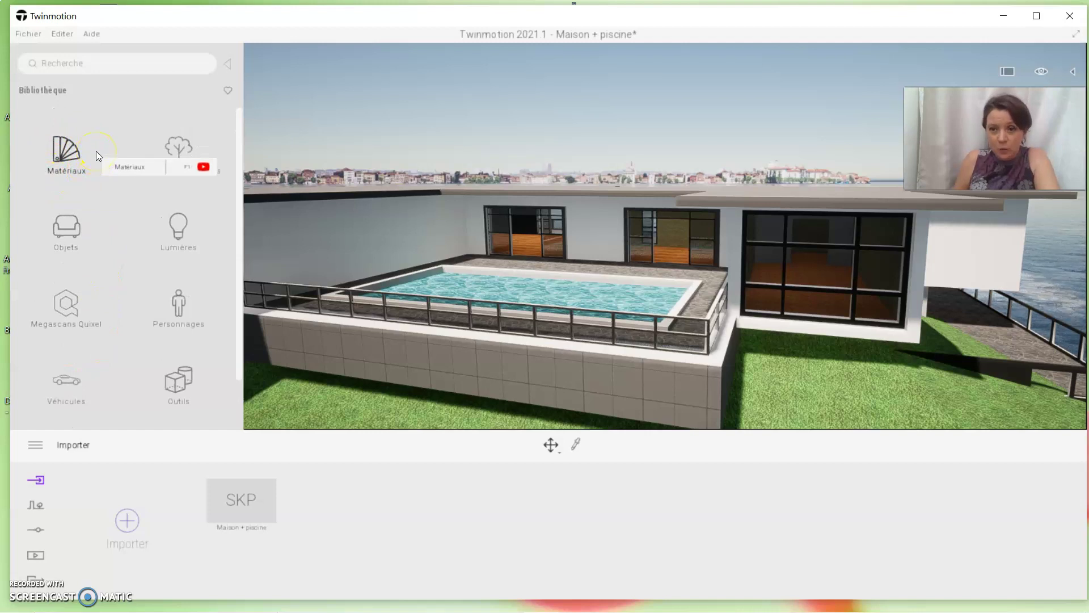
{"action": "left_click", "coordinate": [227, 64]}
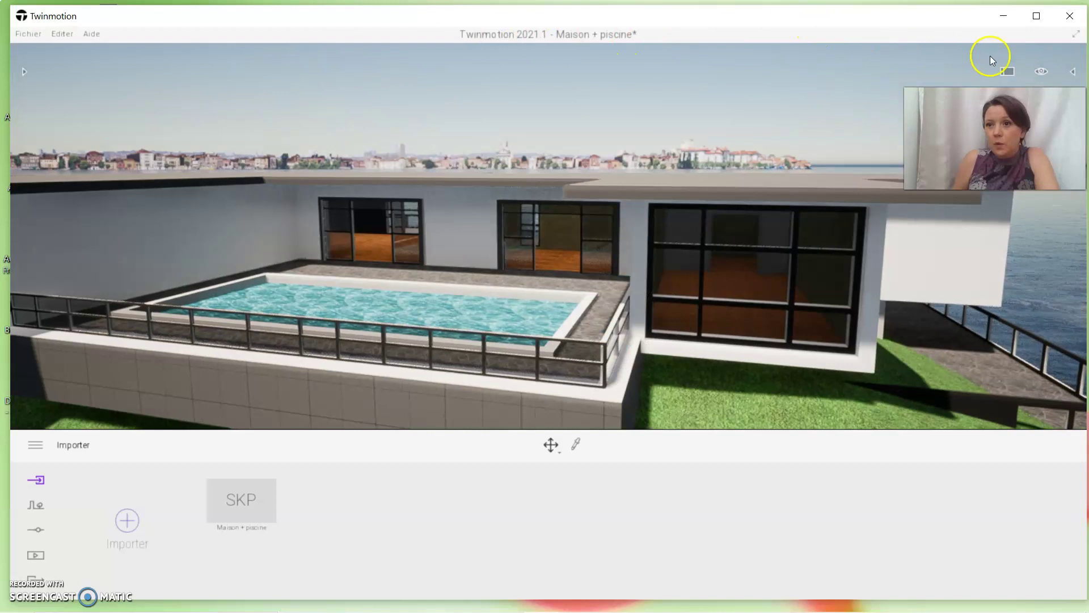
Step: In the scene graph, select the [Color_008]1 window frames and review the performance statistics
{"action": "left_click", "coordinate": [1073, 73]}
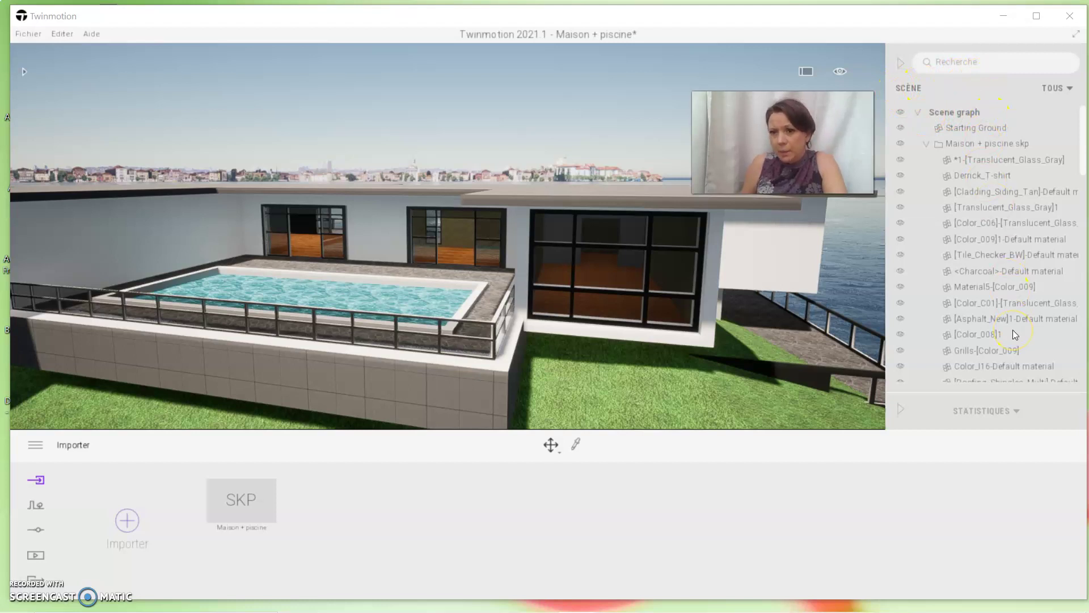
{"action": "left_click", "coordinate": [968, 340]}
{"action": "scroll", "coordinate": [968, 340], "scroll_direction": "down", "scroll_amount": 3}
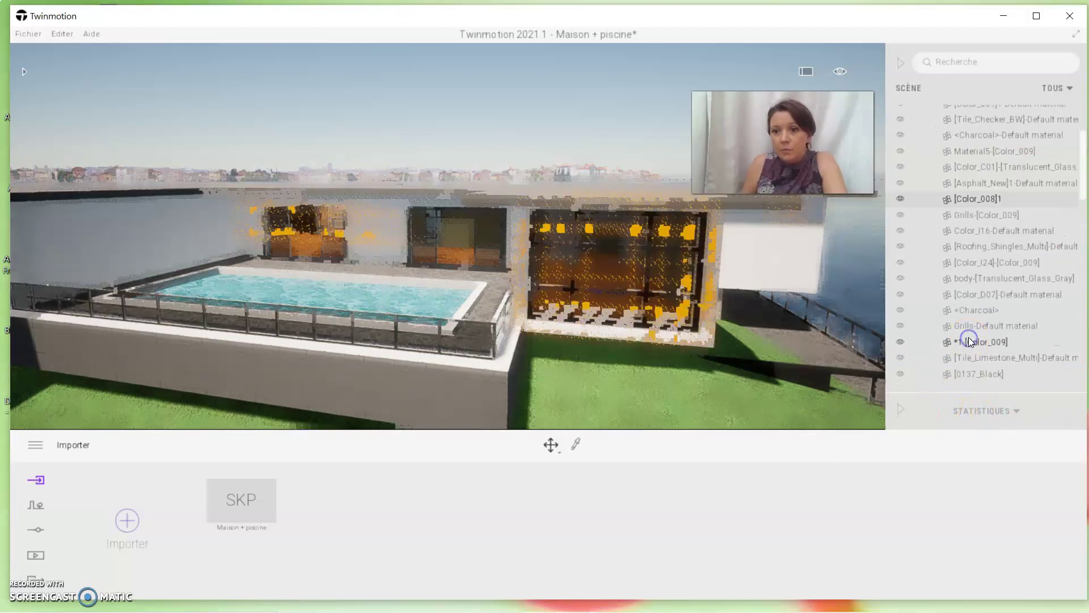
{"action": "left_click", "coordinate": [902, 409]}
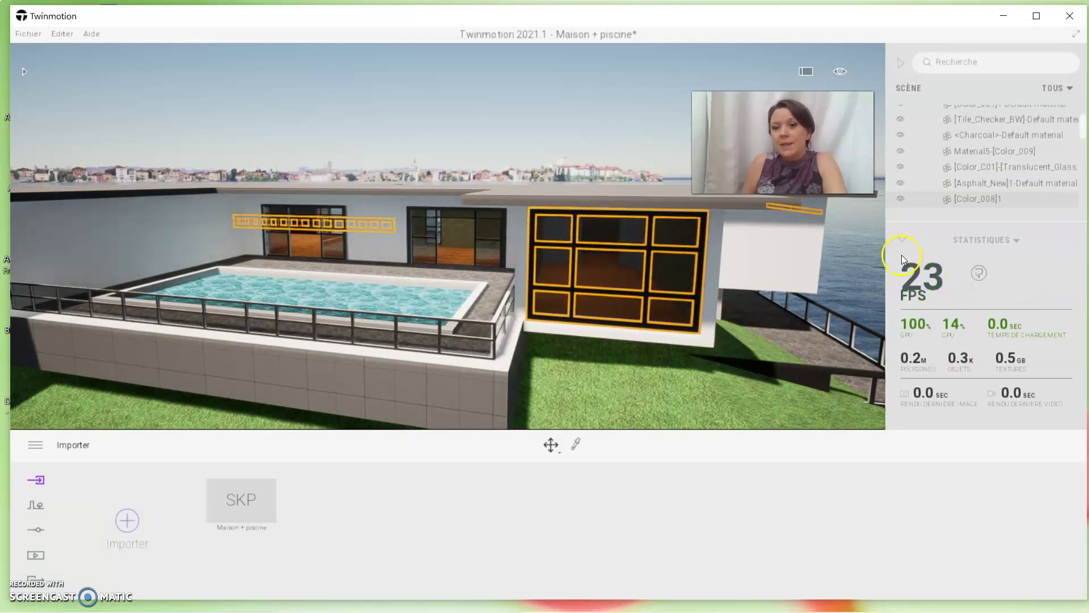
{"action": "left_click", "coordinate": [910, 340]}
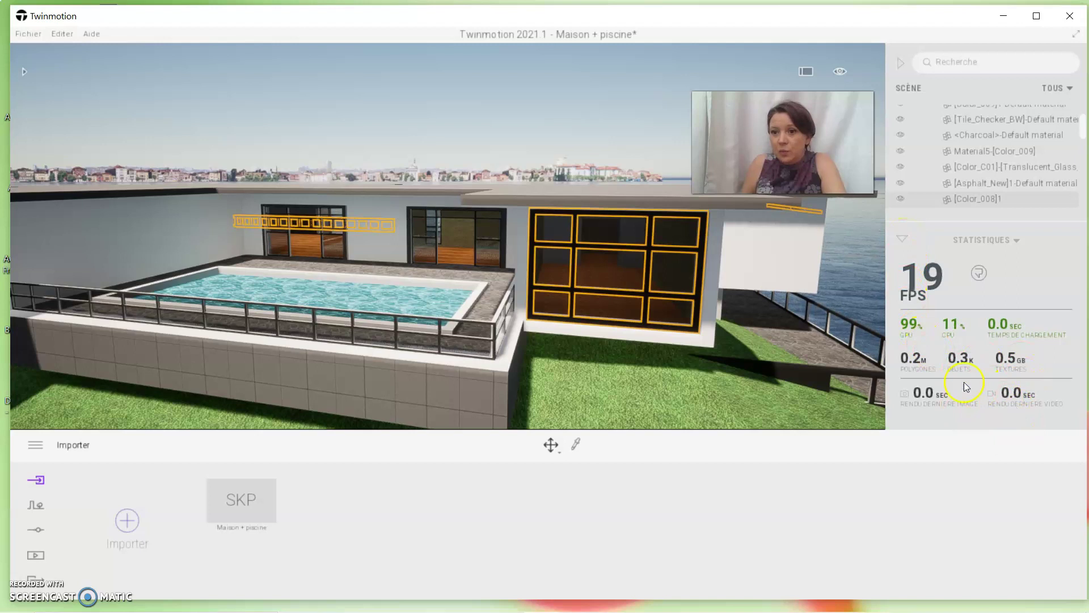
{"action": "left_click", "coordinate": [902, 241]}
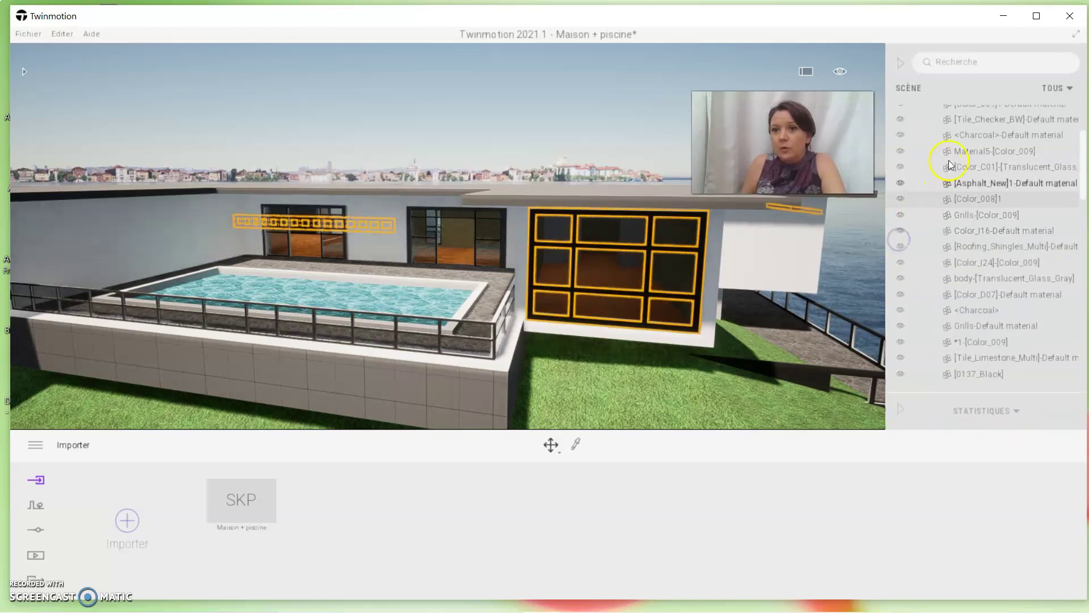
{"action": "scroll", "coordinate": [981, 129], "scroll_direction": "up", "scroll_amount": 2}
{"action": "scroll", "coordinate": [980, 128], "scroll_direction": "up", "scroll_amount": 1}
{"action": "scroll", "coordinate": [980, 128], "scroll_direction": "up", "scroll_amount": 1}
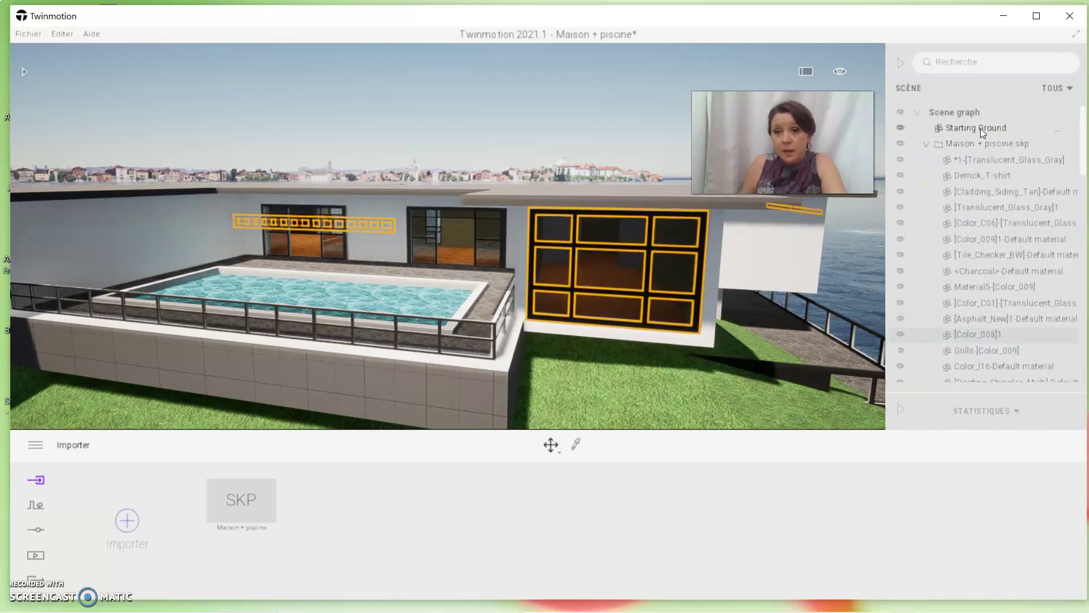
Step: Scroll the scene graph, select Starting Ground, and hide the scene graph
{"action": "left_click", "coordinate": [988, 162]}
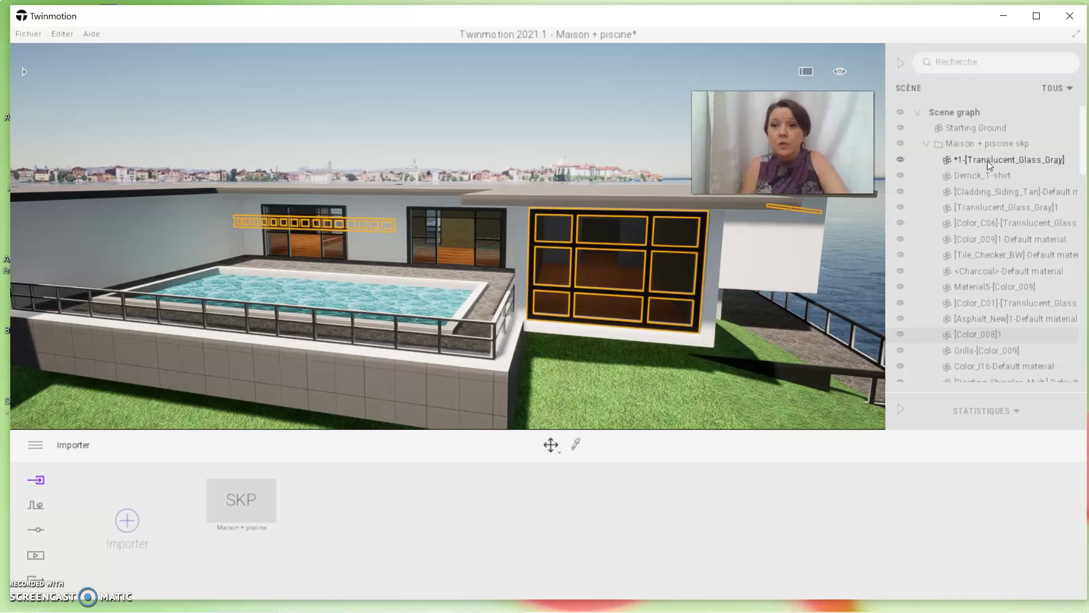
{"action": "scroll", "coordinate": [985, 259], "scroll_direction": "down", "scroll_amount": 3}
{"action": "scroll", "coordinate": [987, 259], "scroll_direction": "down", "scroll_amount": 3}
{"action": "scroll", "coordinate": [987, 259], "scroll_direction": "down", "scroll_amount": 3}
{"action": "scroll", "coordinate": [977, 228], "scroll_direction": "up", "scroll_amount": 2}
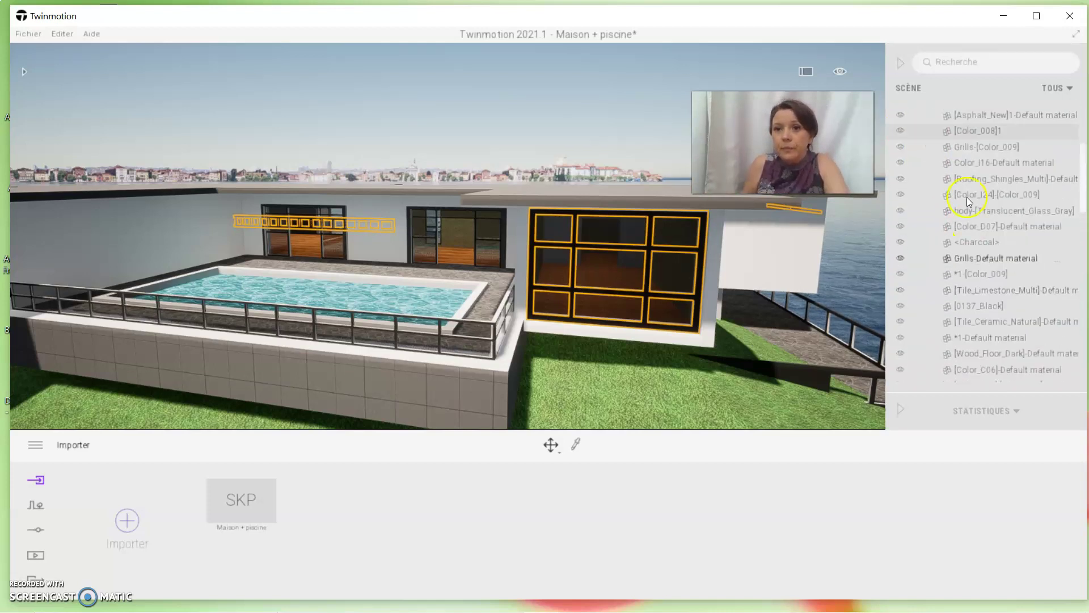
{"action": "scroll", "coordinate": [975, 231], "scroll_direction": "up", "scroll_amount": 1}
{"action": "scroll", "coordinate": [970, 227], "scroll_direction": "up", "scroll_amount": 2}
{"action": "scroll", "coordinate": [971, 224], "scroll_direction": "up", "scroll_amount": 2}
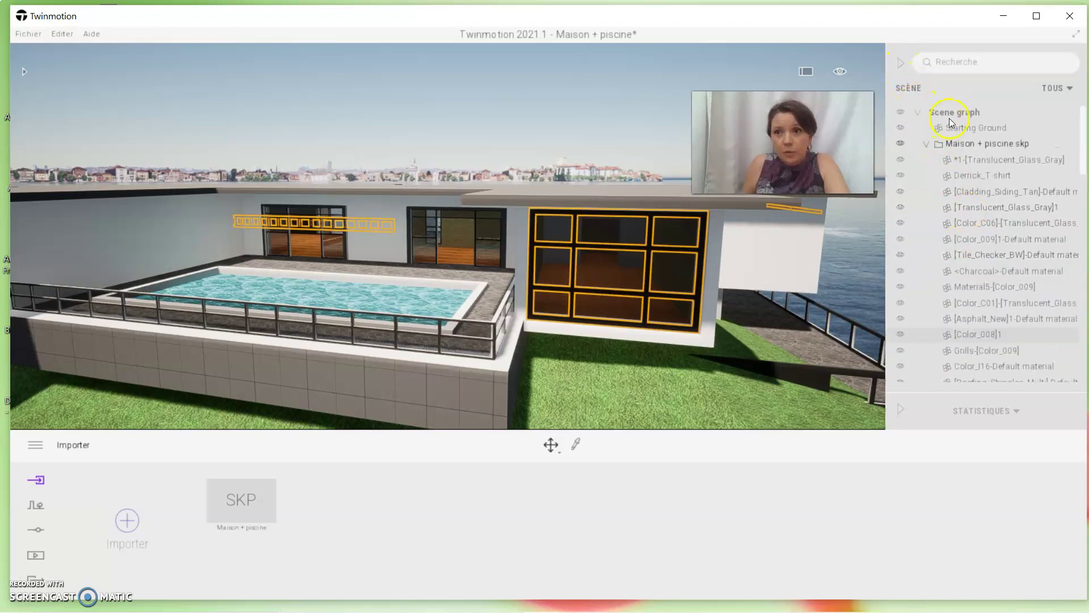
{"action": "left_click", "coordinate": [963, 129]}
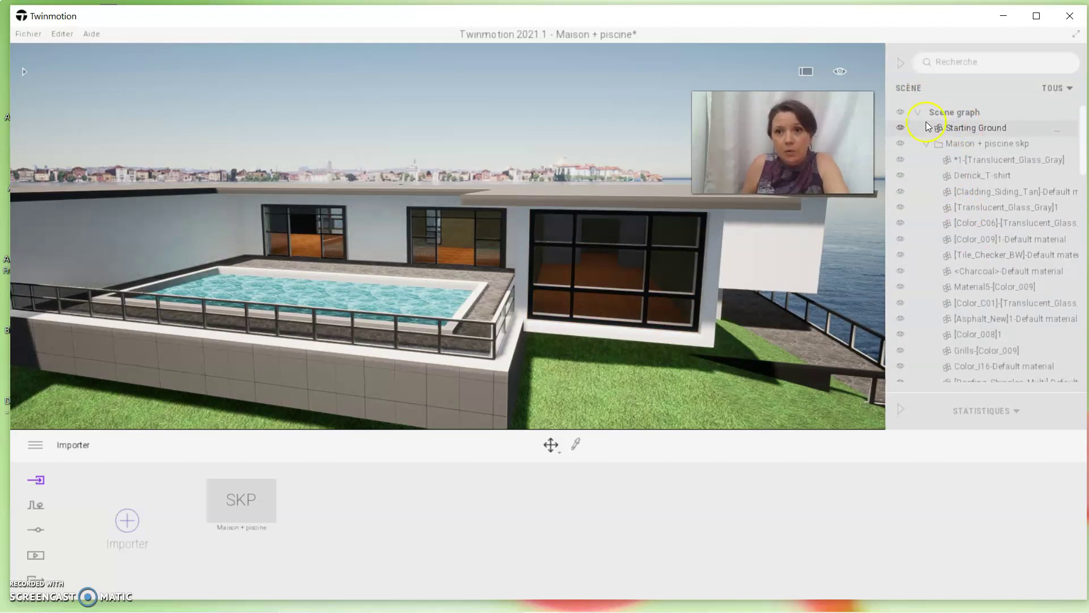
{"action": "left_click", "coordinate": [902, 64]}
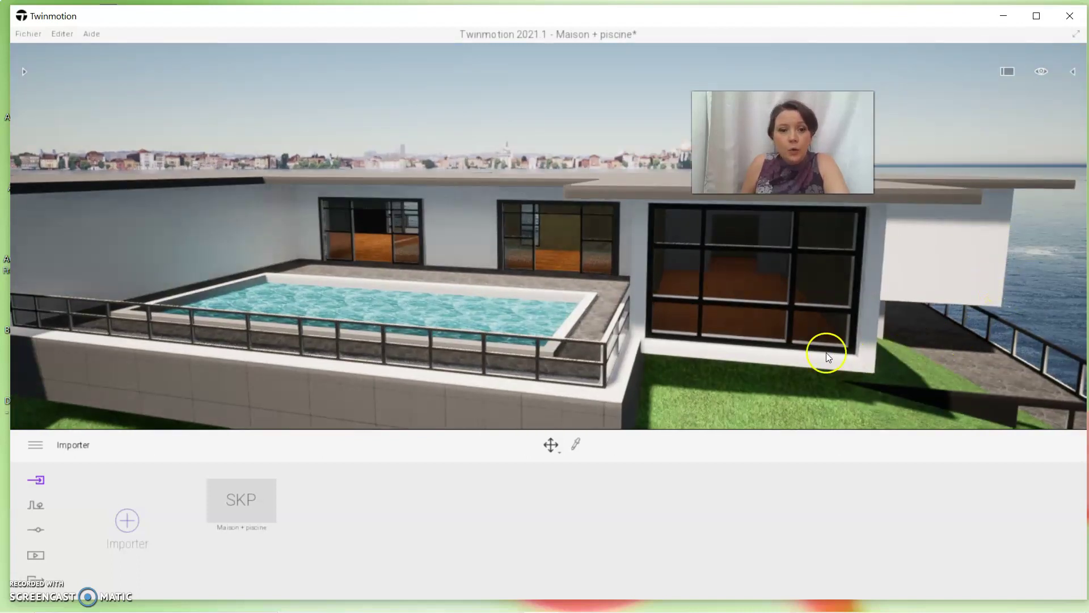
Step: Check the 14:20 time-of-day slider and set navigation speed to Vitesse avion 4
{"action": "left_click", "coordinate": [1042, 72]}
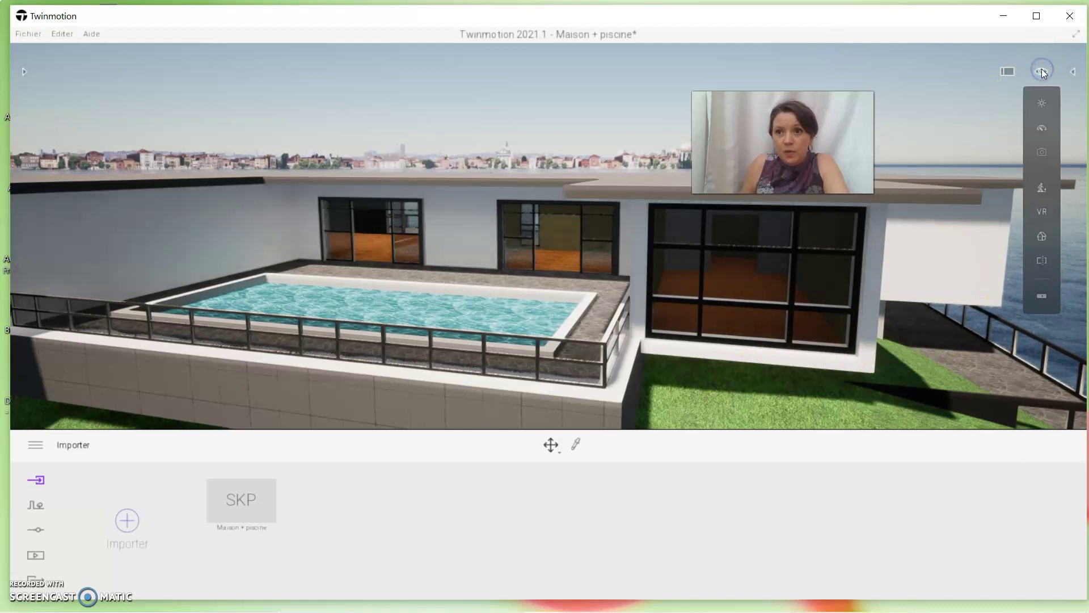
{"action": "left_click", "coordinate": [1043, 103]}
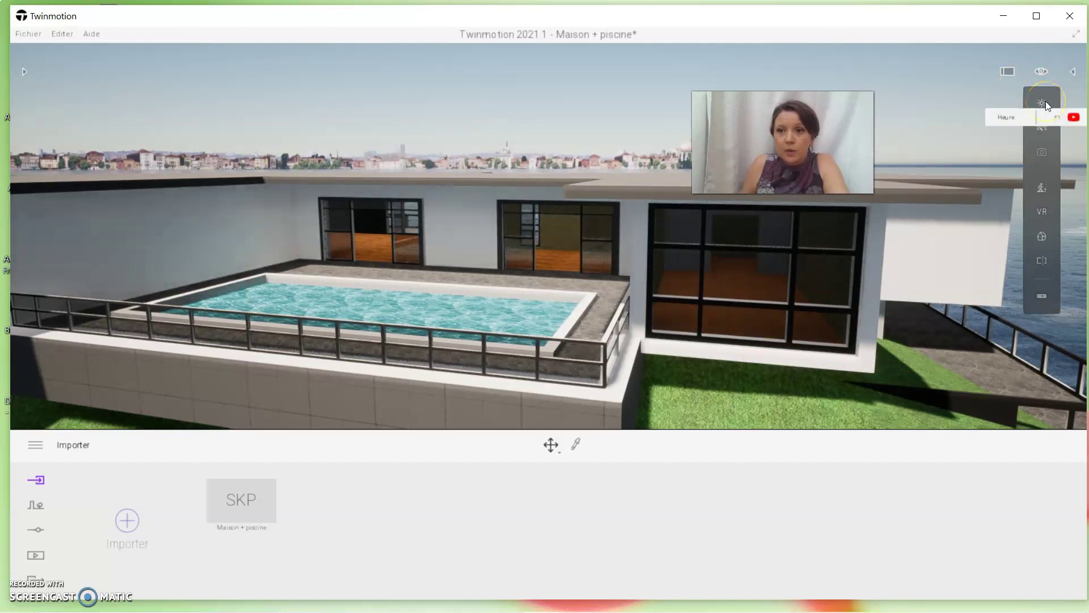
{"action": "left_click", "coordinate": [1042, 102]}
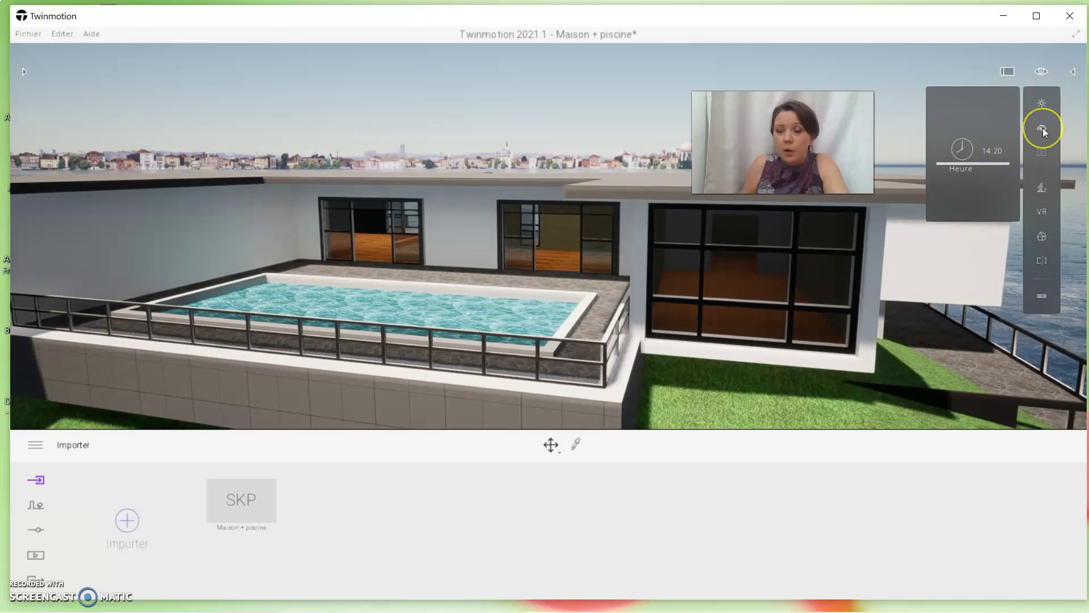
{"action": "left_click", "coordinate": [1042, 128]}
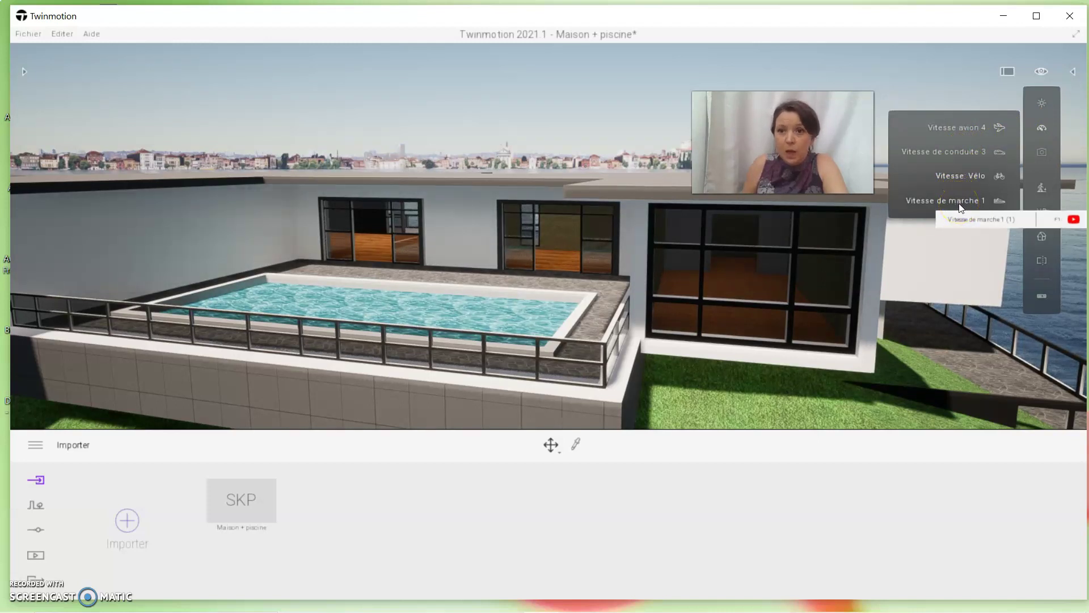
{"action": "left_click", "coordinate": [957, 132]}
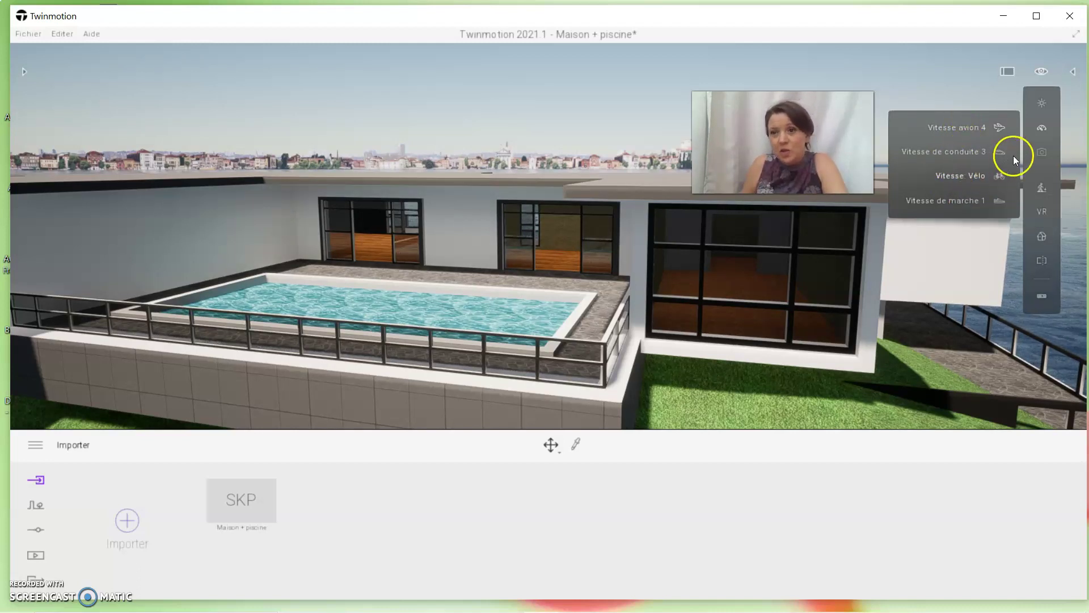
{"action": "mouse_move", "coordinate": [1042, 153]}
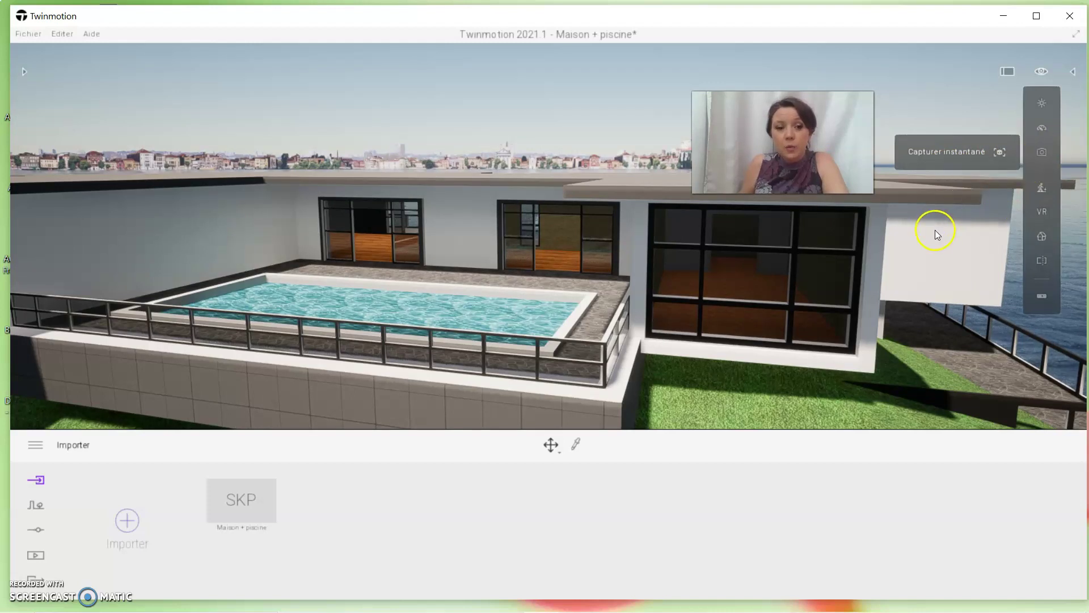
{"action": "left_click", "coordinate": [1043, 171]}
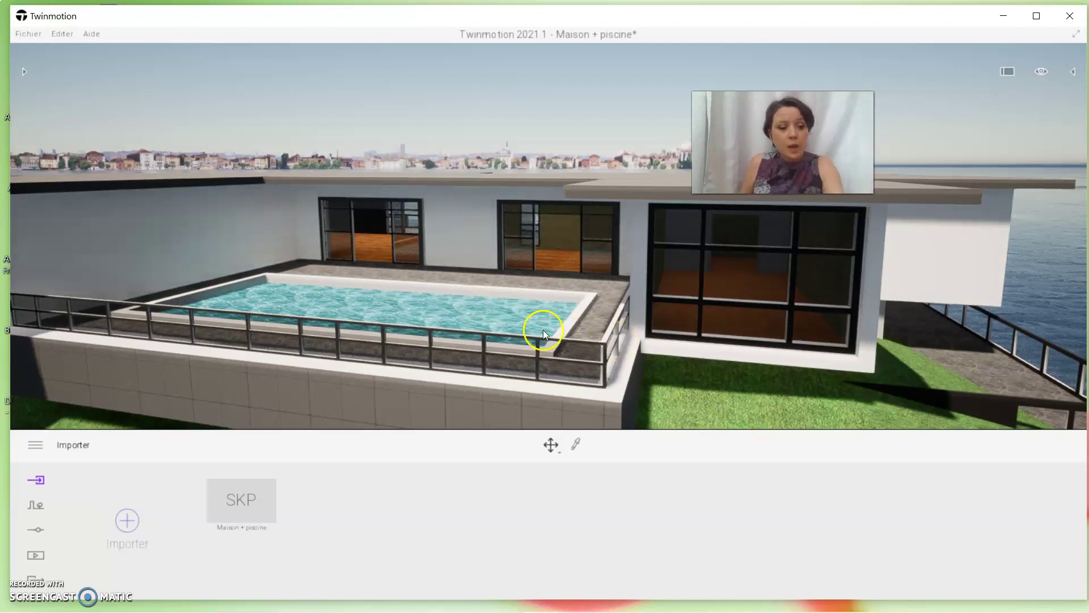
{"action": "left_click_drag", "start_coordinate": [544, 329], "coordinate": [623, 318]}
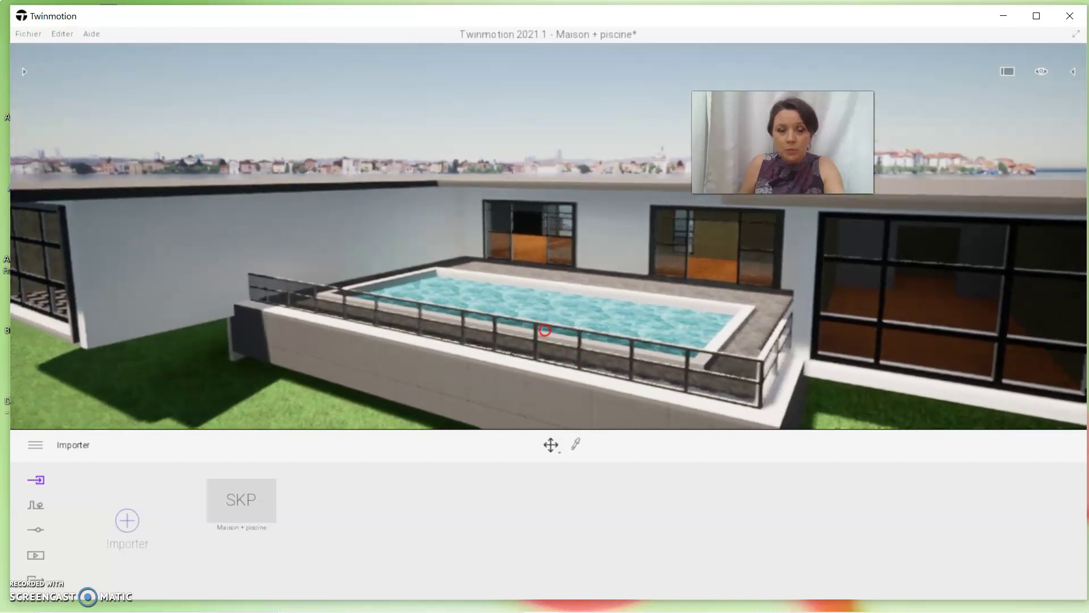
{"action": "mouse_move", "coordinate": [543, 330]}
{"action": "left_mouse_down"}
{"action": "mouse_move", "coordinate": [500, 332]}
{"action": "mouse_move", "coordinate": [619, 330]}
{"action": "mouse_move", "coordinate": [585, 328]}
{"action": "left_mouse_up"}
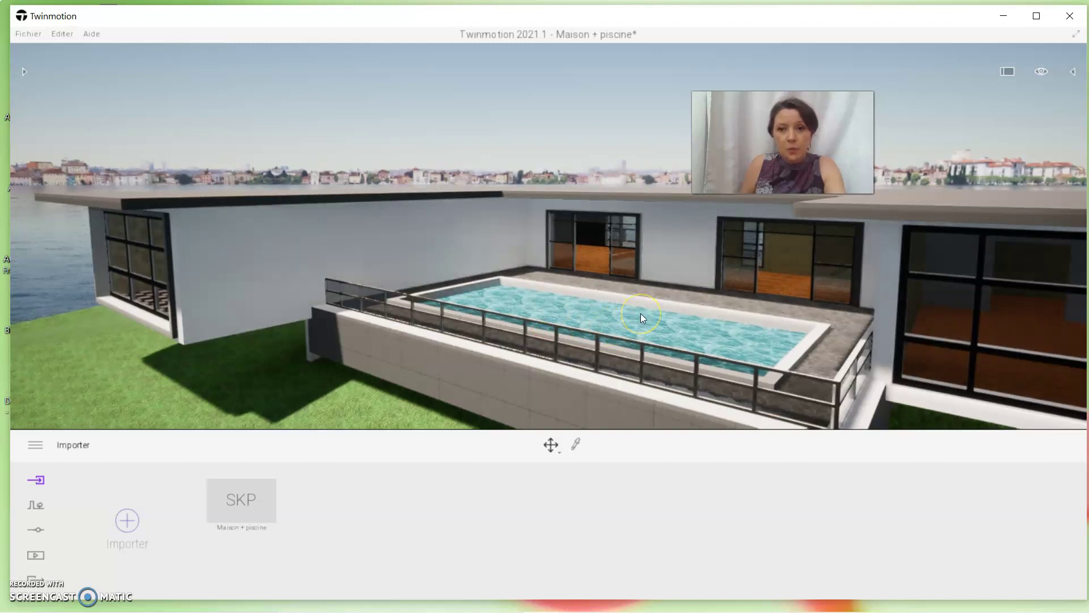
{"action": "left_click_drag", "start_coordinate": [641, 313], "coordinate": [643, 317]}
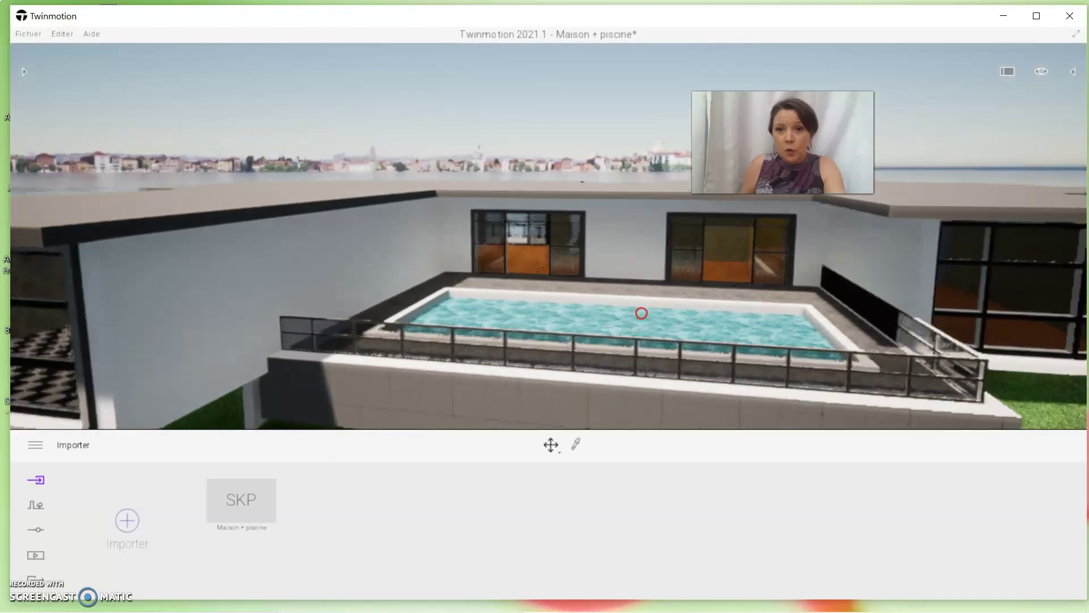
{"action": "left_click", "coordinate": [701, 236]}
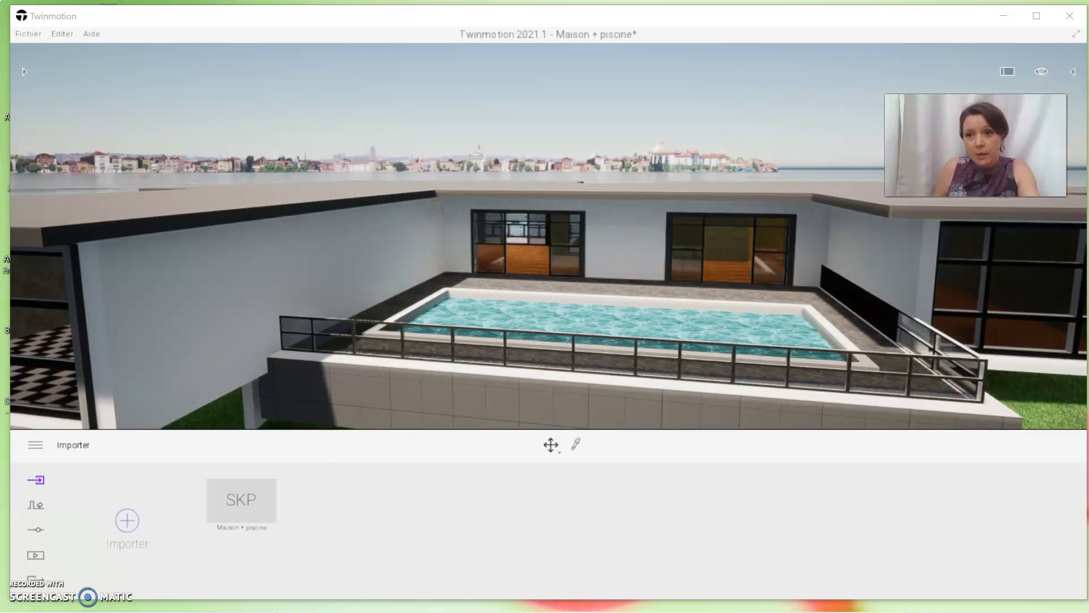
{"action": "left_click_drag", "start_coordinate": [674, 255], "coordinate": [537, 201]}
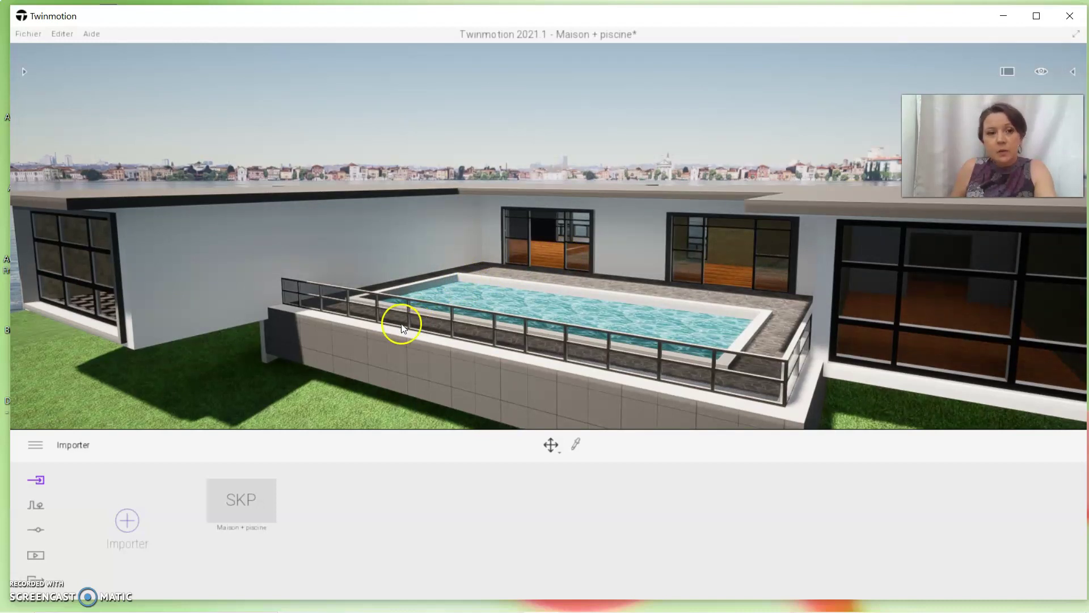
{"action": "left_click", "coordinate": [35, 447]}
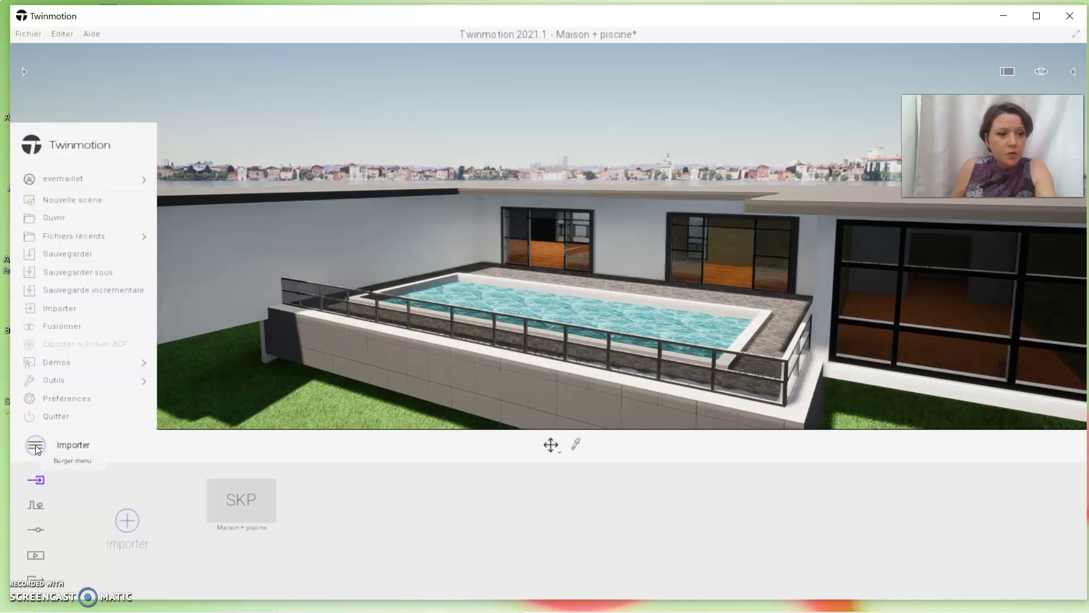
{"action": "left_click", "coordinate": [61, 399]}
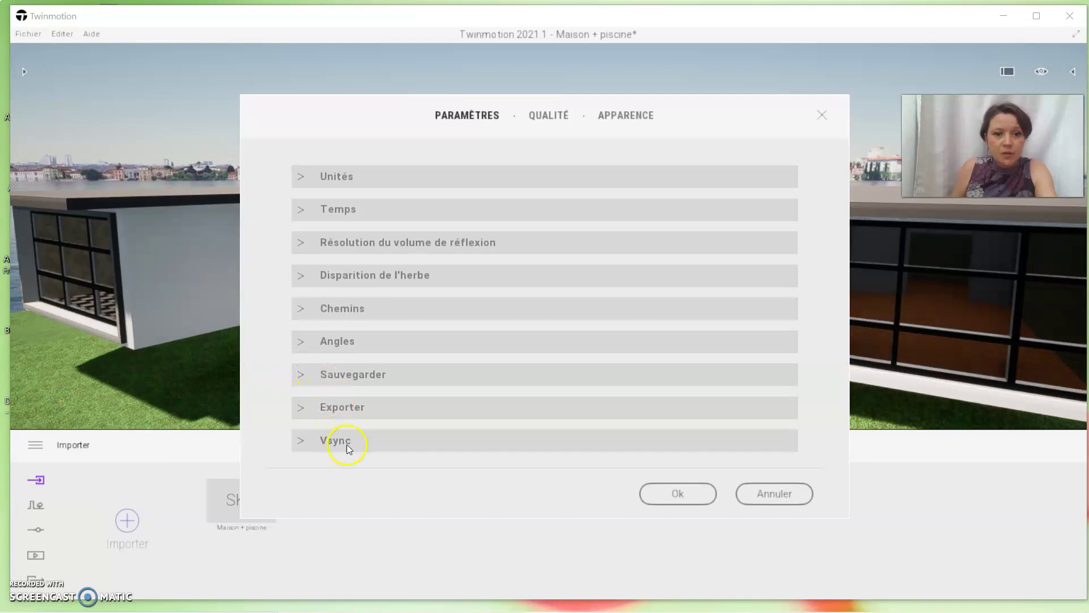
{"action": "left_click", "coordinate": [296, 444]}
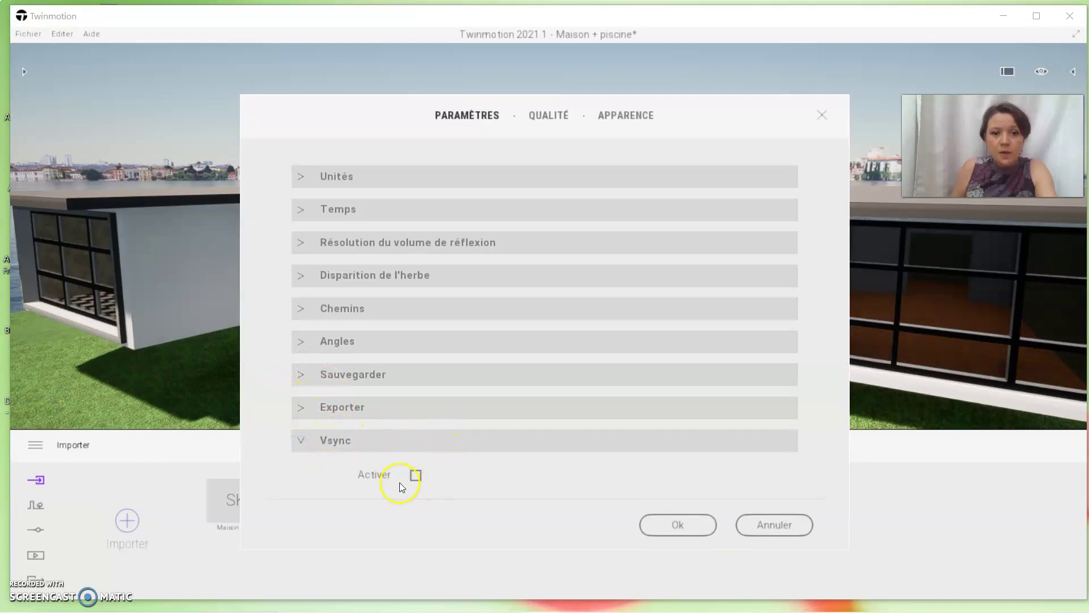
{"action": "left_click", "coordinate": [798, 524]}
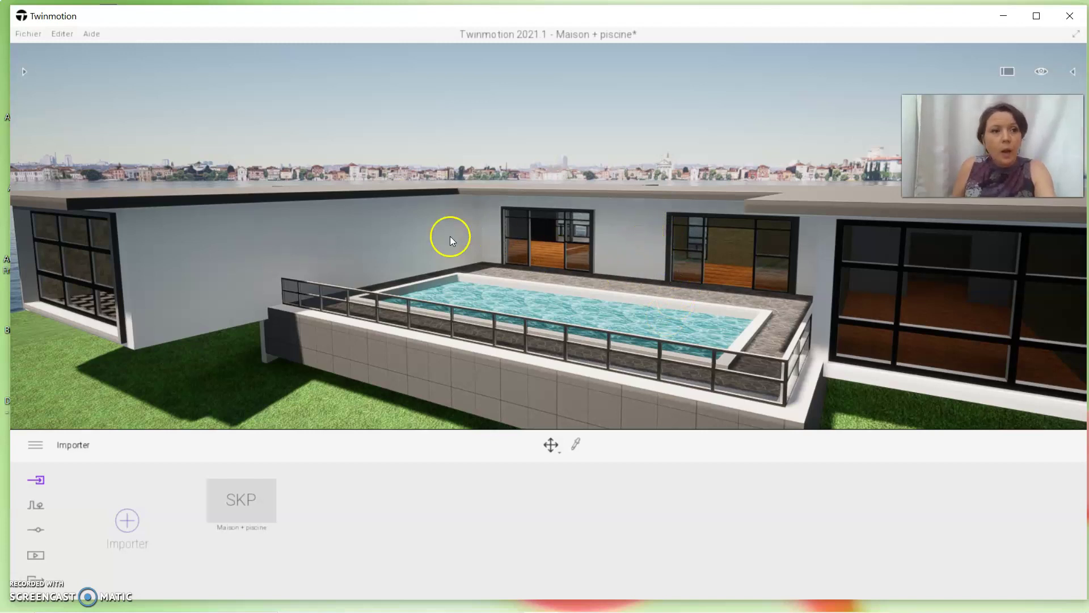
Step: Open the library at Matériaux > Verre to show the glass materials
{"action": "left_click", "coordinate": [23, 71]}
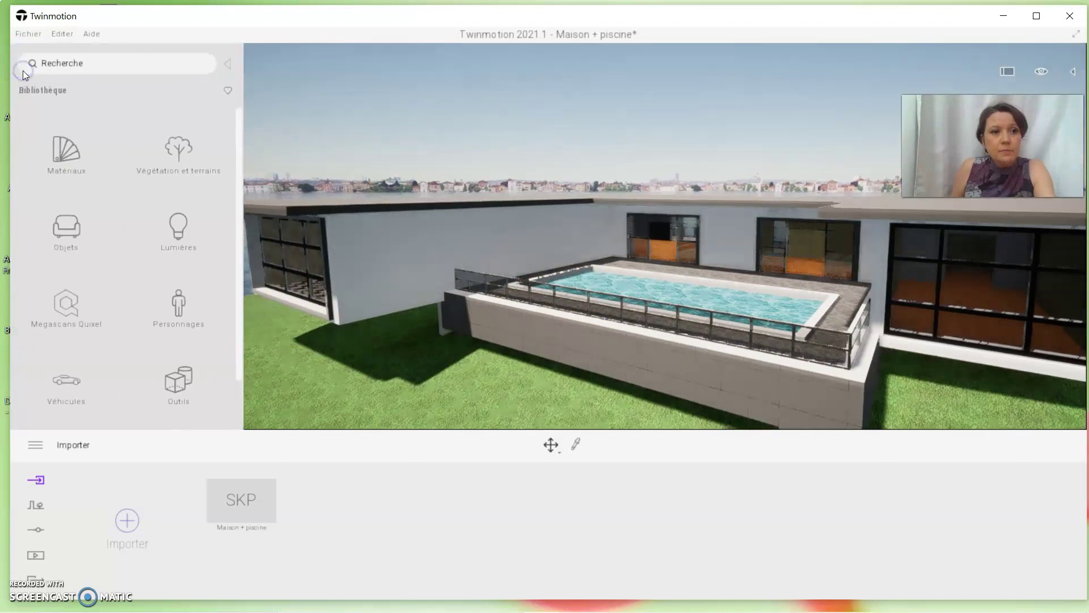
{"action": "left_click", "coordinate": [68, 158]}
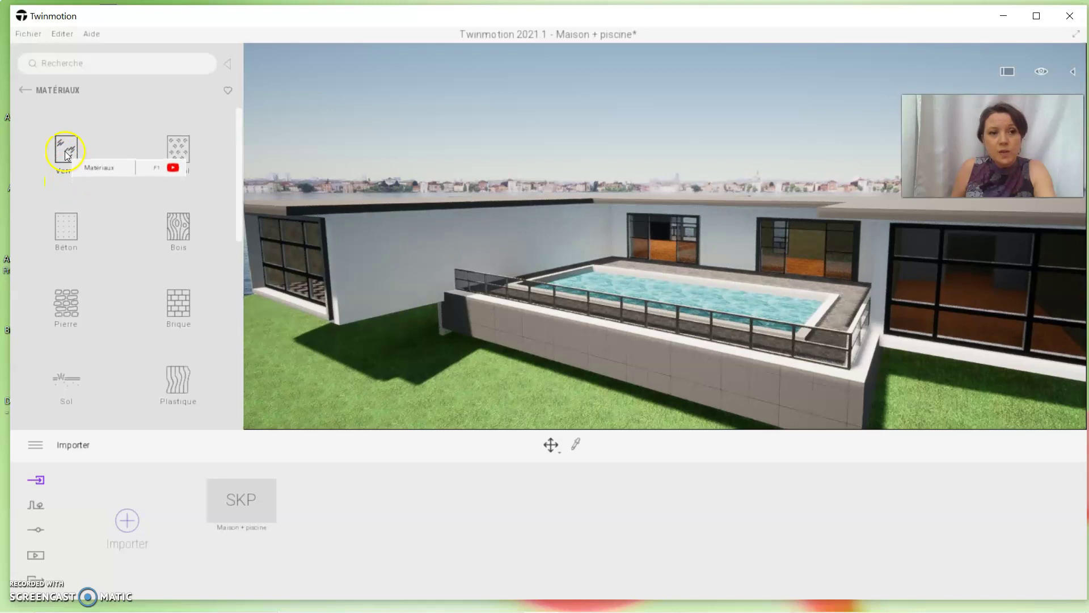
{"action": "left_click", "coordinate": [65, 151]}
{"action": "mouse_move", "coordinate": [66, 137]}
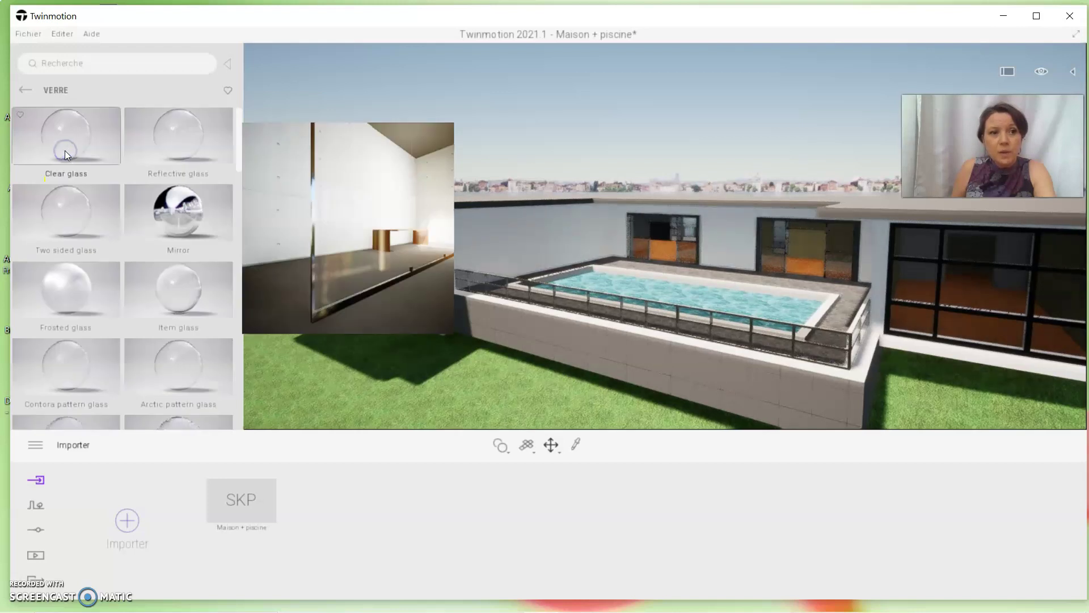
{"action": "left_click", "coordinate": [25, 93]}
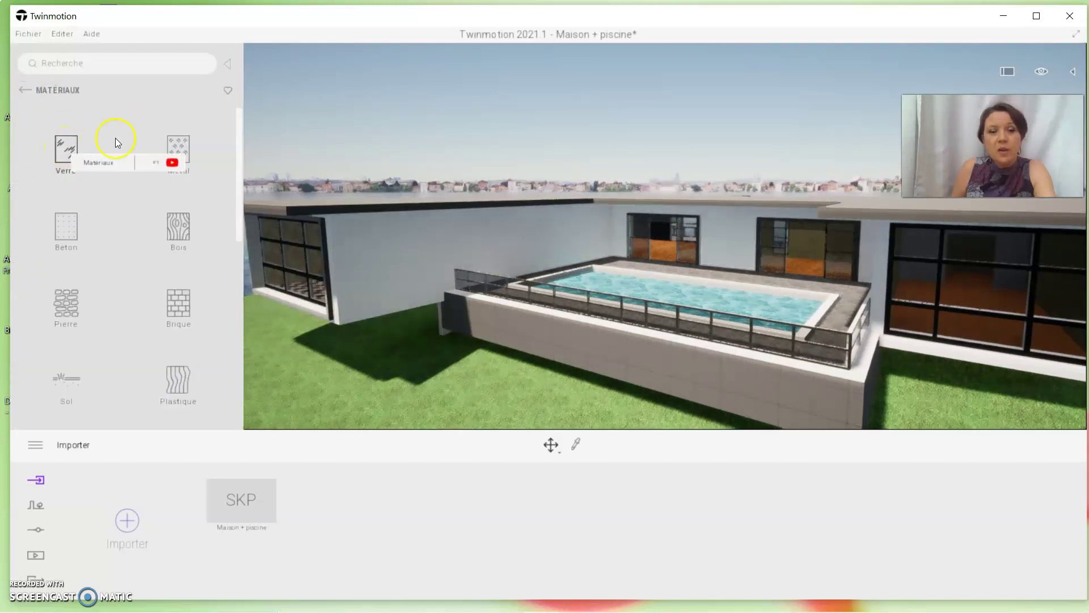
{"action": "left_click", "coordinate": [71, 150]}
{"action": "mouse_move", "coordinate": [67, 255]}
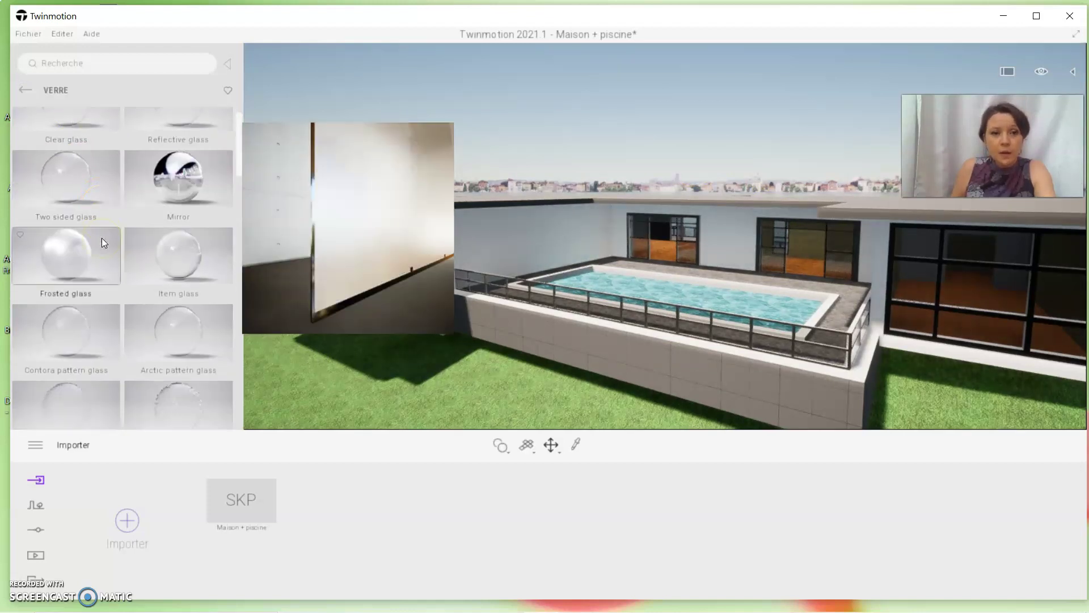
Step: Scroll the glass list from Clear glass down to pattern glasses and stickers, then back up
{"action": "scroll", "coordinate": [101, 237], "scroll_direction": "down", "scroll_amount": 2}
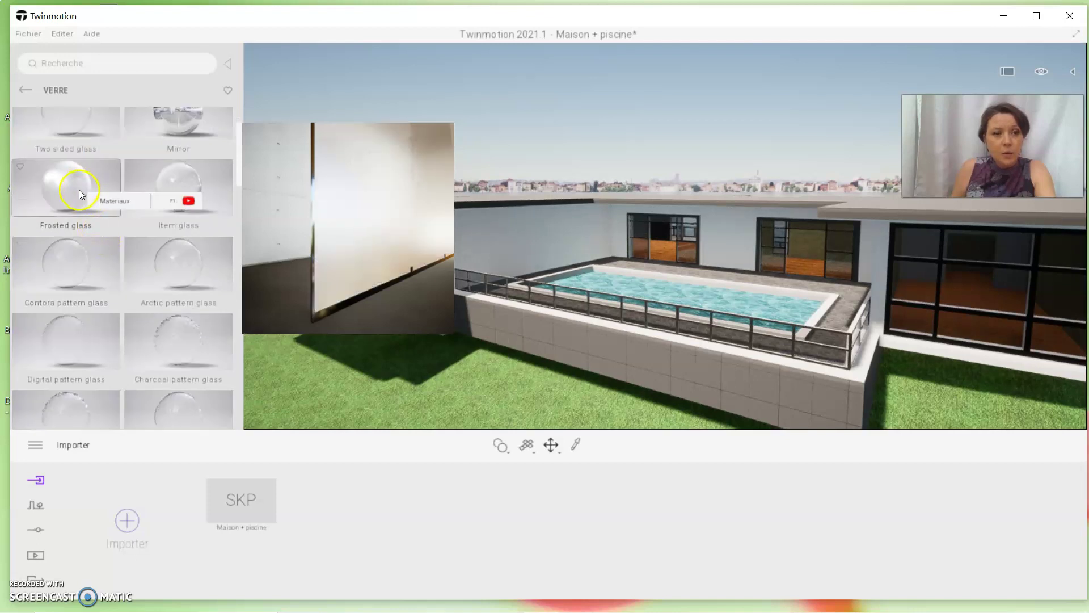
{"action": "scroll", "coordinate": [81, 204], "scroll_direction": "down", "scroll_amount": 1}
{"action": "scroll", "coordinate": [80, 200], "scroll_direction": "down", "scroll_amount": 3}
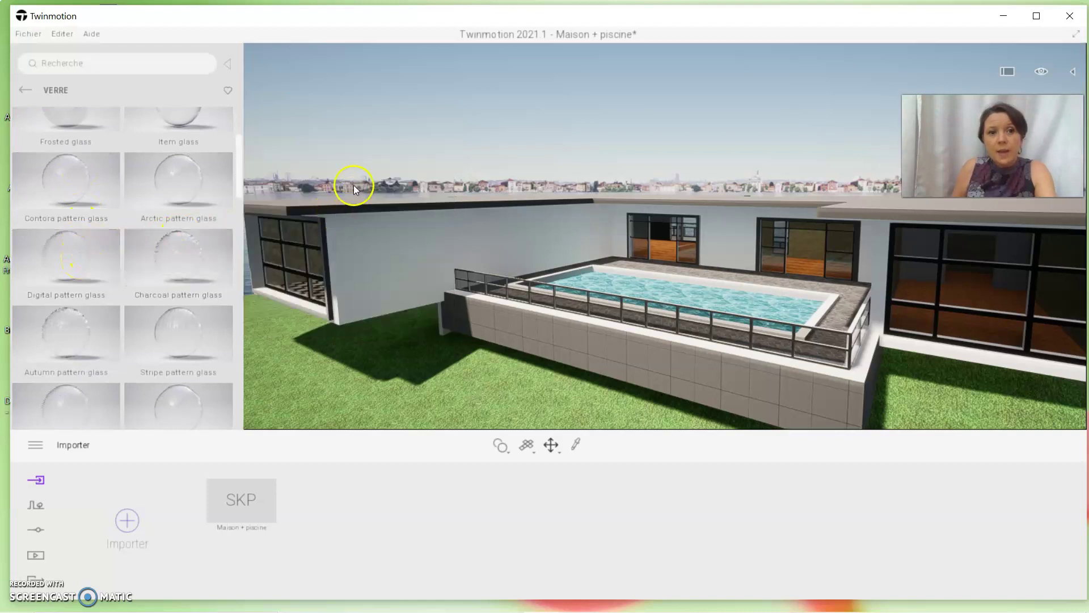
{"action": "mouse_move", "coordinate": [178, 265]}
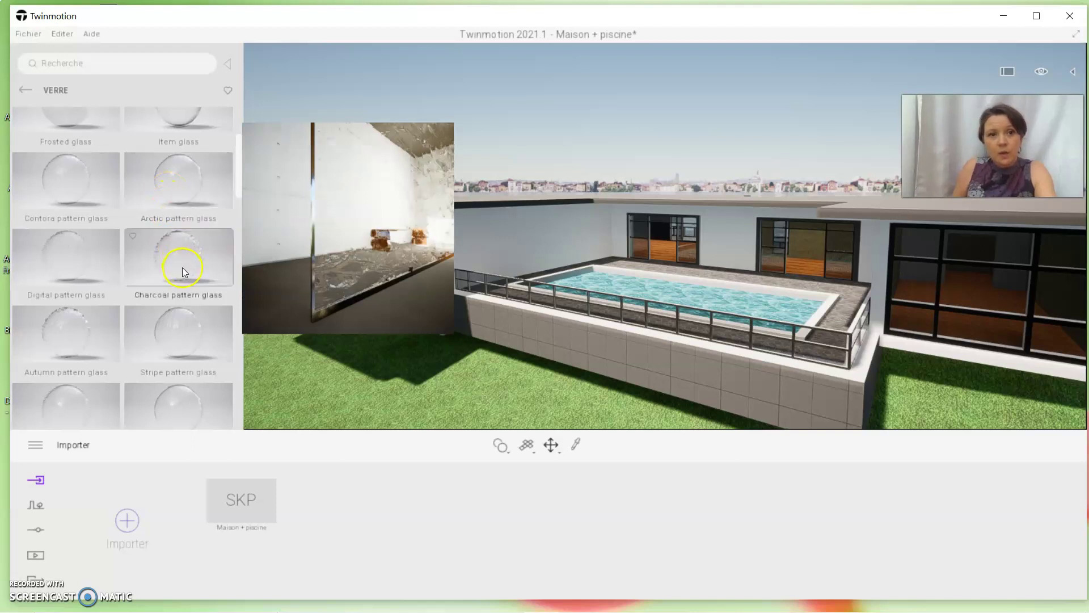
{"action": "scroll", "coordinate": [183, 268], "scroll_direction": "down", "scroll_amount": 1}
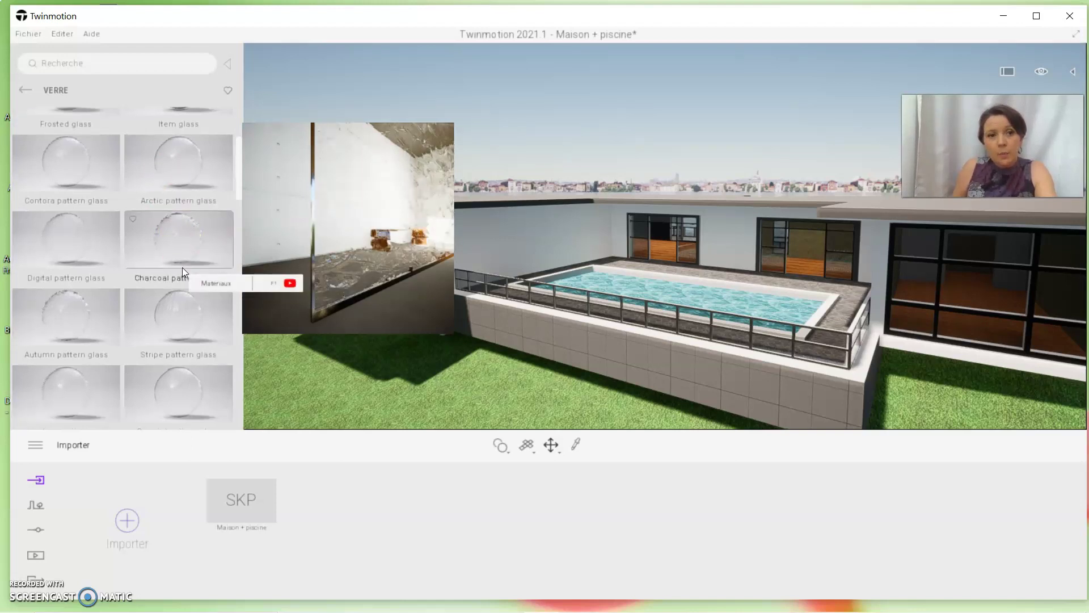
{"action": "left_click", "coordinate": [183, 304]}
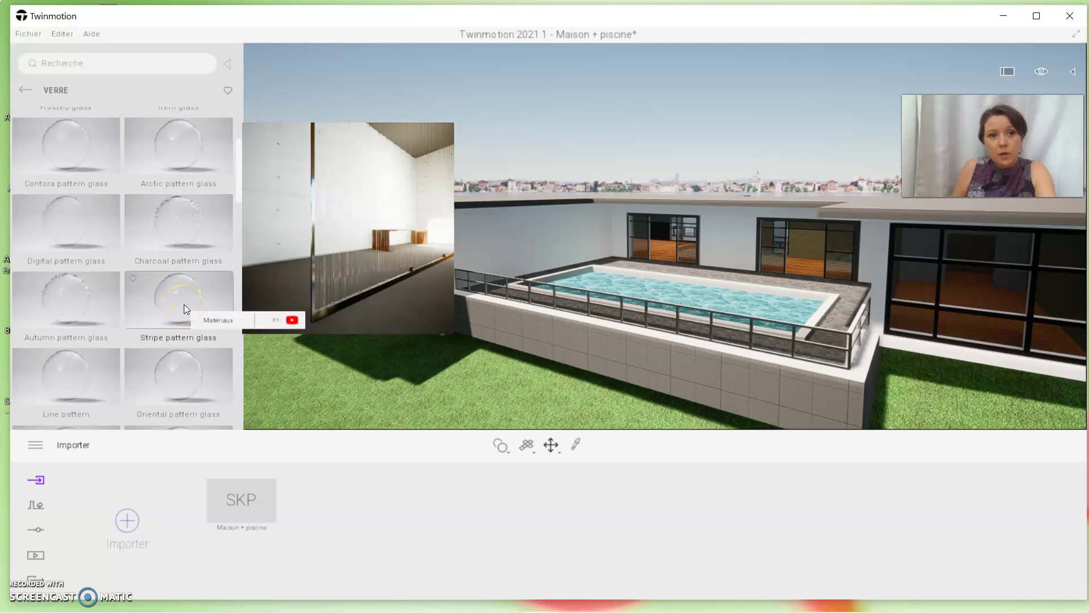
{"action": "scroll", "coordinate": [184, 303], "scroll_direction": "down", "scroll_amount": 1}
{"action": "scroll", "coordinate": [181, 333], "scroll_direction": "down", "scroll_amount": 1}
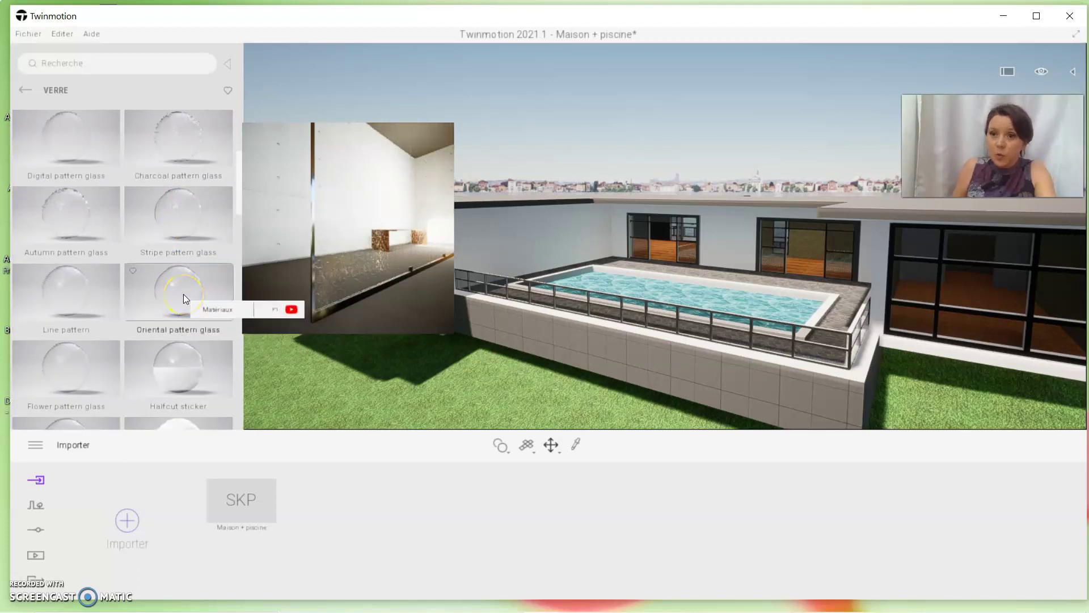
{"action": "scroll", "coordinate": [183, 294], "scroll_direction": "down", "scroll_amount": 1}
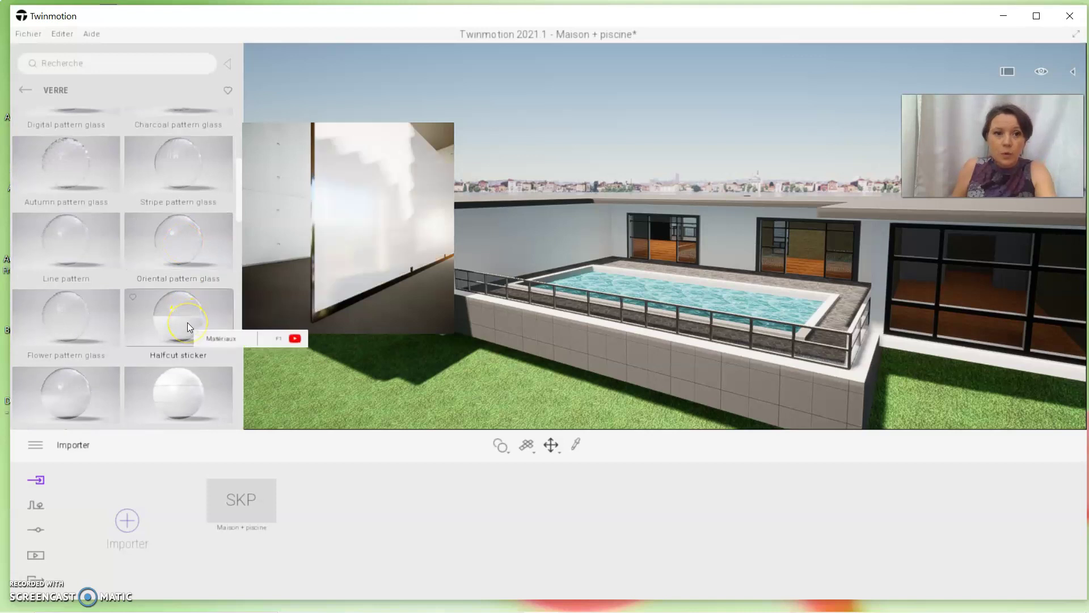
{"action": "scroll", "coordinate": [188, 322], "scroll_direction": "down", "scroll_amount": 1}
{"action": "scroll", "coordinate": [188, 328], "scroll_direction": "down", "scroll_amount": 1}
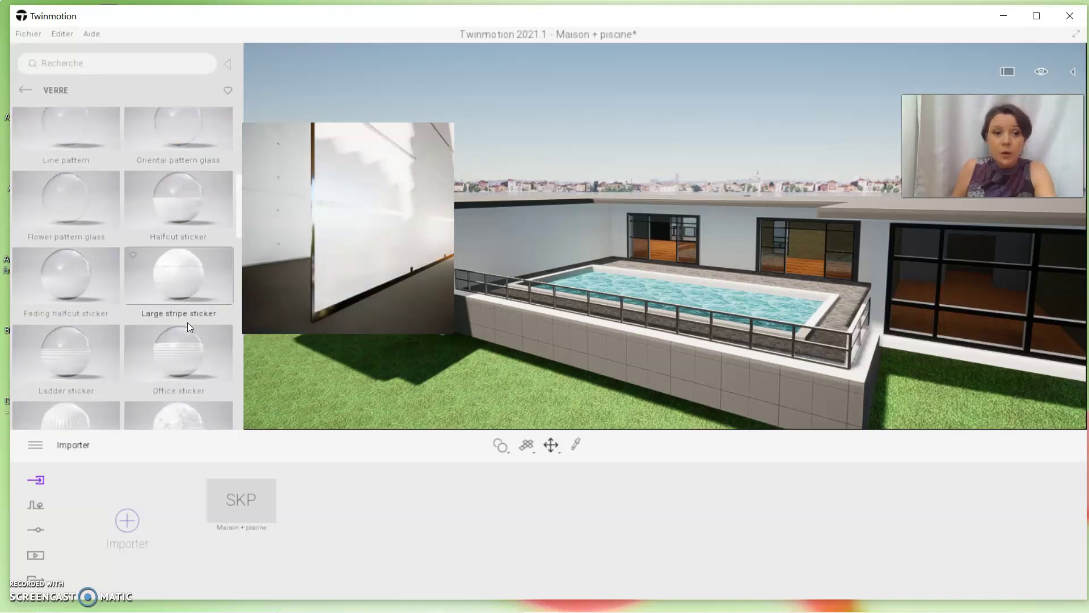
{"action": "scroll", "coordinate": [188, 322], "scroll_direction": "down", "scroll_amount": 1}
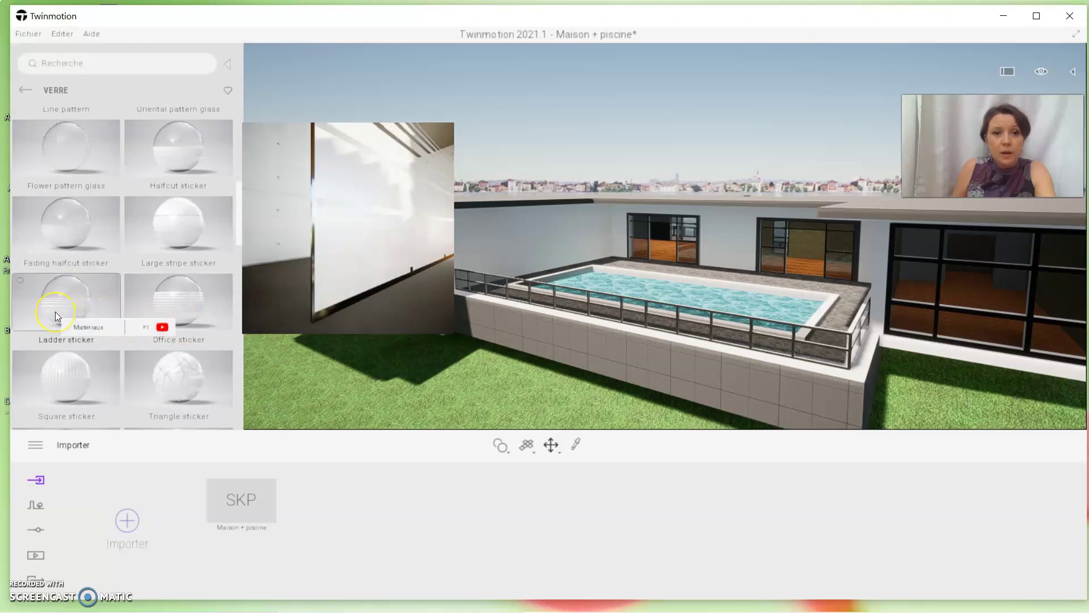
{"action": "scroll", "coordinate": [56, 312], "scroll_direction": "down", "scroll_amount": 1}
{"action": "scroll", "coordinate": [55, 312], "scroll_direction": "down", "scroll_amount": 1}
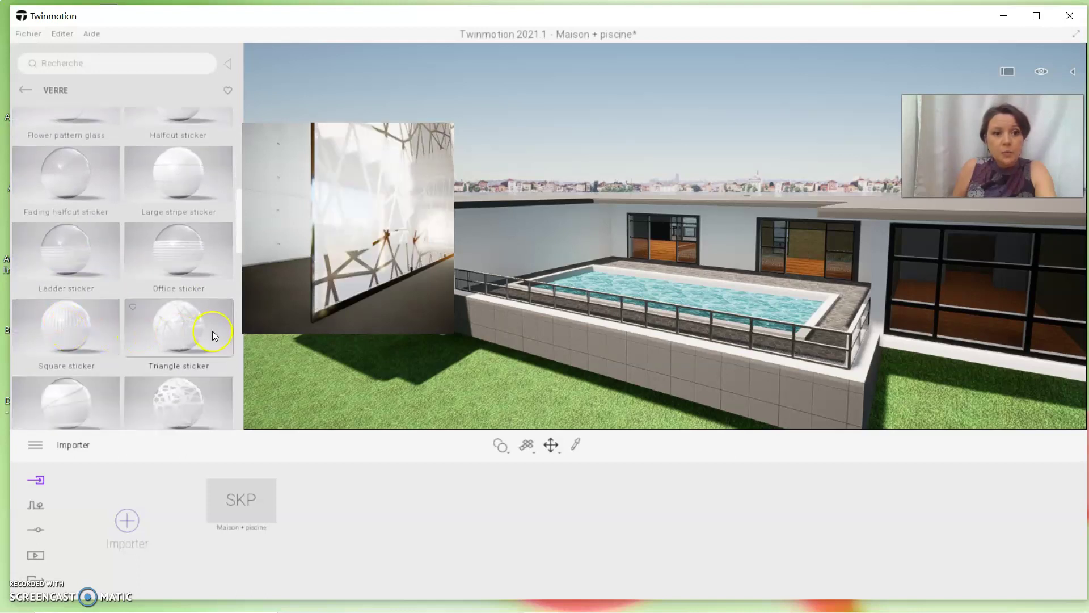
{"action": "scroll", "coordinate": [212, 333], "scroll_direction": "up", "scroll_amount": 2}
{"action": "scroll", "coordinate": [212, 333], "scroll_direction": "up", "scroll_amount": 2}
{"action": "scroll", "coordinate": [212, 331], "scroll_direction": "up", "scroll_amount": 2}
{"action": "scroll", "coordinate": [212, 331], "scroll_direction": "up", "scroll_amount": 2}
{"action": "scroll", "coordinate": [202, 308], "scroll_direction": "up", "scroll_amount": 1}
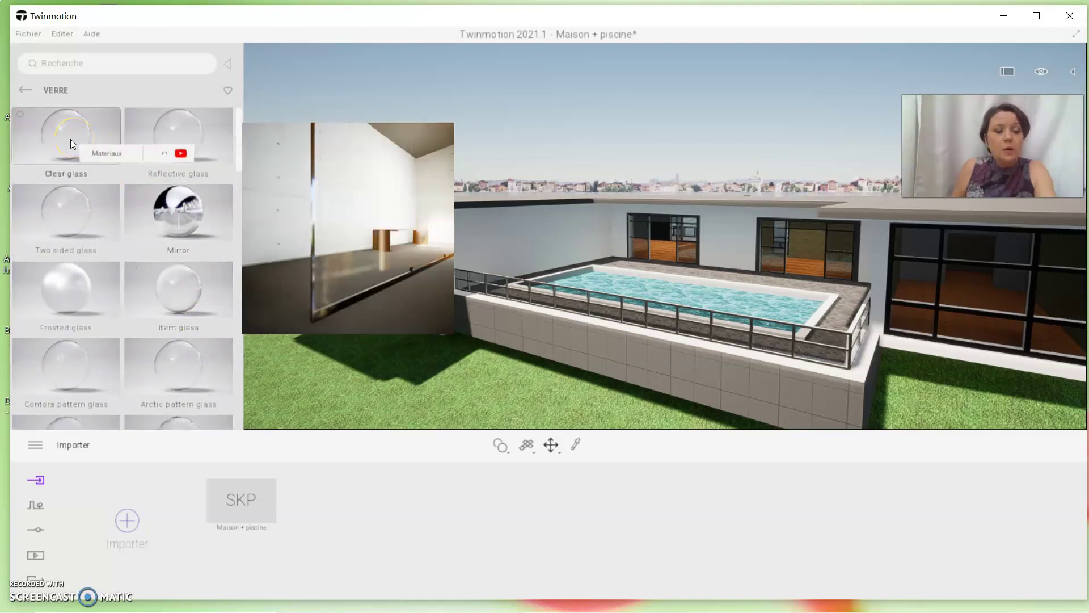
Step: Apply Clear glass to the upper middle, right and left window panes
{"action": "left_click", "coordinate": [395, 172]}
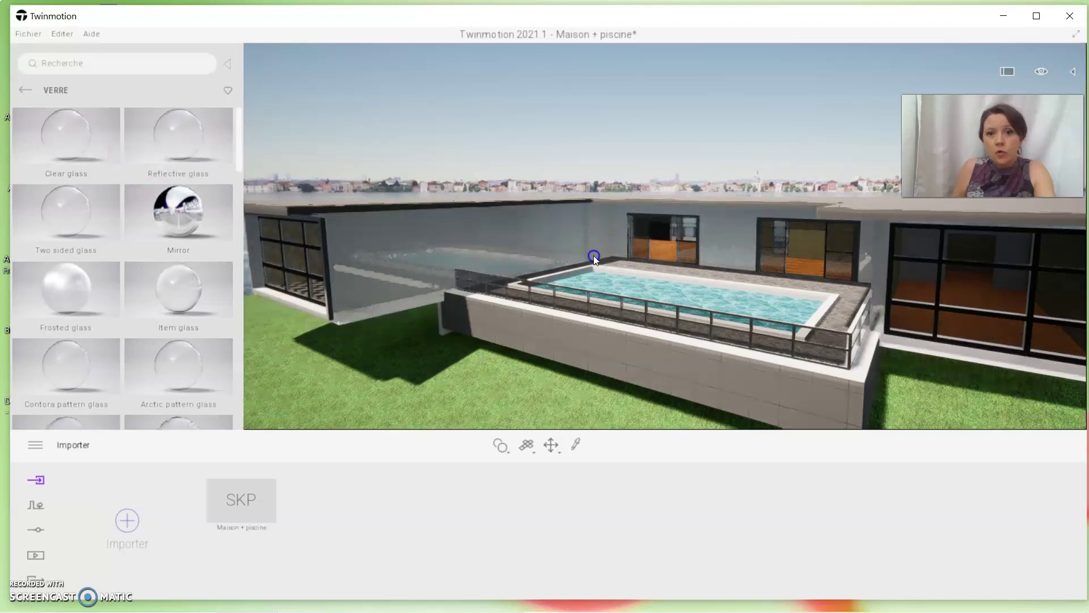
{"action": "left_click", "coordinate": [689, 239]}
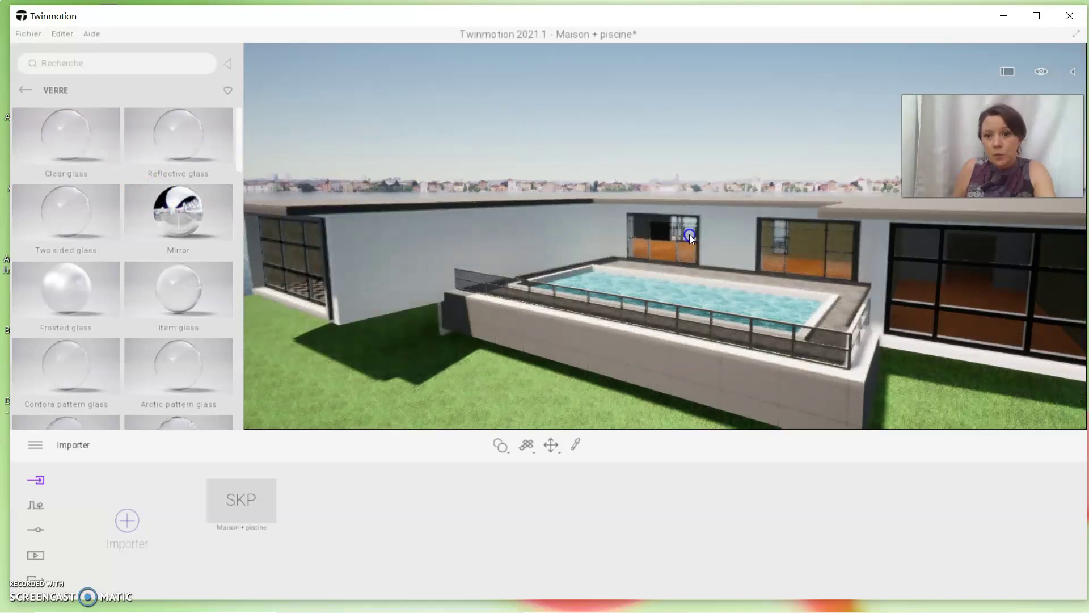
{"action": "left_click", "coordinate": [759, 244]}
{"action": "left_click_drag", "start_coordinate": [759, 244], "coordinate": [910, 278]}
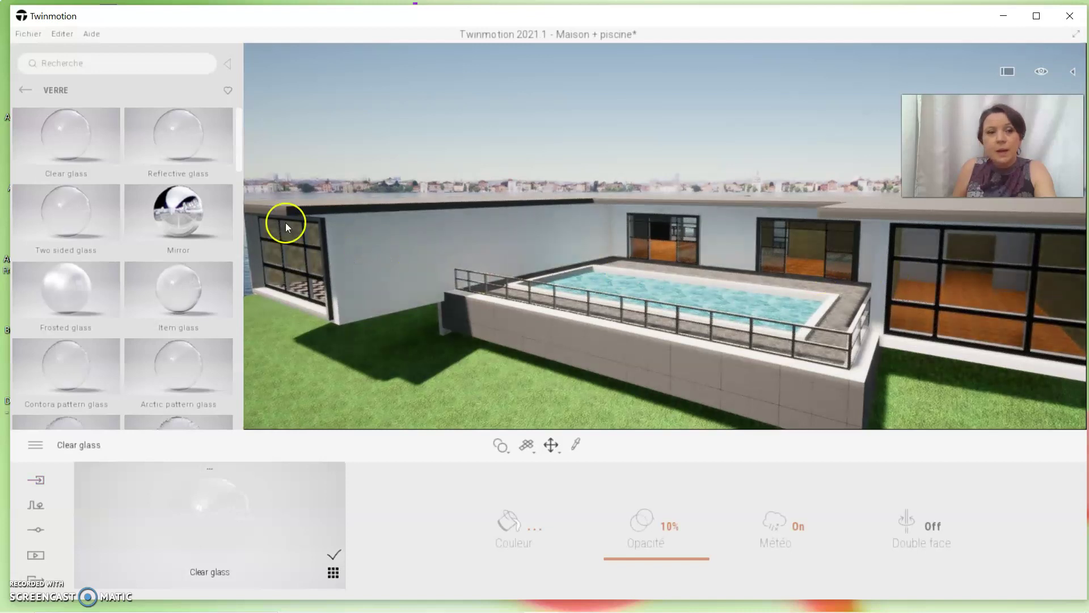
{"action": "mouse_move", "coordinate": [80, 144]}
{"action": "left_mouse_down"}
{"action": "mouse_move", "coordinate": [510, 223]}
{"action": "mouse_move", "coordinate": [772, 245]}
{"action": "left_mouse_up"}
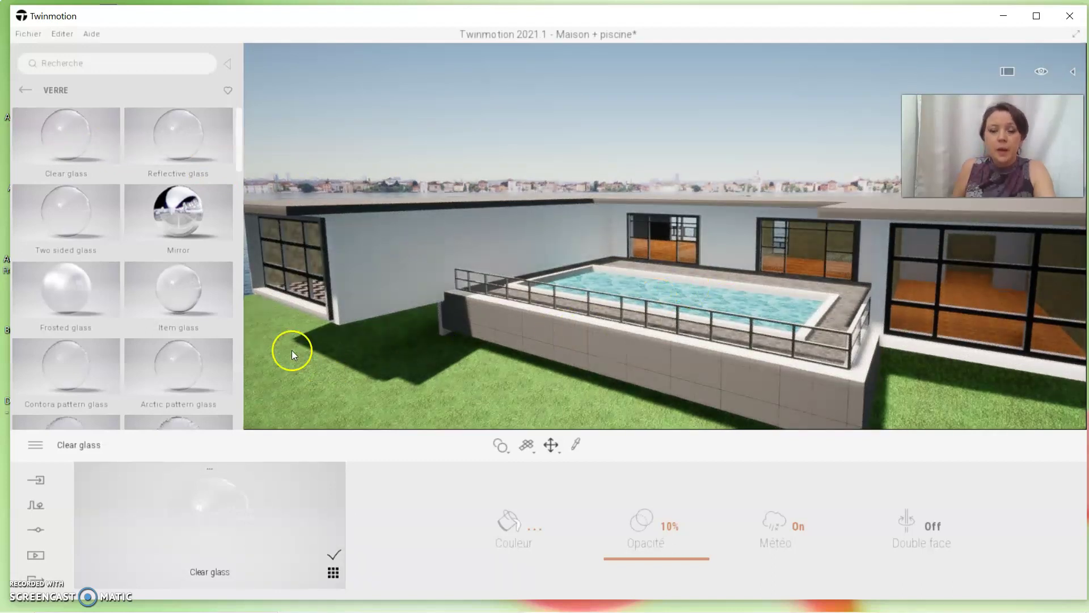
Step: Open the Métal category and scroll from Brushed aluminium 01 through copper and gold, then back
{"action": "left_click", "coordinate": [25, 91]}
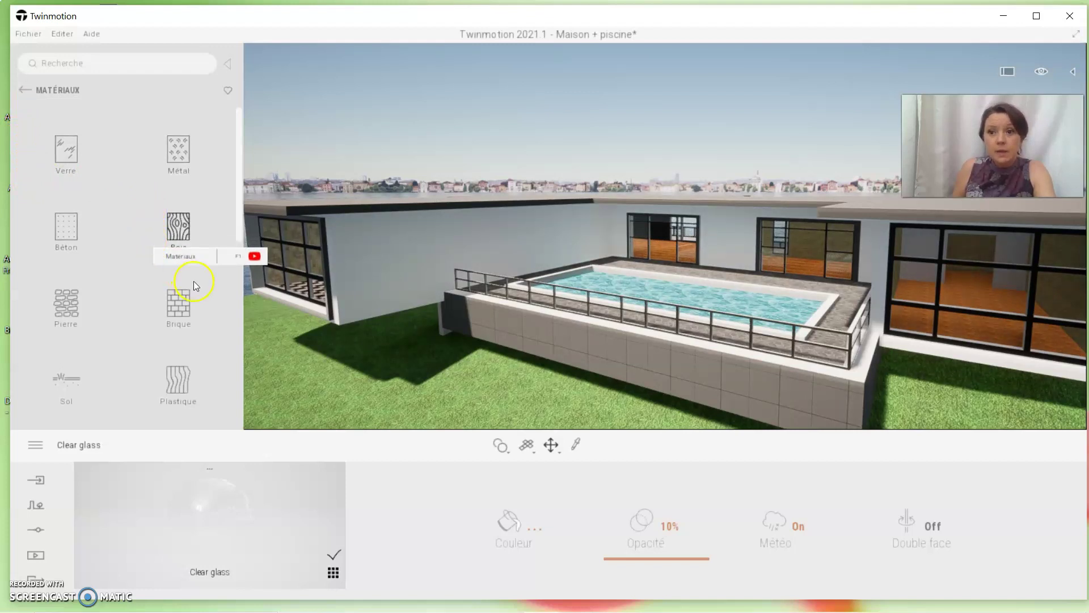
{"action": "left_click", "coordinate": [189, 152]}
{"action": "mouse_move", "coordinate": [65, 290]}
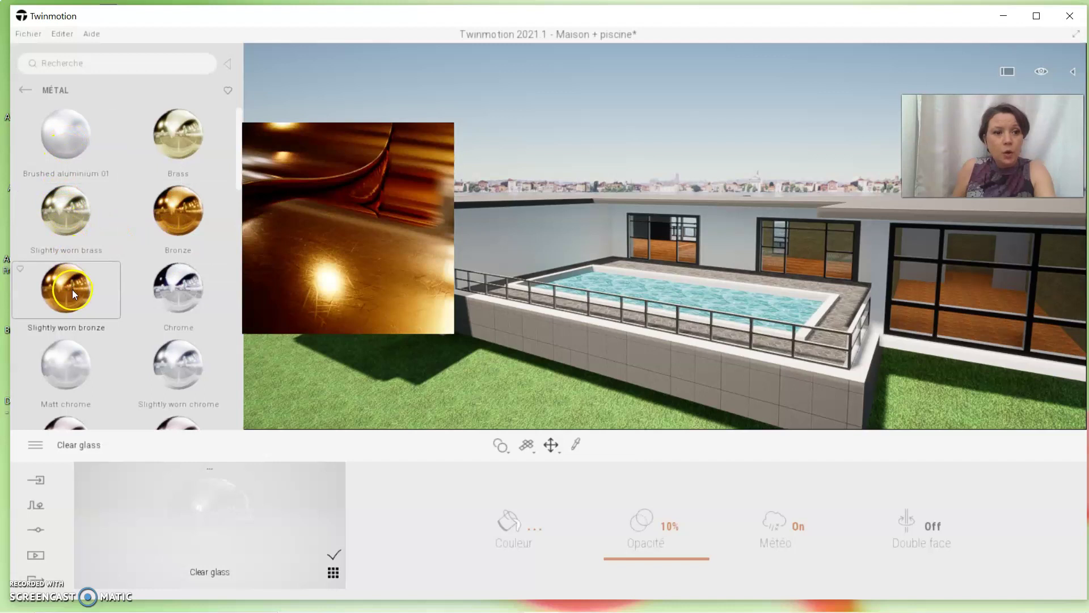
{"action": "scroll", "coordinate": [72, 304], "scroll_direction": "down", "scroll_amount": 1}
{"action": "scroll", "coordinate": [71, 302], "scroll_direction": "down", "scroll_amount": 1}
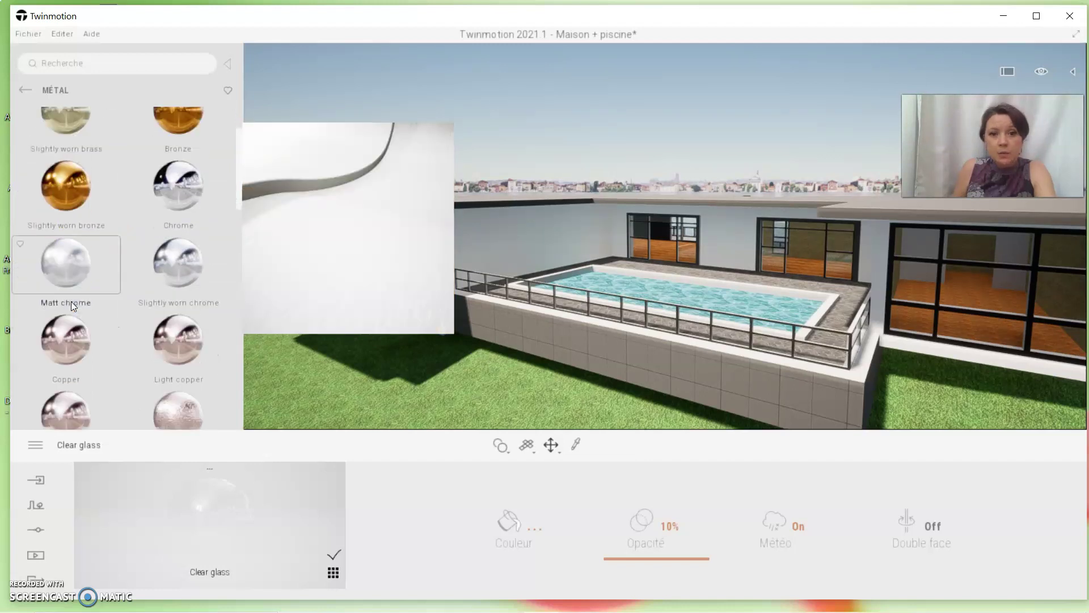
{"action": "scroll", "coordinate": [70, 301], "scroll_direction": "down", "scroll_amount": 2}
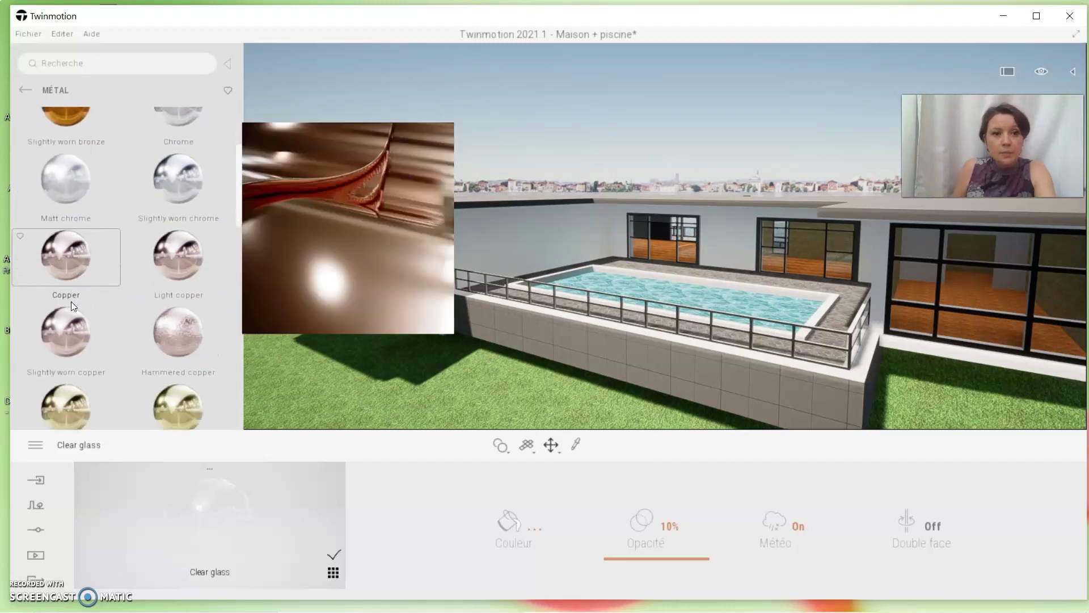
{"action": "scroll", "coordinate": [71, 301], "scroll_direction": "down", "scroll_amount": 2}
{"action": "scroll", "coordinate": [71, 301], "scroll_direction": "down", "scroll_amount": 1}
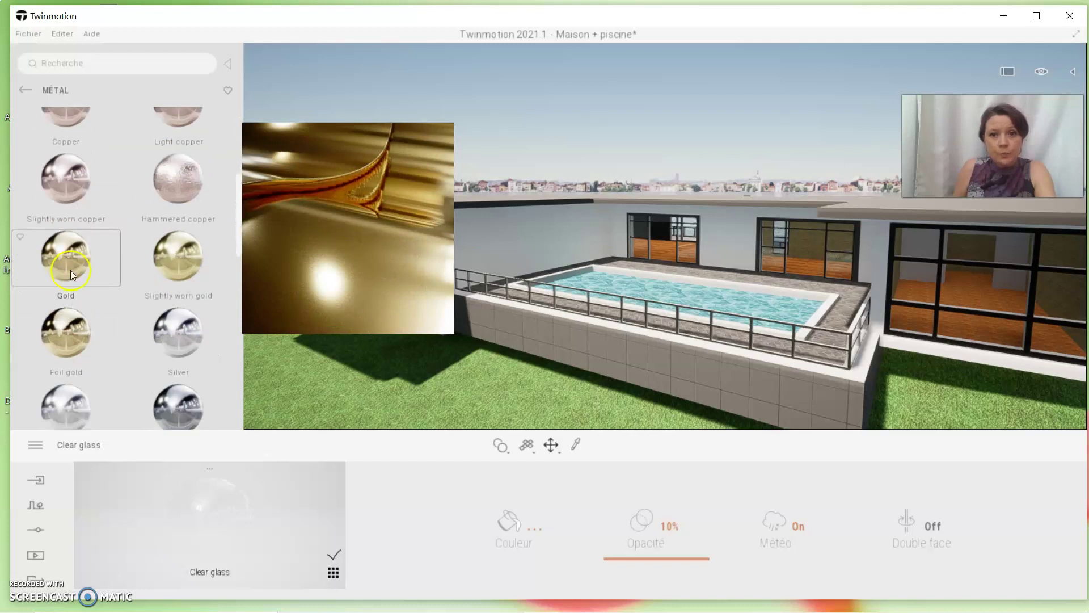
{"action": "scroll", "coordinate": [72, 177], "scroll_direction": "up", "scroll_amount": 2}
{"action": "scroll", "coordinate": [71, 177], "scroll_direction": "up", "scroll_amount": 3}
{"action": "scroll", "coordinate": [71, 178], "scroll_direction": "up", "scroll_amount": 2}
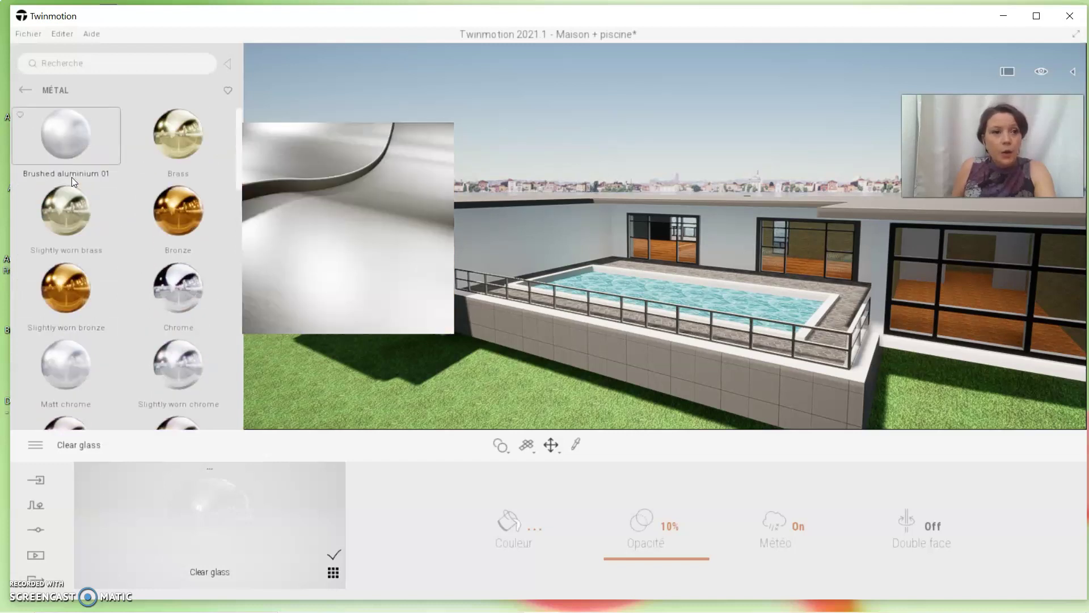
Step: Apply Brushed aluminium 01 to the right-hand and rear window frames, then return to Matériaux
{"action": "mouse_move", "coordinate": [76, 139]}
{"action": "left_mouse_down"}
{"action": "mouse_move", "coordinate": [633, 270]}
{"action": "mouse_move", "coordinate": [888, 301]}
{"action": "left_mouse_up"}
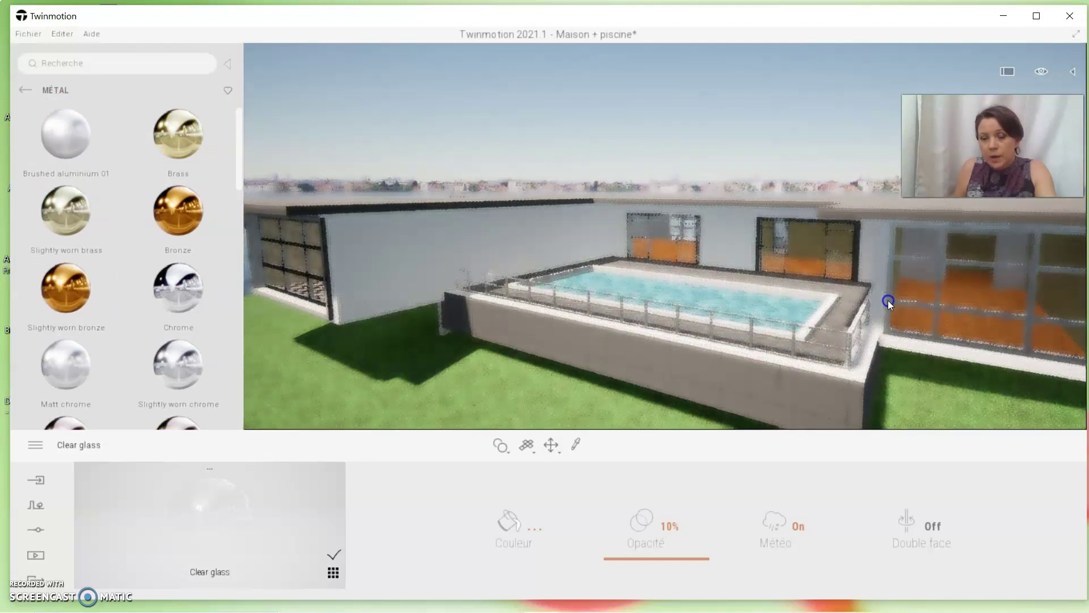
{"action": "left_click_drag", "start_coordinate": [888, 301], "coordinate": [888, 300]}
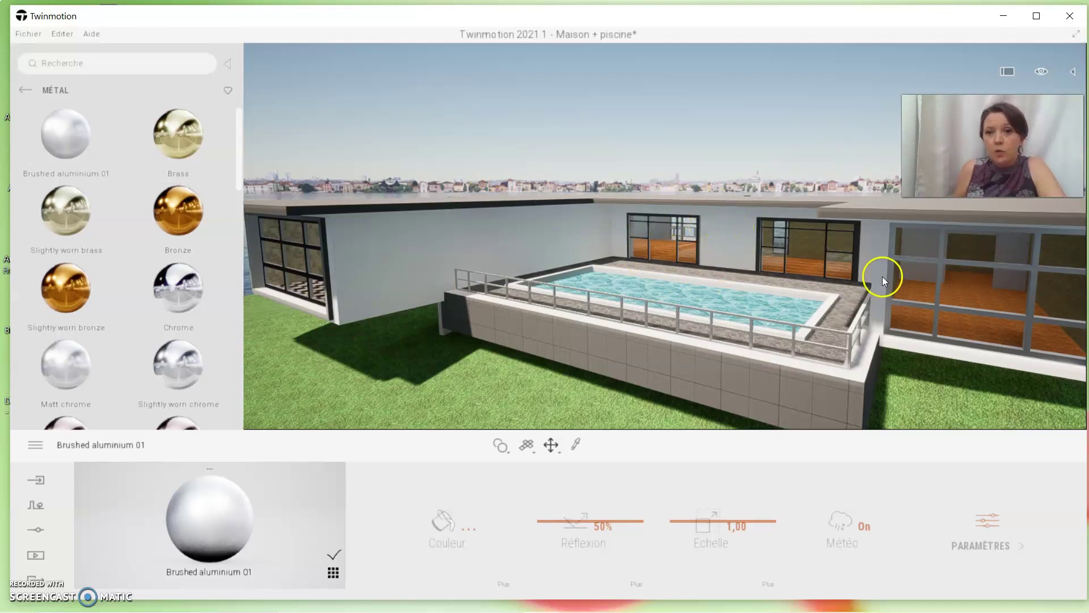
{"action": "scroll", "coordinate": [882, 277], "scroll_direction": "up", "scroll_amount": 2}
{"action": "scroll", "coordinate": [868, 250], "scroll_direction": "up", "scroll_amount": 2}
{"action": "scroll", "coordinate": [877, 248], "scroll_direction": "up", "scroll_amount": 2}
{"action": "scroll", "coordinate": [940, 243], "scroll_direction": "up", "scroll_amount": 2}
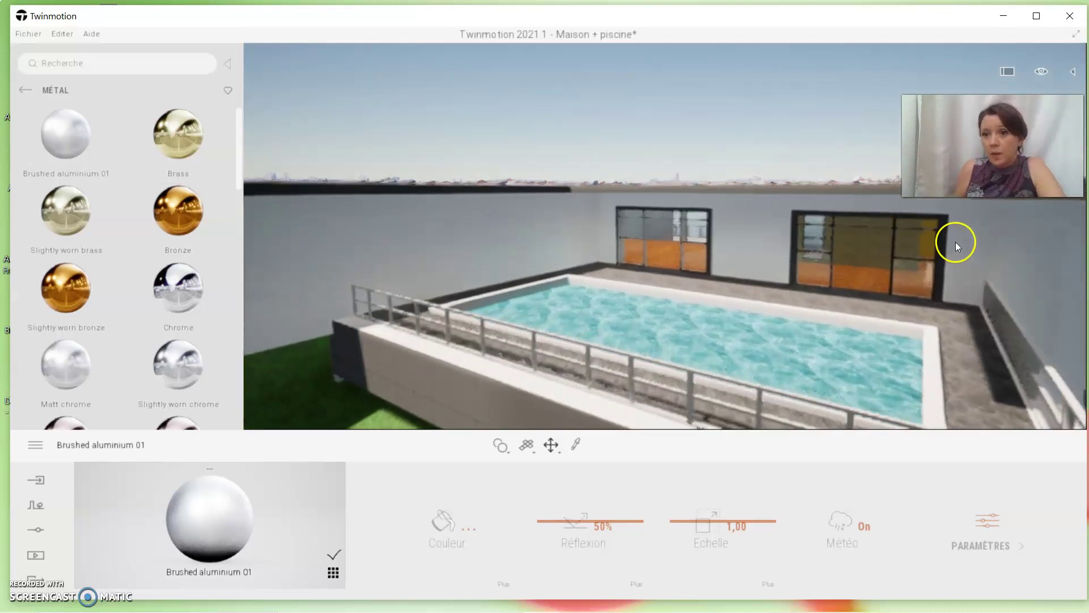
{"action": "scroll", "coordinate": [960, 242], "scroll_direction": "up", "scroll_amount": 2}
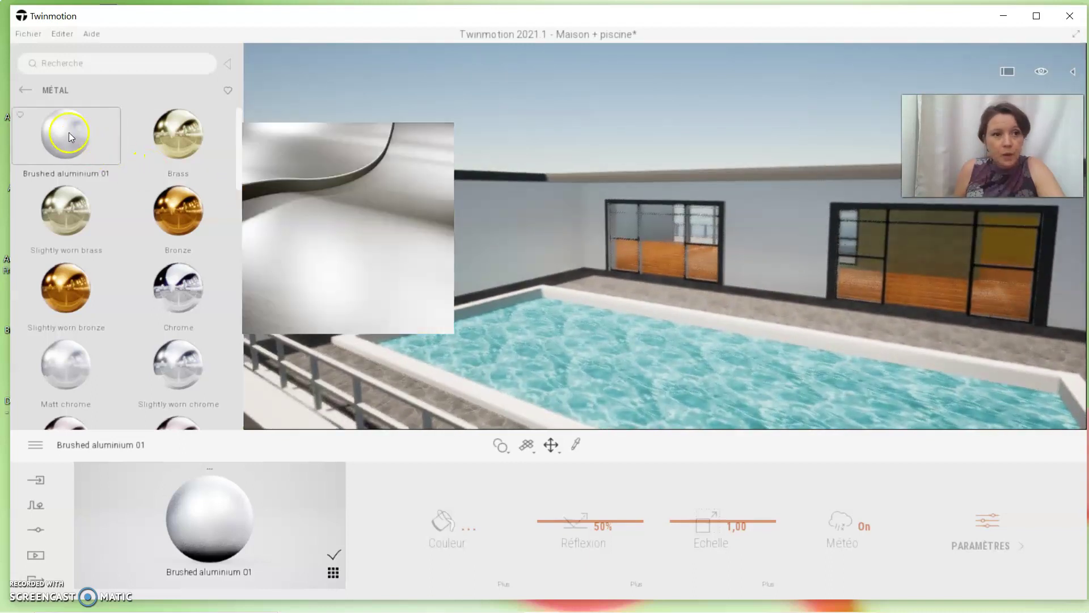
{"action": "left_click_drag", "start_coordinate": [69, 136], "coordinate": [705, 273]}
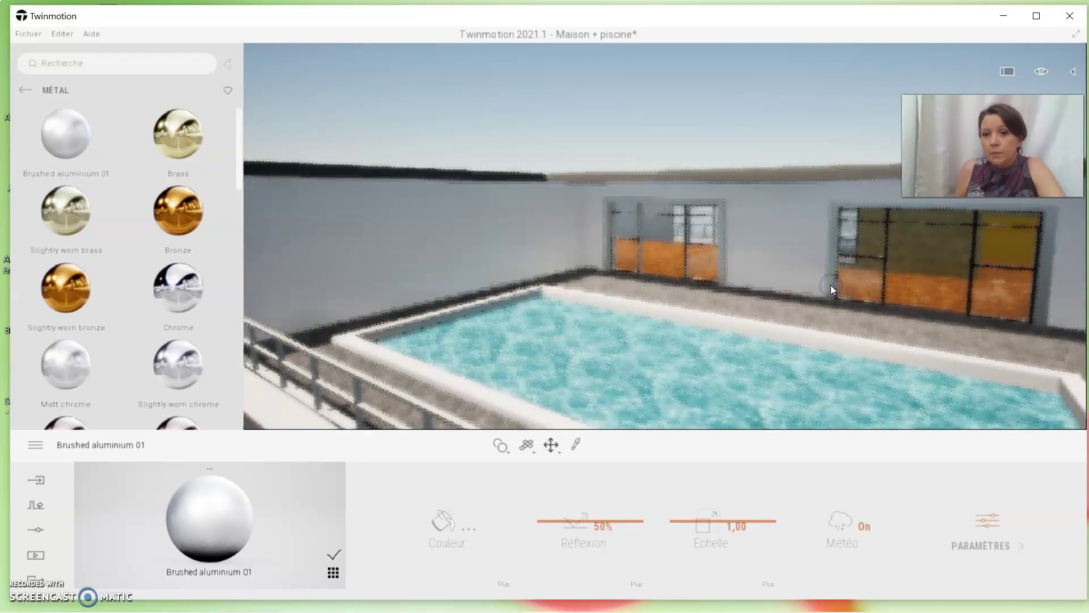
{"action": "left_click", "coordinate": [853, 279]}
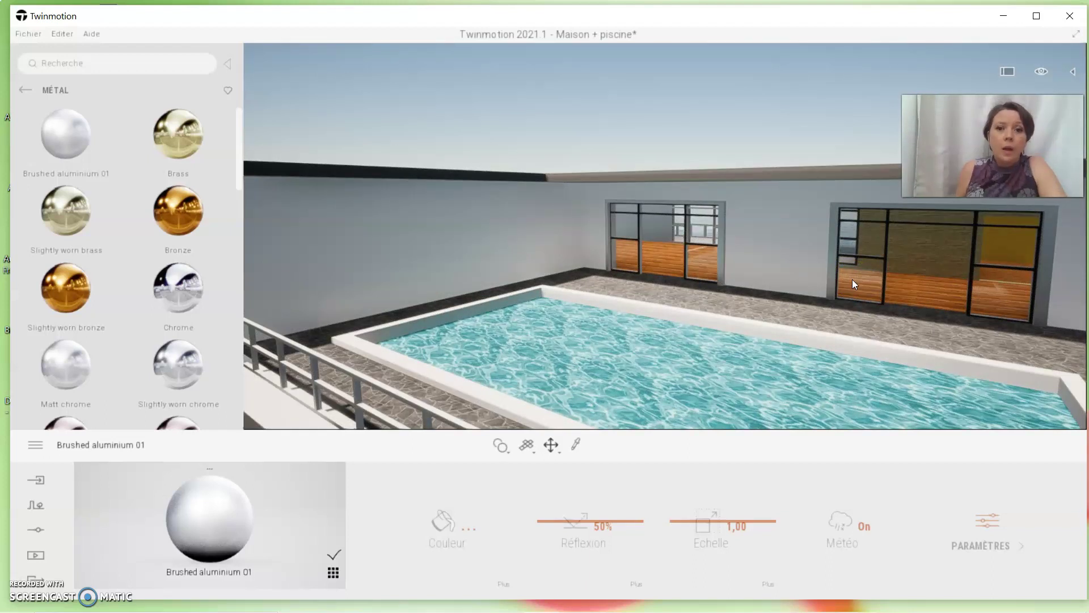
{"action": "left_click", "coordinate": [25, 90]}
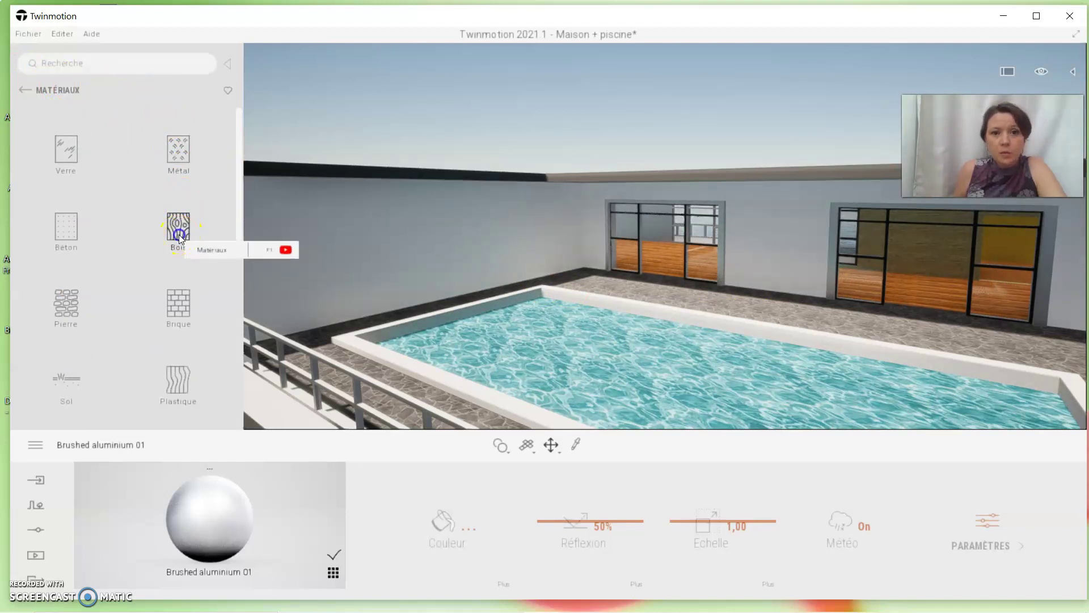
Step: Open the Bois wood category and scroll through the wood materials
{"action": "left_click_drag", "start_coordinate": [179, 230], "coordinate": [314, 232]}
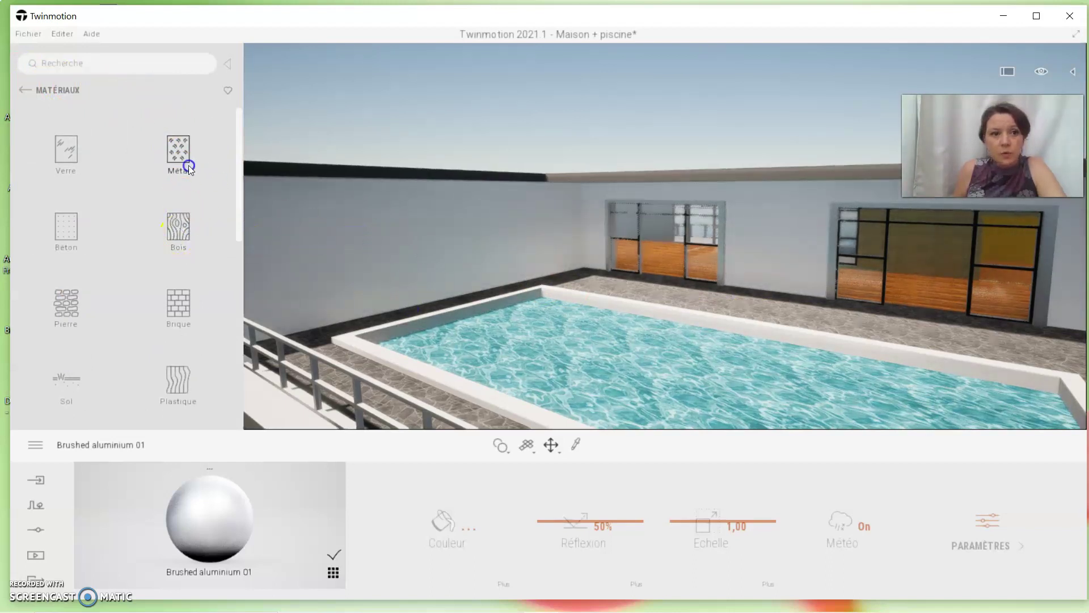
{"action": "left_click", "coordinate": [180, 234]}
{"action": "mouse_move", "coordinate": [178, 212]}
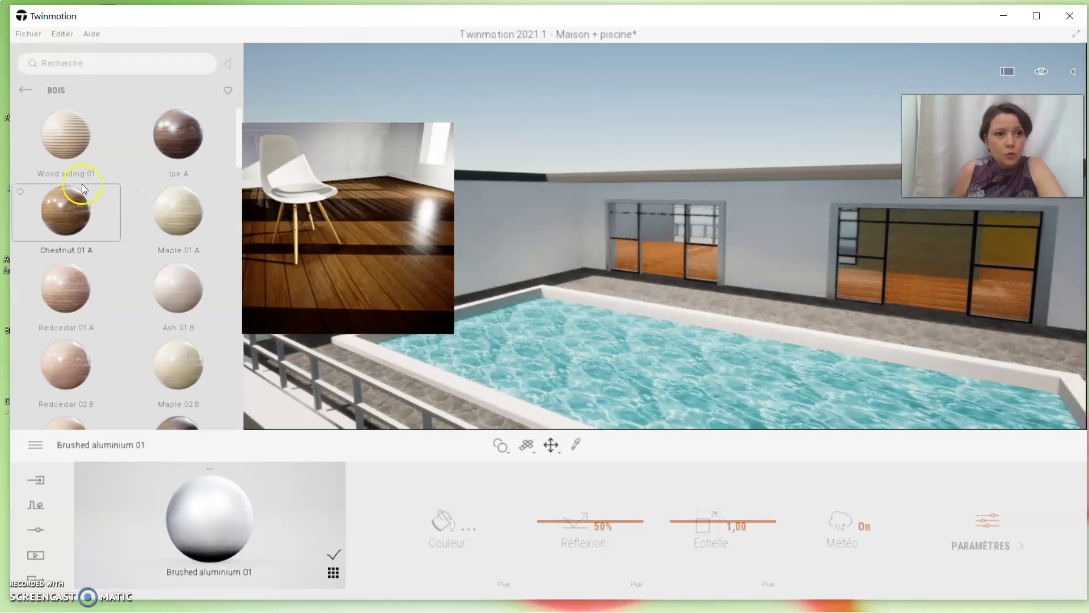
{"action": "scroll", "coordinate": [80, 184], "scroll_direction": "down", "scroll_amount": 2}
{"action": "scroll", "coordinate": [80, 184], "scroll_direction": "down", "scroll_amount": 1}
{"action": "scroll", "coordinate": [81, 184], "scroll_direction": "down", "scroll_amount": 1}
{"action": "scroll", "coordinate": [81, 185], "scroll_direction": "down", "scroll_amount": 1}
{"action": "scroll", "coordinate": [80, 184], "scroll_direction": "down", "scroll_amount": 1}
{"action": "scroll", "coordinate": [80, 184], "scroll_direction": "down", "scroll_amount": 1}
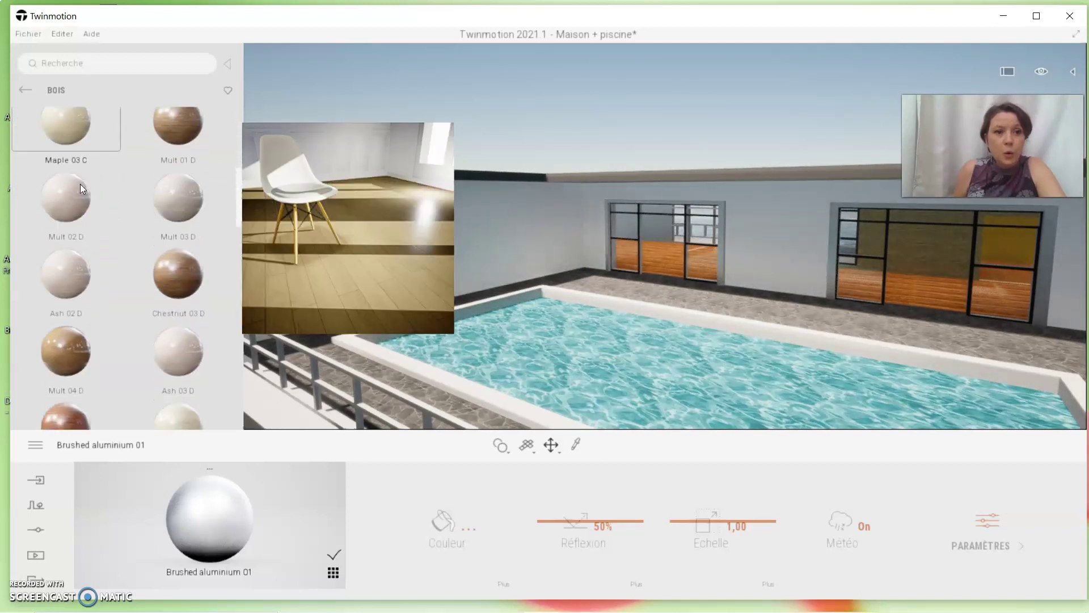
{"action": "scroll", "coordinate": [80, 185], "scroll_direction": "down", "scroll_amount": 1}
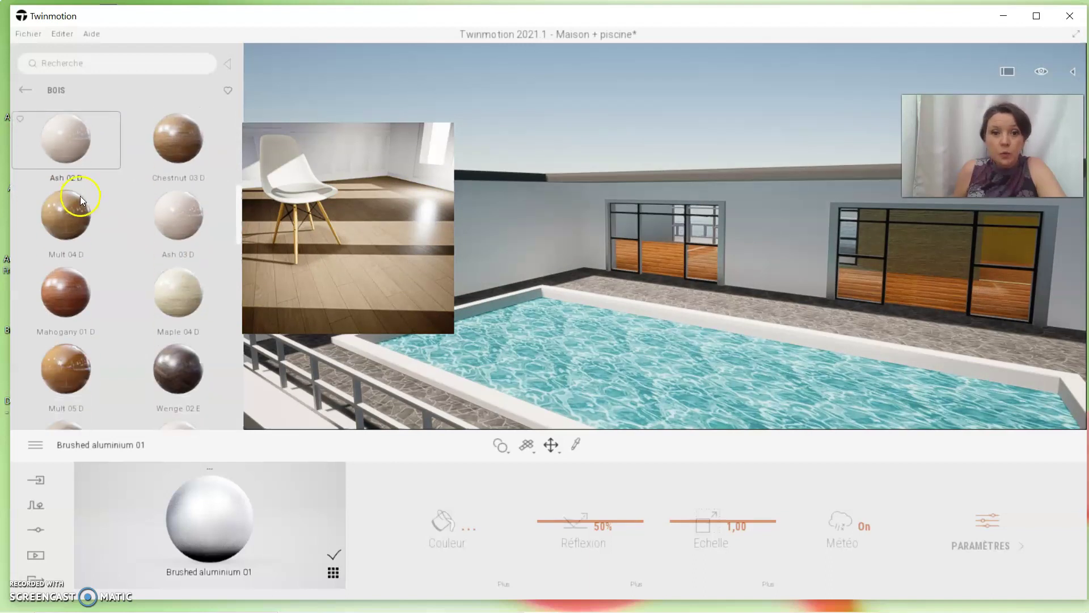
{"action": "scroll", "coordinate": [80, 199], "scroll_direction": "down", "scroll_amount": 1}
{"action": "scroll", "coordinate": [80, 200], "scroll_direction": "down", "scroll_amount": 1}
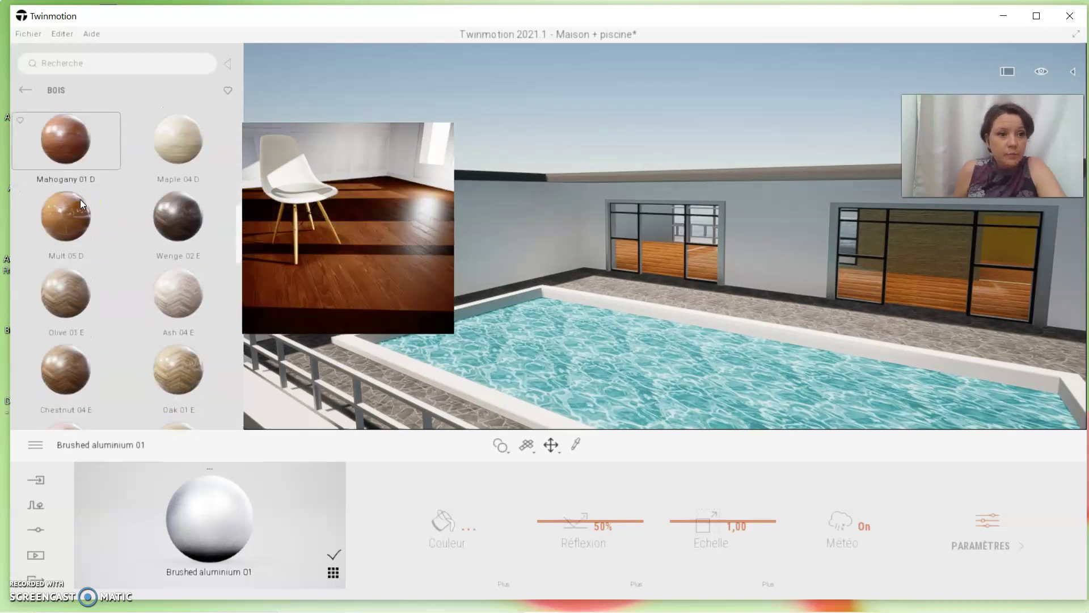
Step: Scroll down to Oak 03 G and drop it onto the pool deck
{"action": "left_click", "coordinate": [79, 211]}
{"action": "scroll", "coordinate": [77, 207], "scroll_direction": "down", "scroll_amount": 1}
{"action": "scroll", "coordinate": [77, 207], "scroll_direction": "down", "scroll_amount": 1}
{"action": "scroll", "coordinate": [83, 211], "scroll_direction": "down", "scroll_amount": 1}
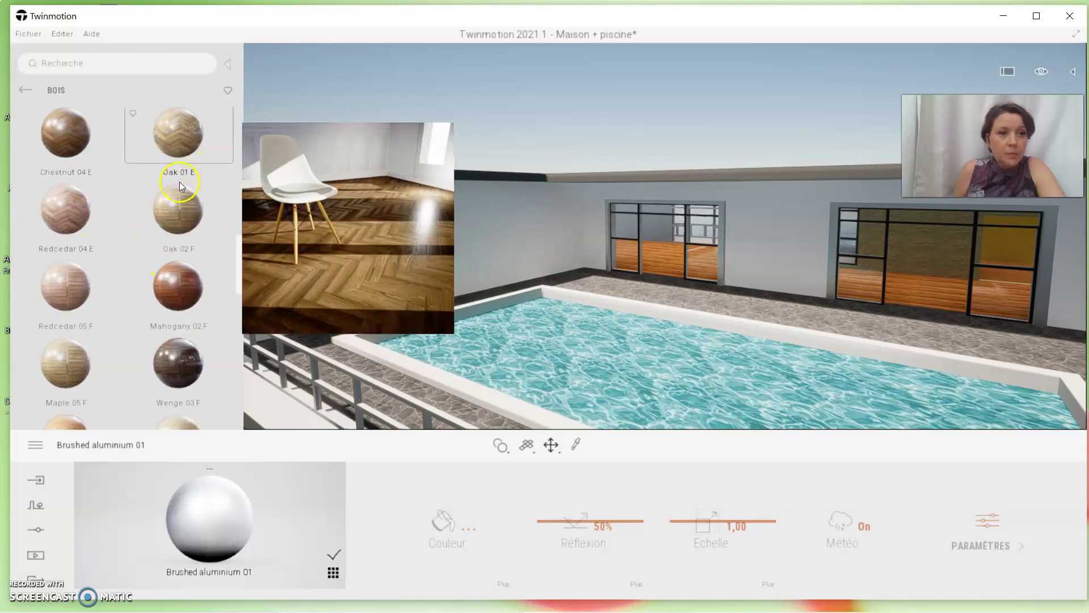
{"action": "scroll", "coordinate": [180, 212], "scroll_direction": "down", "scroll_amount": 1}
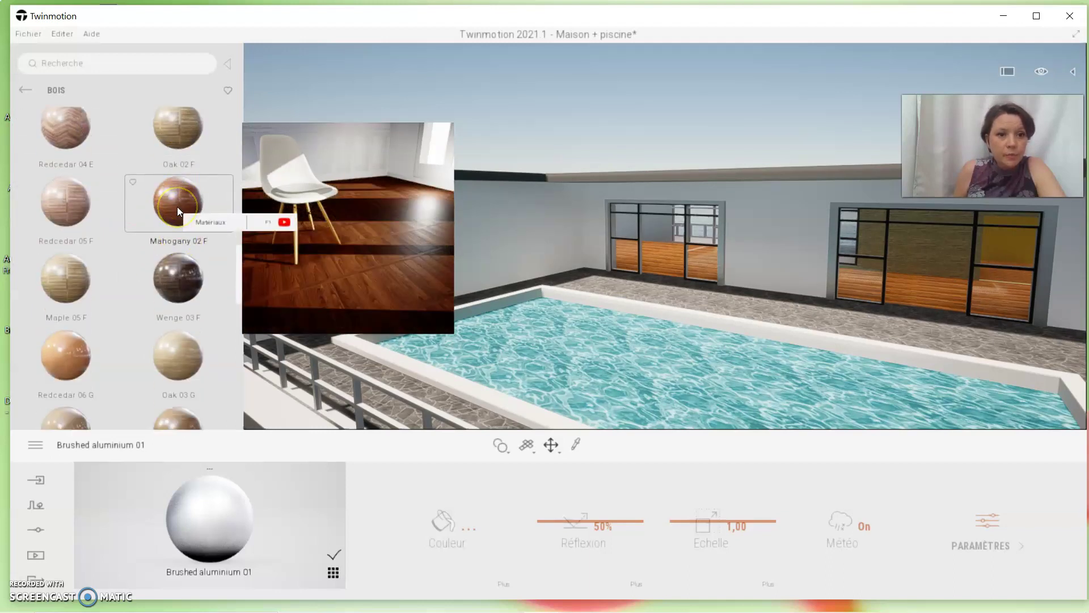
{"action": "scroll", "coordinate": [178, 207], "scroll_direction": "down", "scroll_amount": 2}
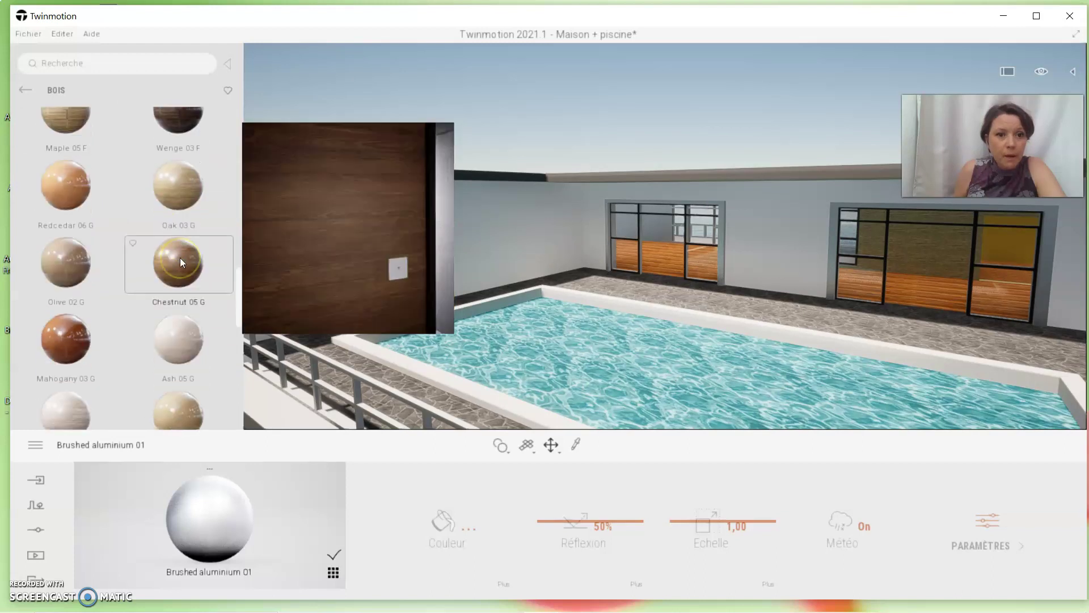
{"action": "left_click_drag", "start_coordinate": [179, 258], "coordinate": [624, 290]}
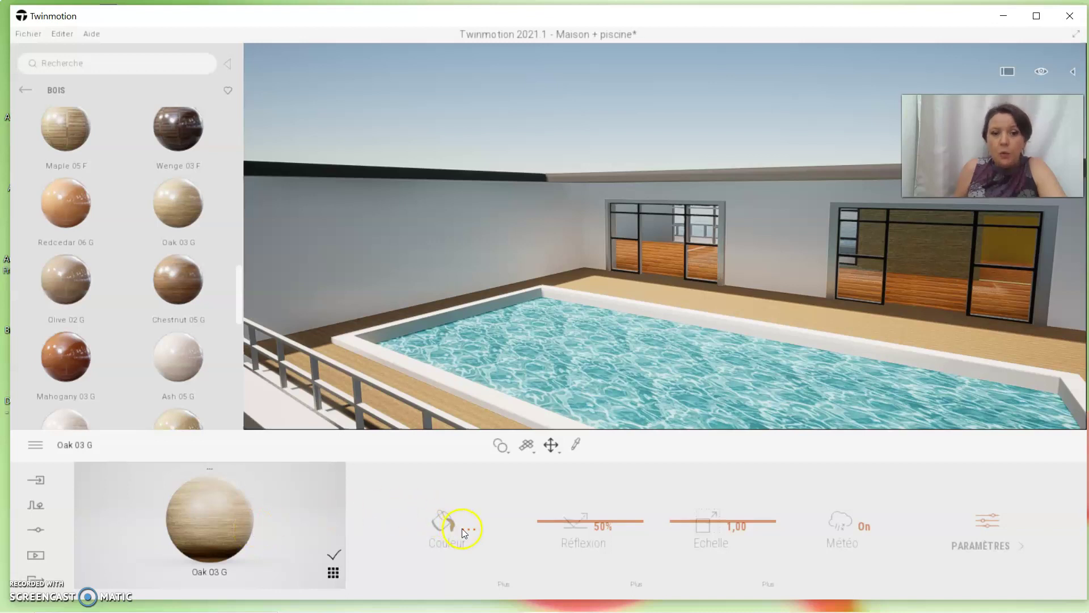
Step: Show the scene materials grid and pick Oak 03 G for editing
{"action": "left_click", "coordinate": [334, 575]}
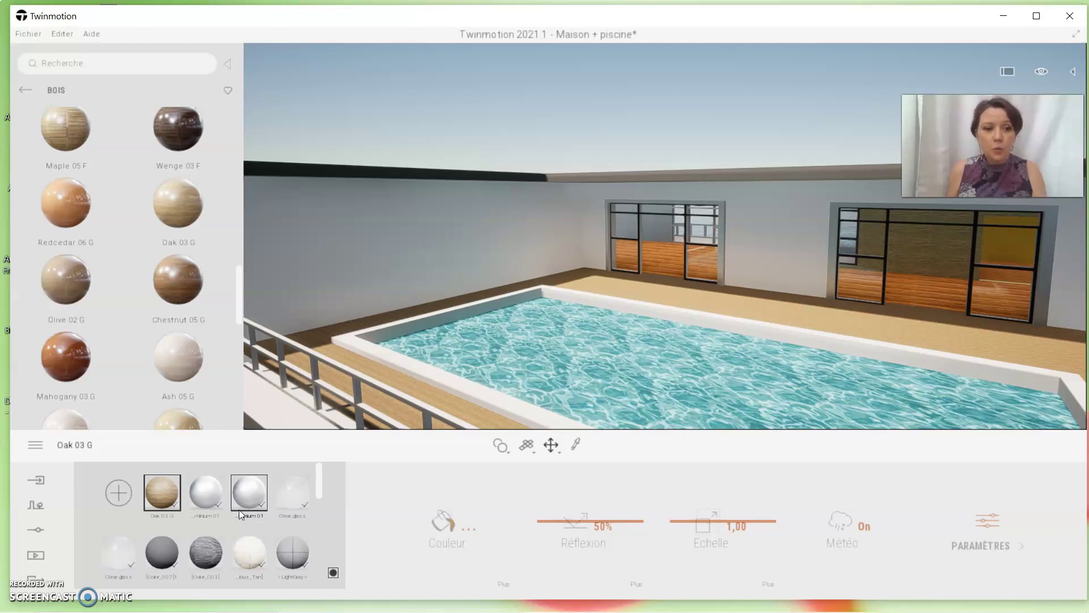
{"action": "mouse_move", "coordinate": [248, 497]}
{"action": "left_mouse_down"}
{"action": "mouse_move", "coordinate": [372, 379]}
{"action": "mouse_move", "coordinate": [257, 507]}
{"action": "left_mouse_up"}
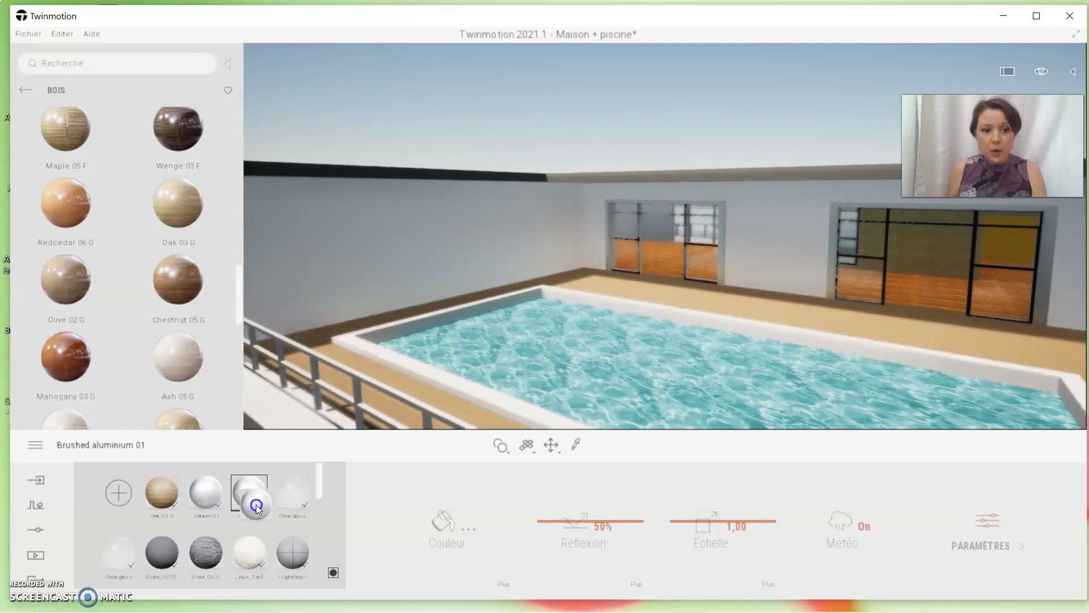
{"action": "left_click", "coordinate": [166, 497]}
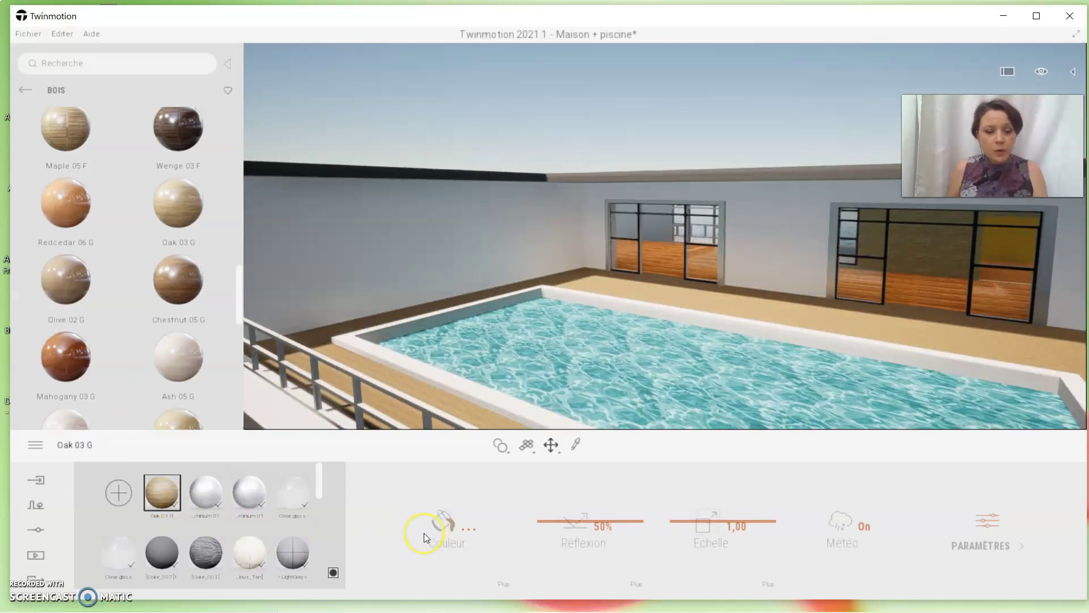
Step: Darken the Oak 03 G colour to #8F7452 and store it as a palette swatch
{"action": "left_click", "coordinate": [467, 527]}
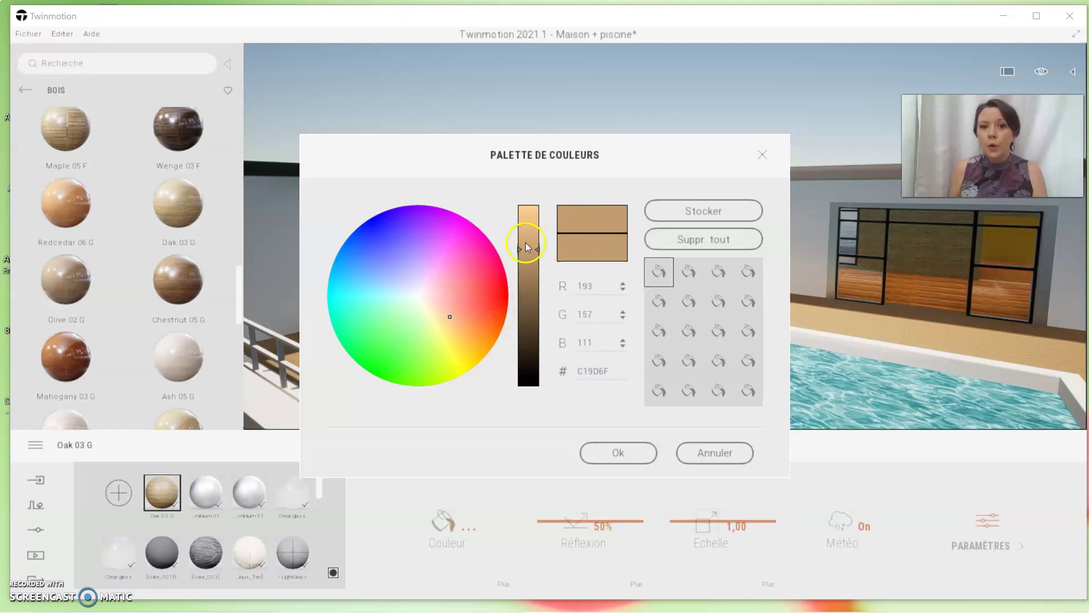
{"action": "mouse_move", "coordinate": [537, 250]}
{"action": "left_mouse_down"}
{"action": "mouse_move", "coordinate": [537, 329]}
{"action": "mouse_move", "coordinate": [536, 284]}
{"action": "left_mouse_up"}
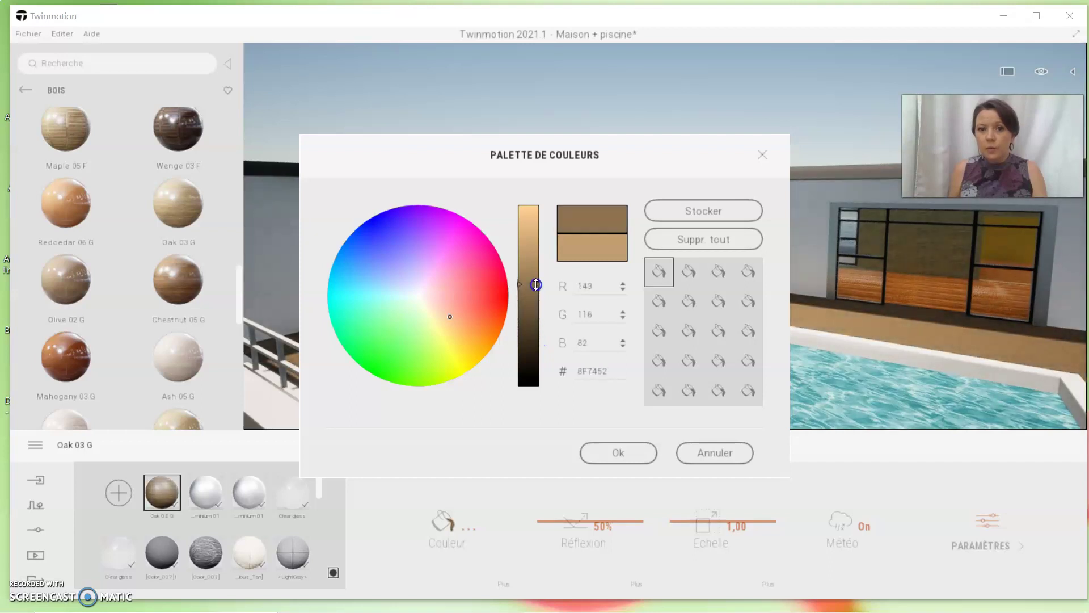
{"action": "left_click", "coordinate": [696, 214]}
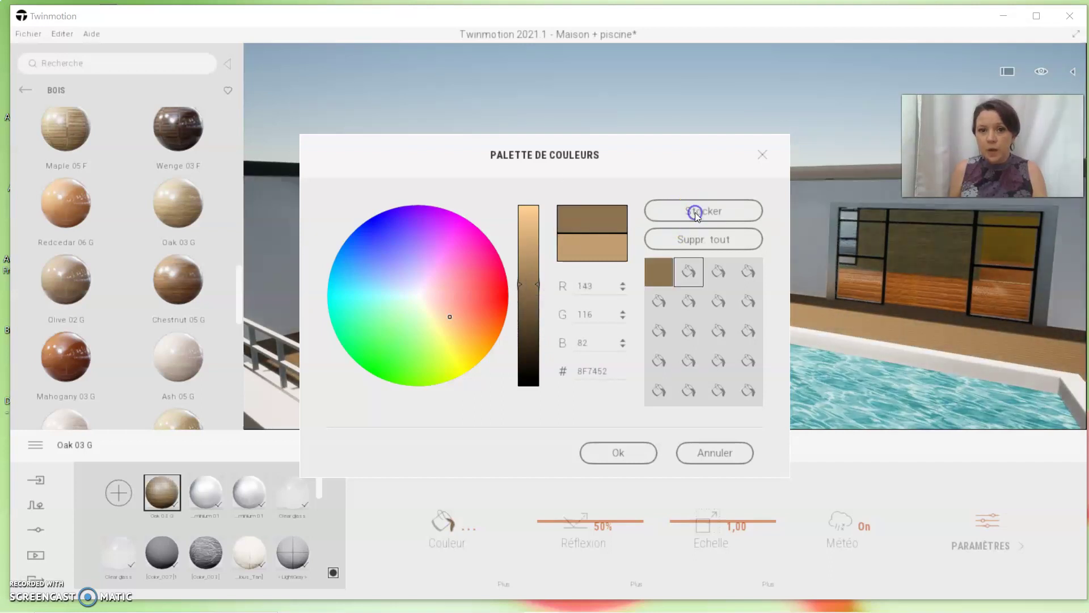
{"action": "left_click", "coordinate": [633, 460]}
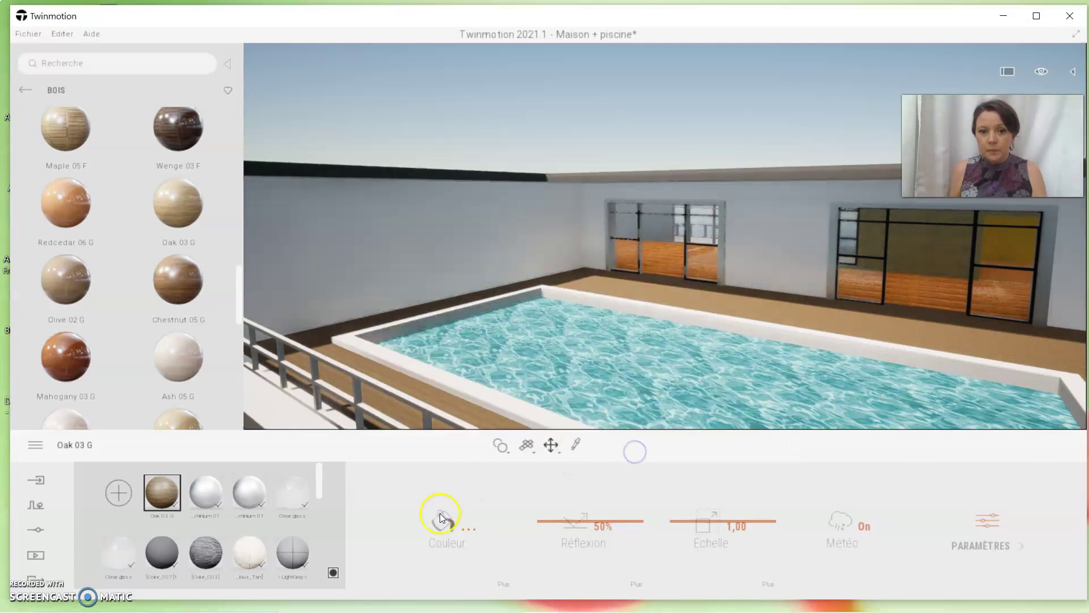
Step: Lower the Oak 03 G reflection to 23%
{"action": "mouse_move", "coordinate": [575, 520]}
{"action": "left_mouse_down"}
{"action": "mouse_move", "coordinate": [578, 550]}
{"action": "mouse_move", "coordinate": [587, 478]}
{"action": "left_mouse_up"}
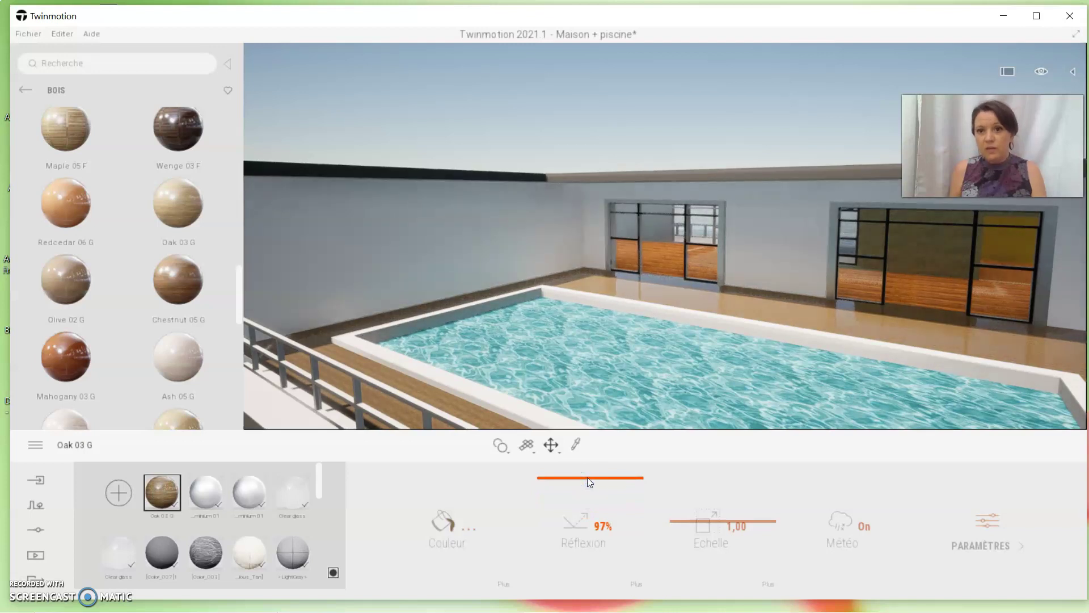
{"action": "left_click_drag", "start_coordinate": [587, 478], "coordinate": [605, 546]}
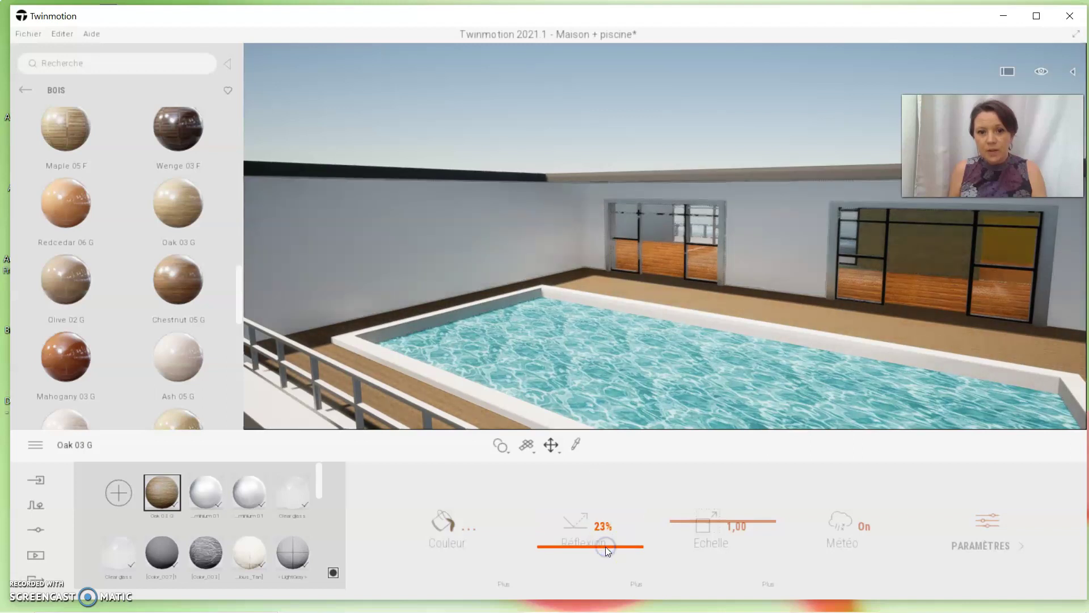
{"action": "left_click", "coordinate": [635, 585]}
Step: Inspect the T_WoodSeamless02_R reflection texture, opening and cancelling the file browser
{"action": "left_click", "coordinate": [635, 582]}
{"action": "left_click", "coordinate": [694, 529]}
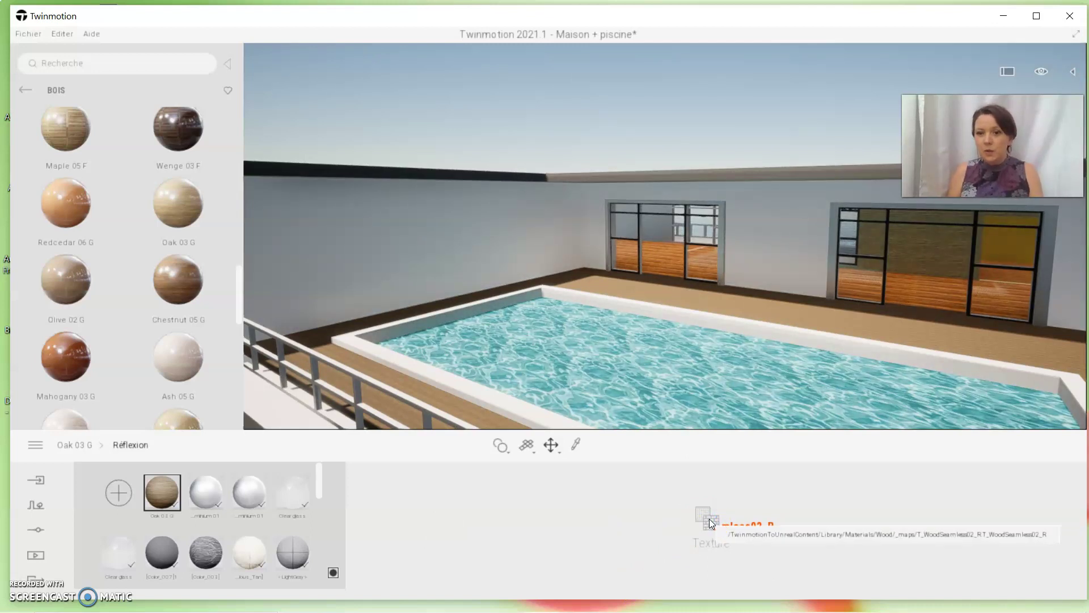
{"action": "left_click", "coordinate": [722, 534]}
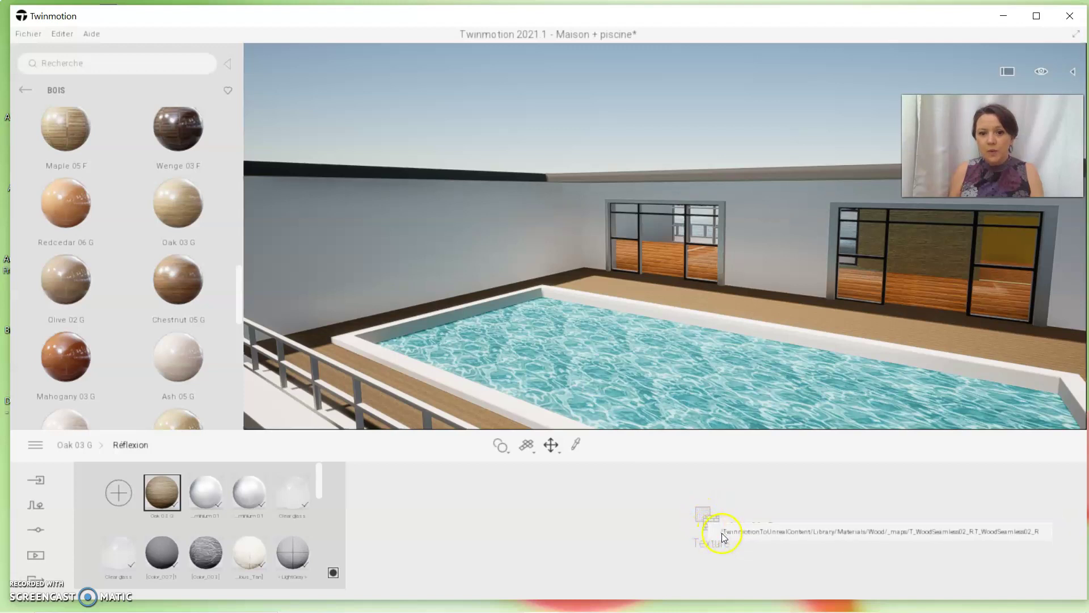
{"action": "right_click", "coordinate": [722, 530]}
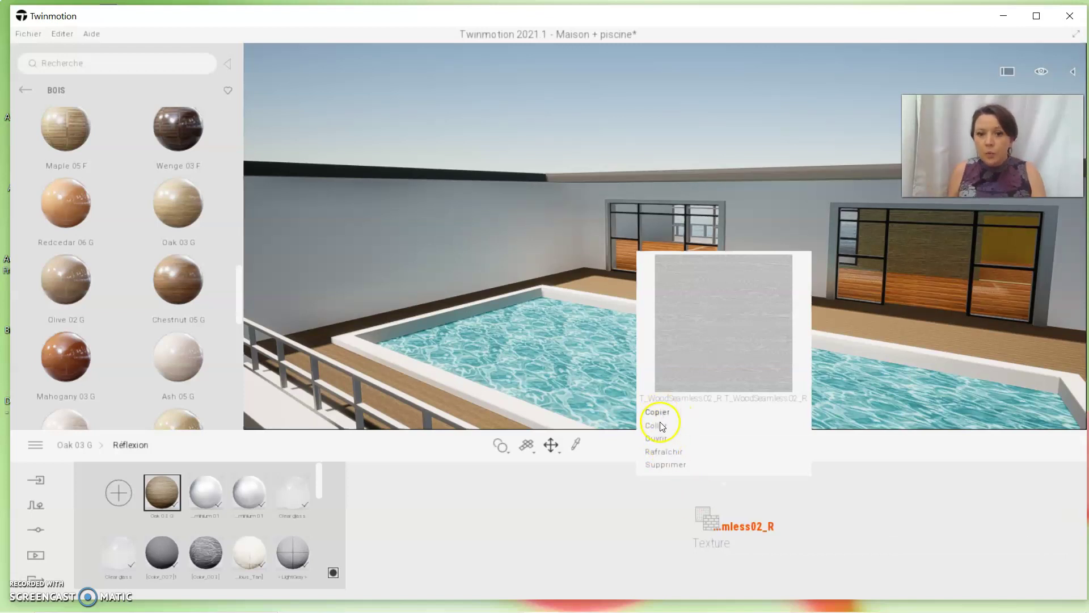
{"action": "left_click", "coordinate": [662, 440]}
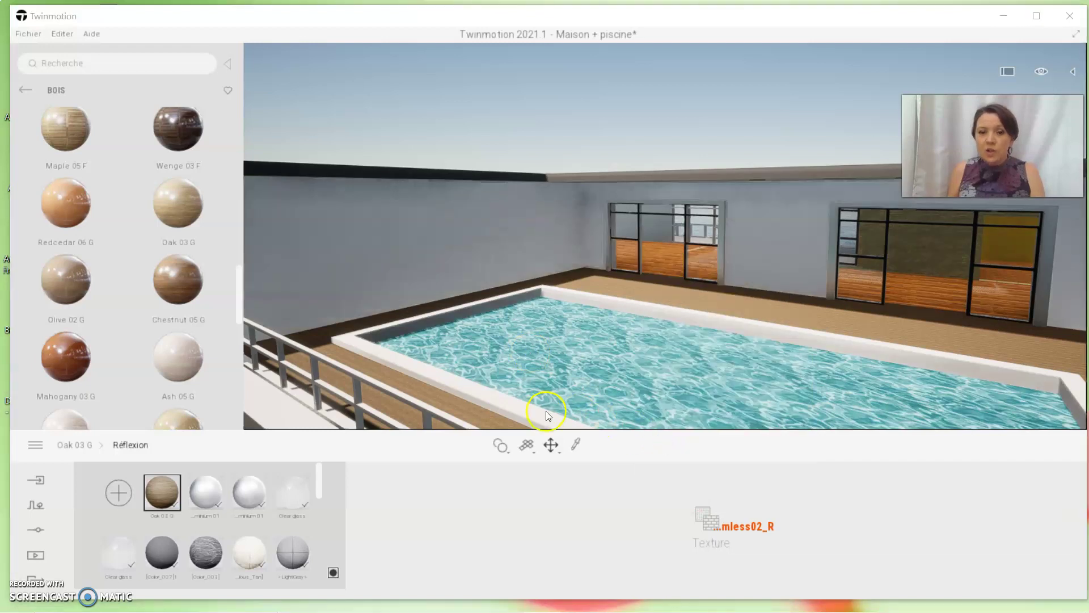
{"action": "left_click", "coordinate": [516, 345]}
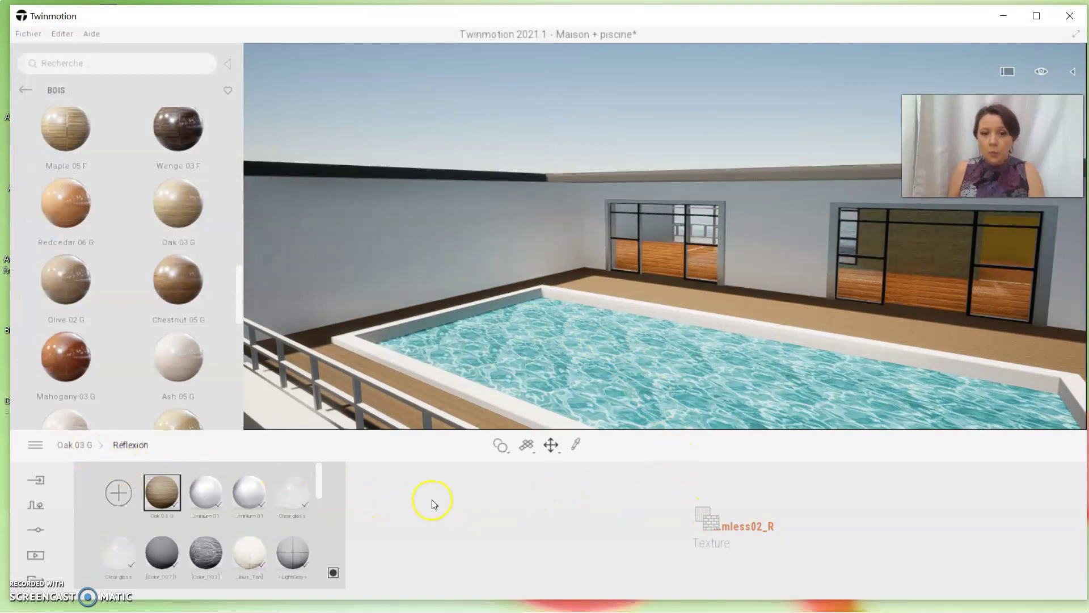
Step: Set the Oak 03 G texture scale to 1,30
{"action": "left_click", "coordinate": [83, 445]}
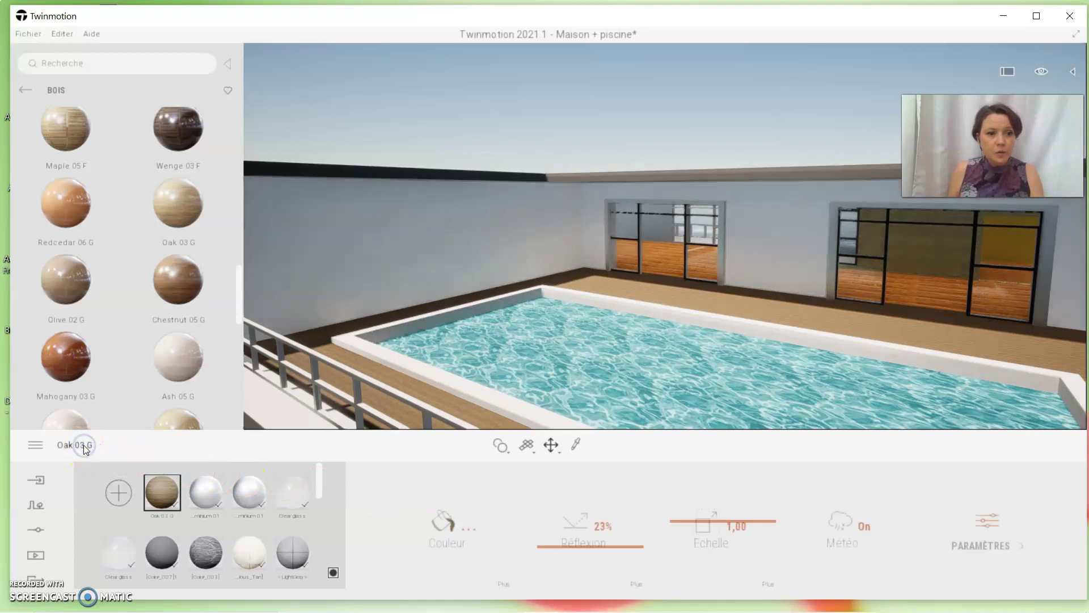
{"action": "left_click", "coordinate": [729, 525]}
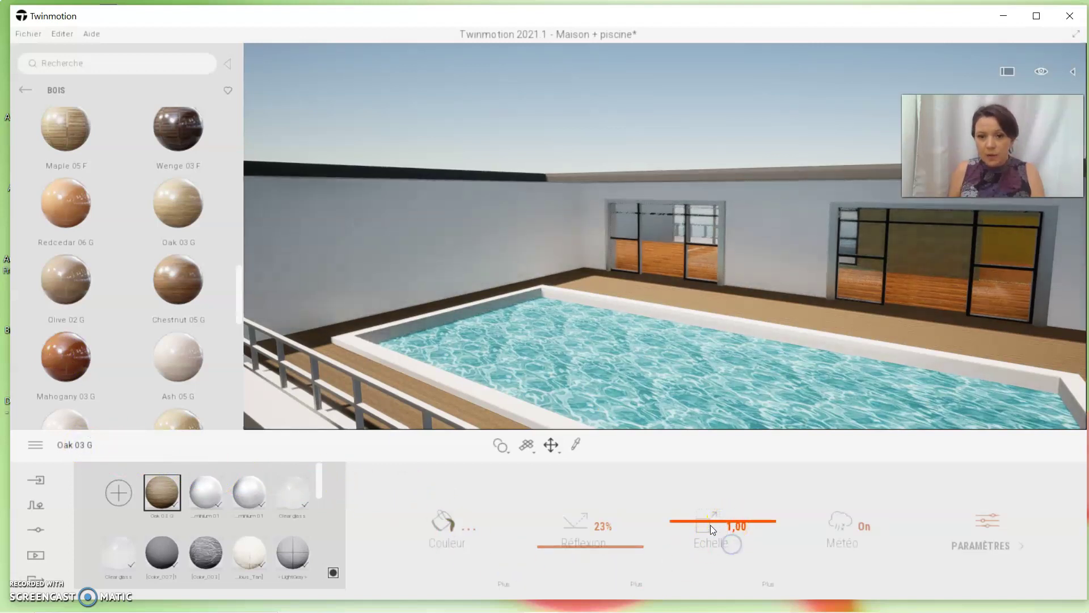
{"action": "left_click", "coordinate": [712, 539]}
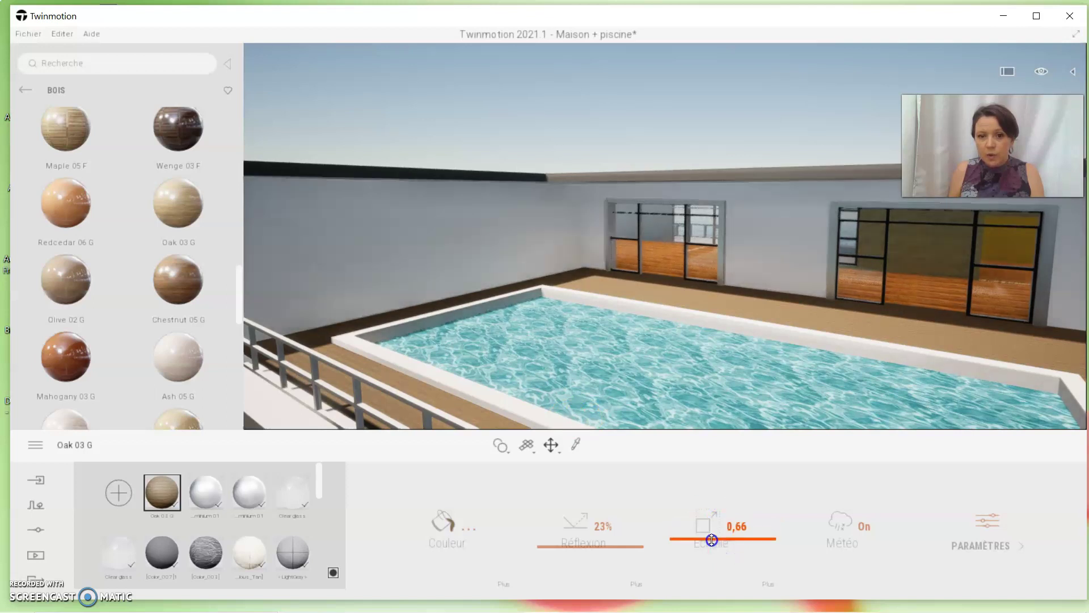
{"action": "left_click_drag", "start_coordinate": [712, 540], "coordinate": [715, 544]}
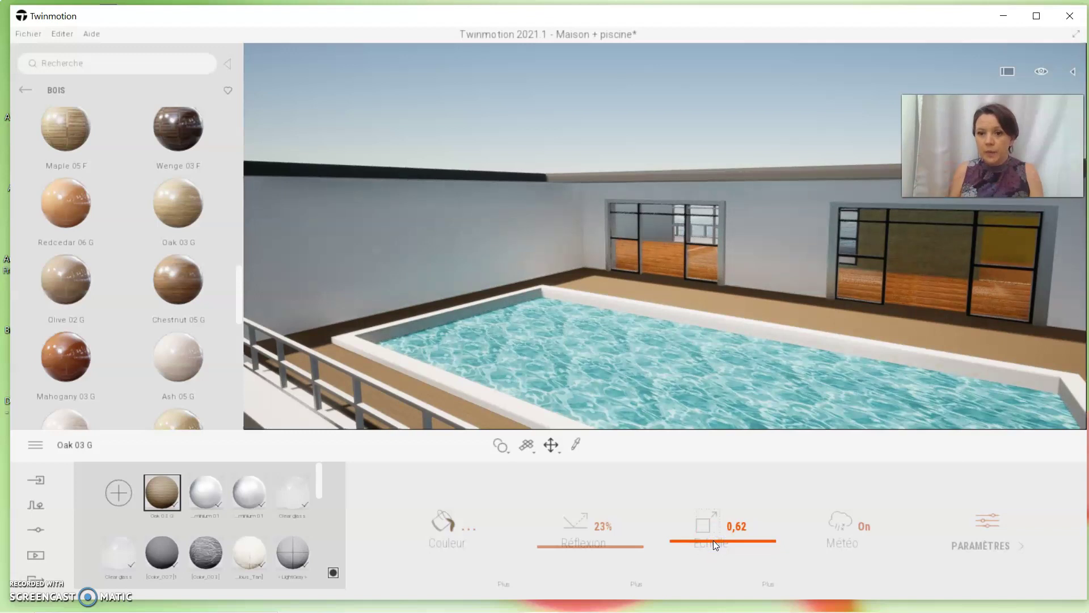
{"action": "left_click", "coordinate": [713, 541]}
{"action": "left_click_drag", "start_coordinate": [713, 541], "coordinate": [712, 518]}
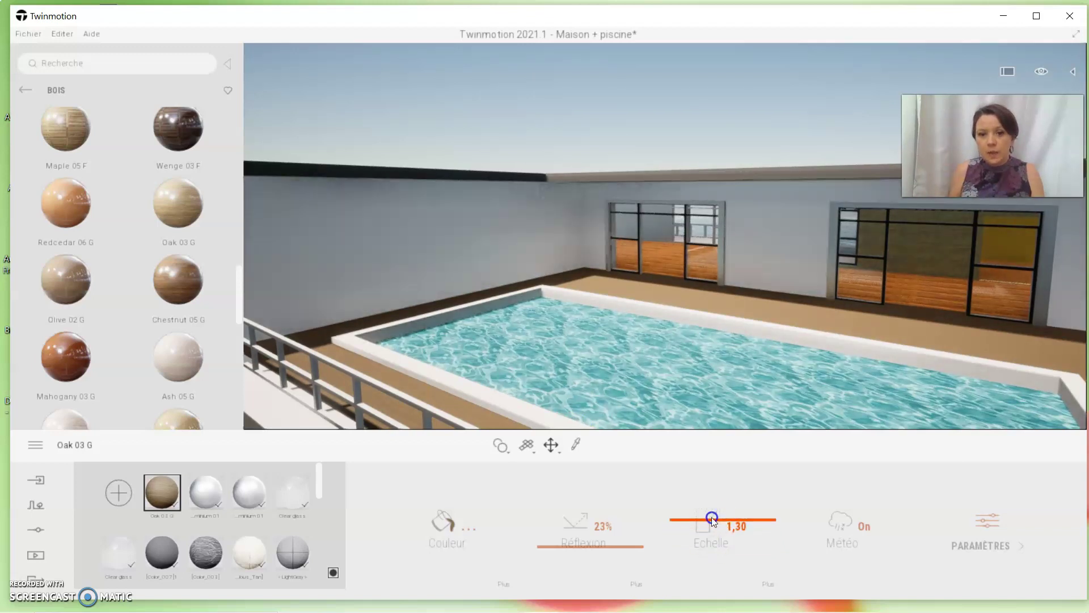
Step: Try the texture rotation and check its stretch and offset settings, keeping rotation at 0°
{"action": "left_click", "coordinate": [767, 589]}
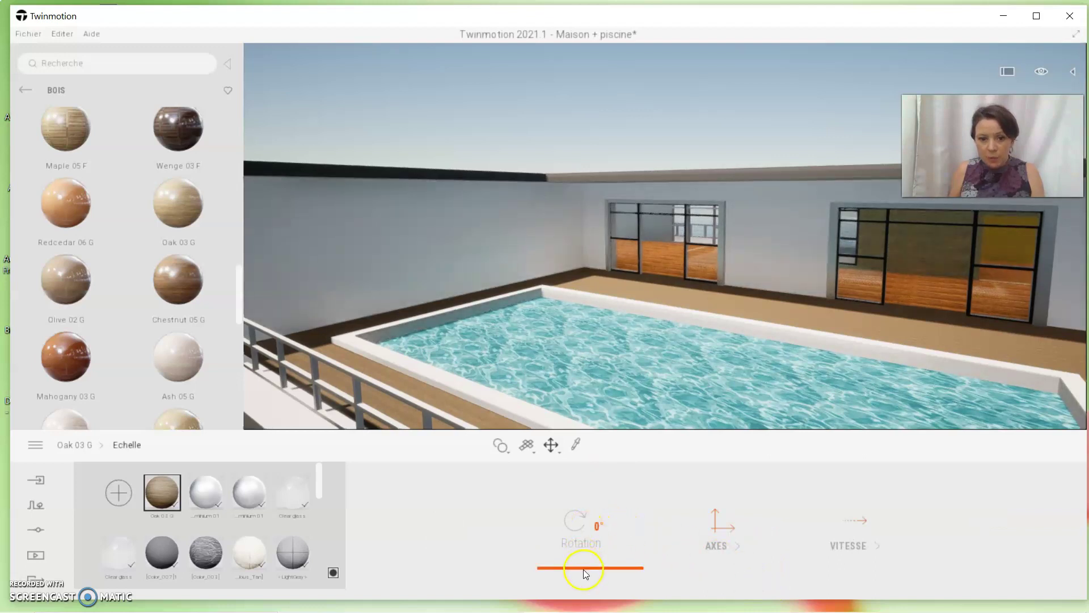
{"action": "mouse_move", "coordinate": [582, 570]}
{"action": "left_mouse_down"}
{"action": "mouse_move", "coordinate": [584, 523]}
{"action": "mouse_move", "coordinate": [596, 574]}
{"action": "left_mouse_up"}
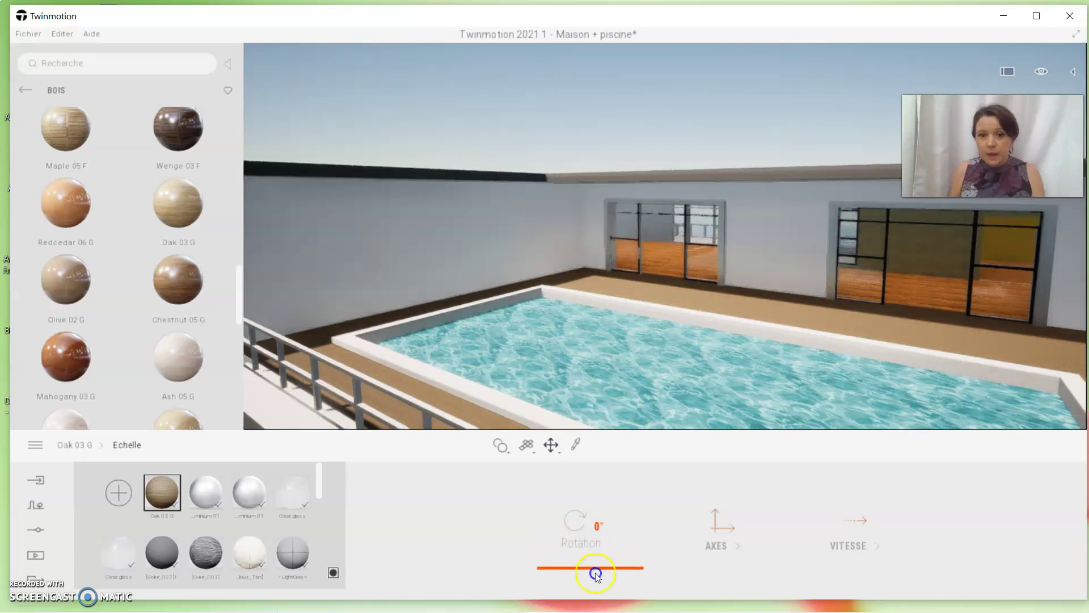
{"action": "left_click", "coordinate": [717, 535]}
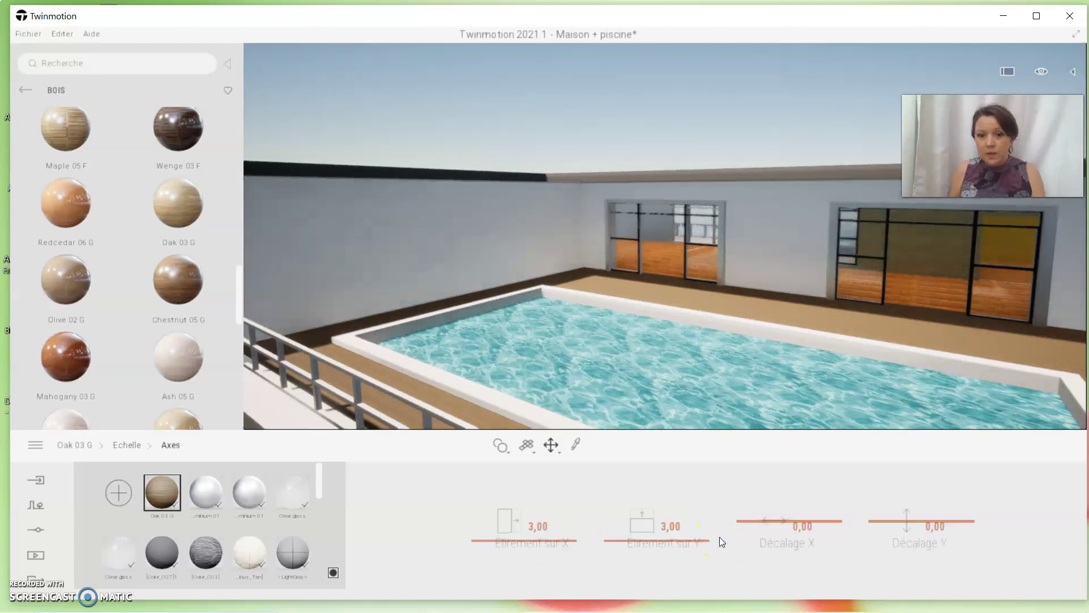
{"action": "left_click", "coordinate": [517, 539]}
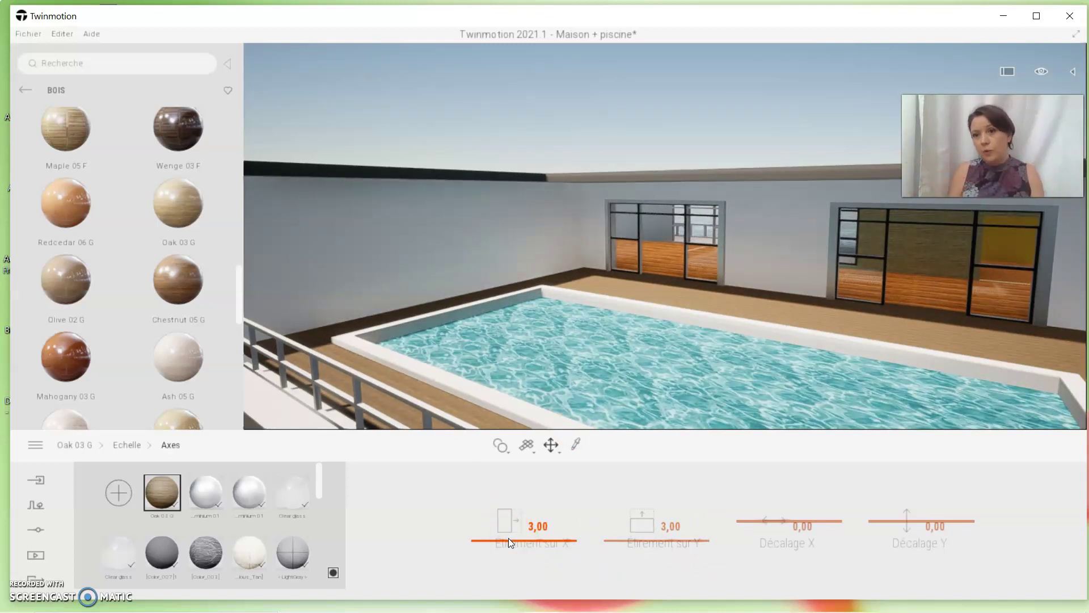
{"action": "left_click", "coordinate": [800, 536]}
{"action": "left_click", "coordinate": [924, 535]}
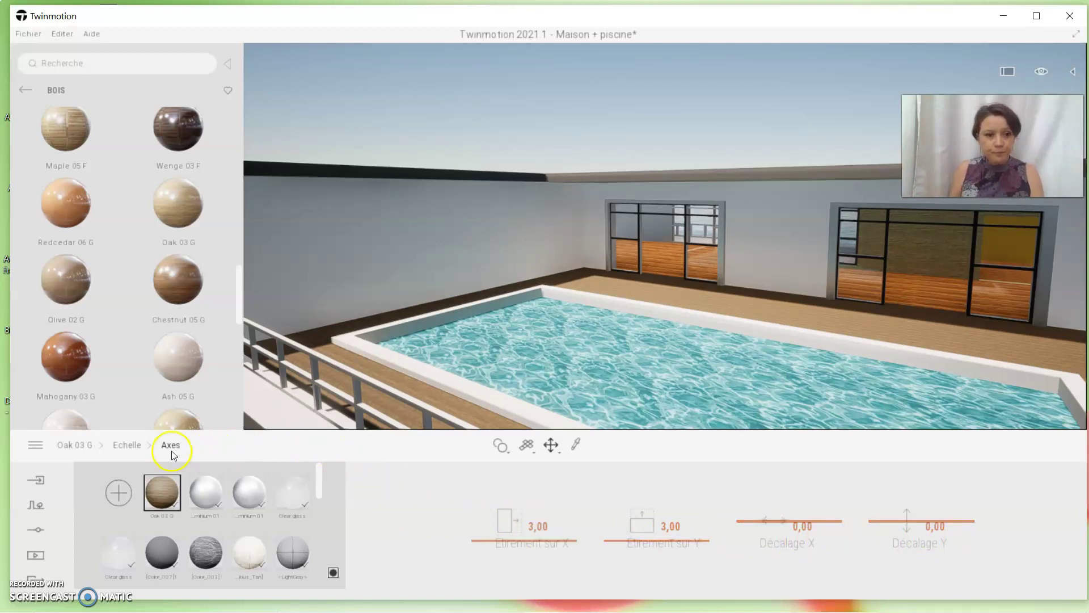
{"action": "left_click", "coordinate": [126, 445]}
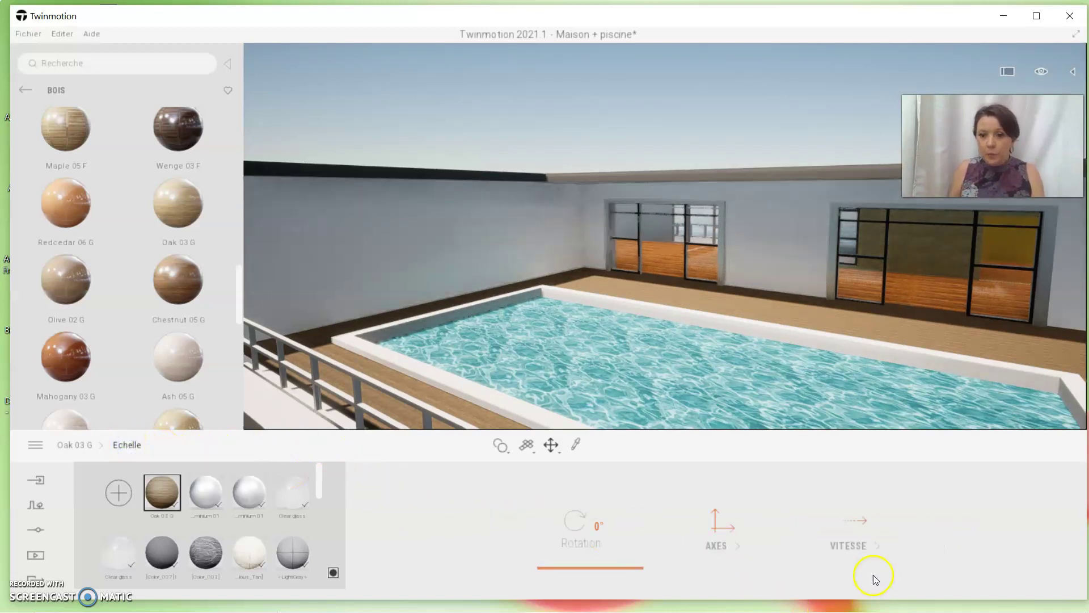
Step: Test the Vitesse X and Y scroll speeds, then reset both to 0,00
{"action": "left_click", "coordinate": [872, 554]}
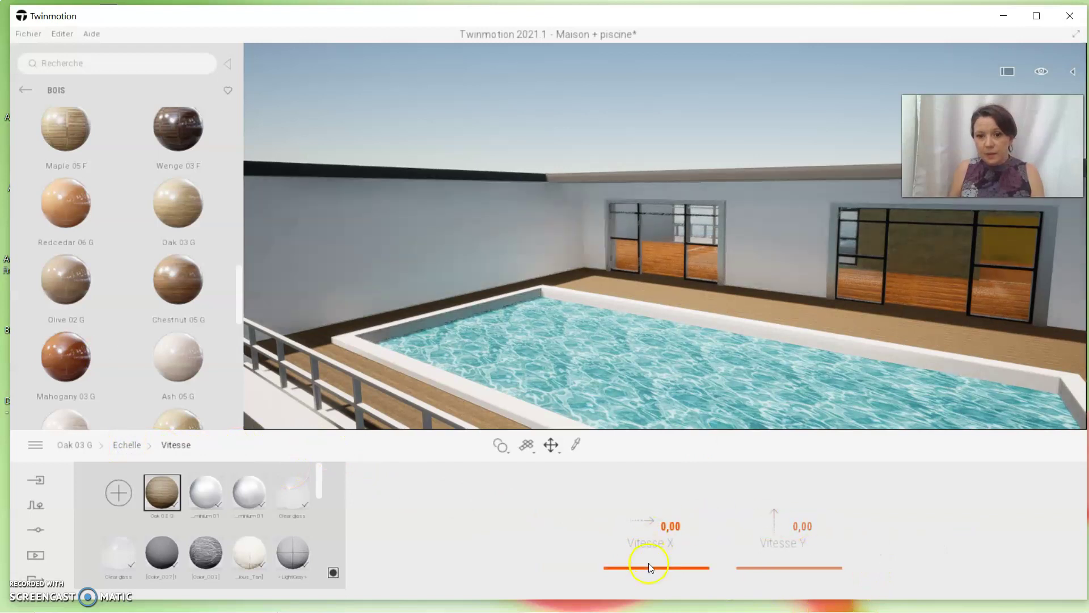
{"action": "mouse_move", "coordinate": [649, 568]}
{"action": "left_mouse_down"}
{"action": "mouse_move", "coordinate": [651, 525]}
{"action": "mouse_move", "coordinate": [683, 561]}
{"action": "left_mouse_up"}
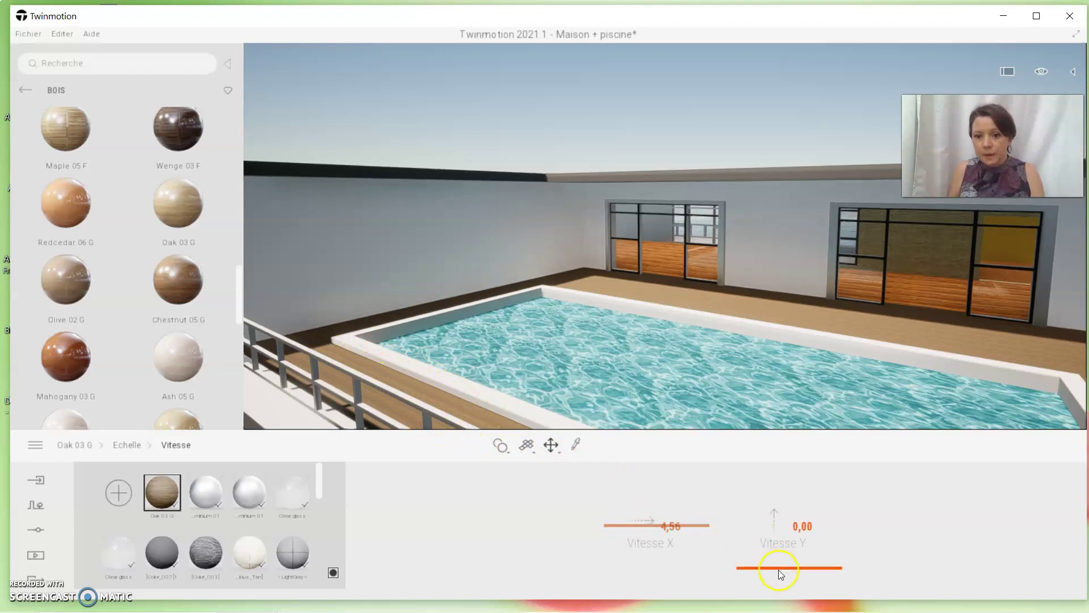
{"action": "left_click_drag", "start_coordinate": [779, 564], "coordinate": [781, 512]}
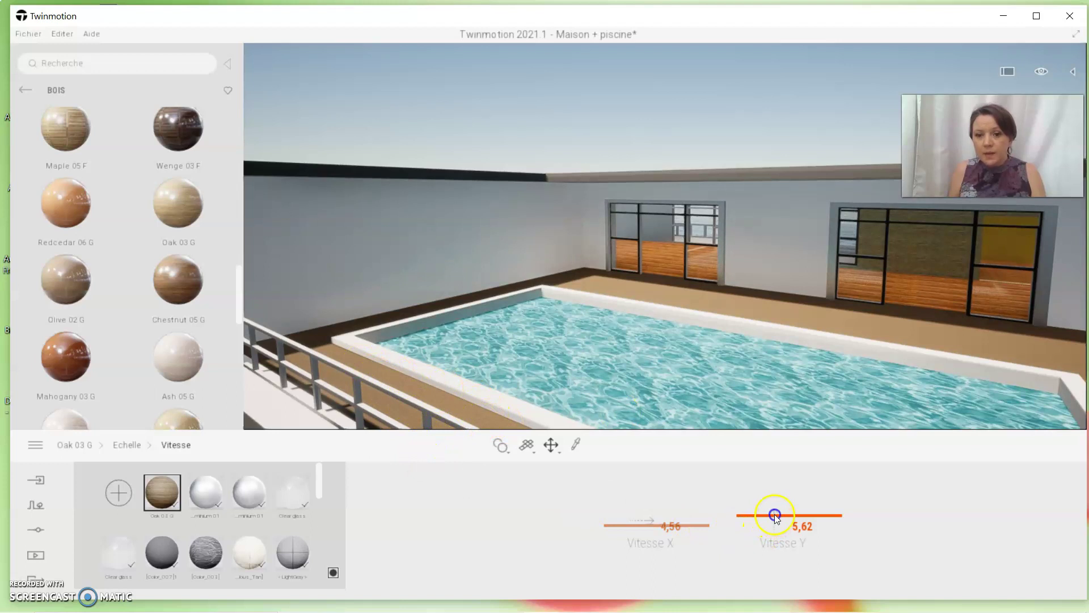
{"action": "left_click_drag", "start_coordinate": [775, 515], "coordinate": [783, 585]}
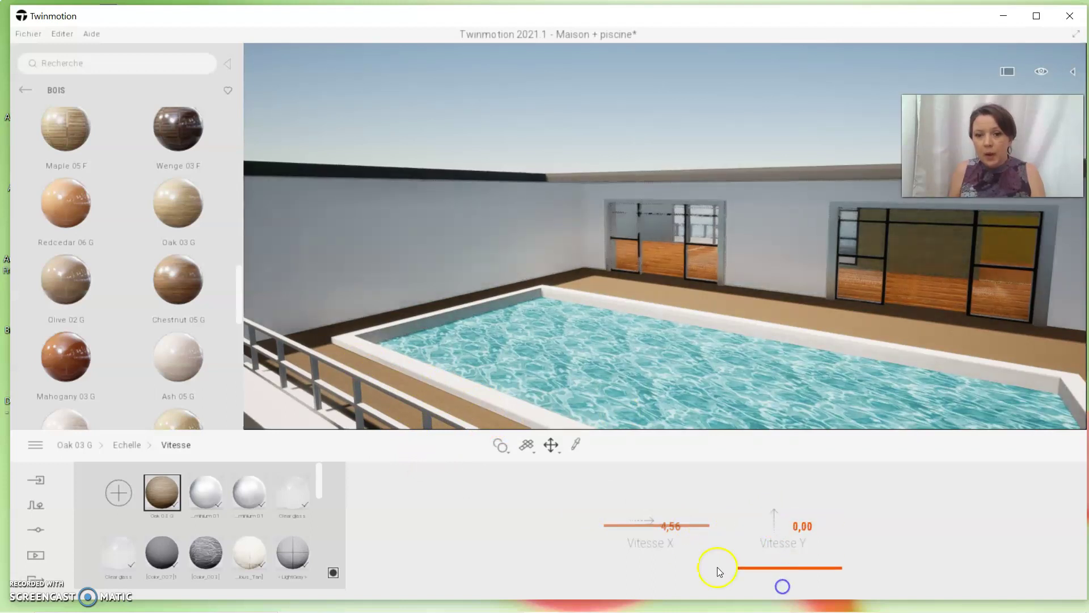
{"action": "mouse_move", "coordinate": [670, 526]}
{"action": "left_mouse_down"}
{"action": "mouse_move", "coordinate": [674, 547]}
{"action": "mouse_move", "coordinate": [629, 561]}
{"action": "left_mouse_up"}
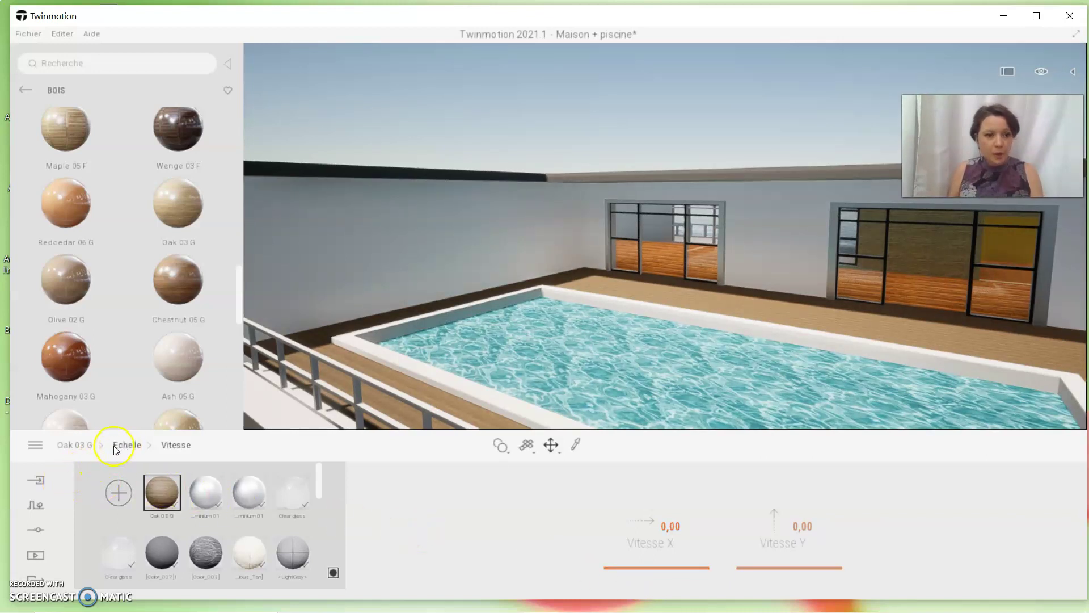
Step: Back on the main Oak 03 G settings, switch Météo weather effects off and on again
{"action": "left_click", "coordinate": [80, 445]}
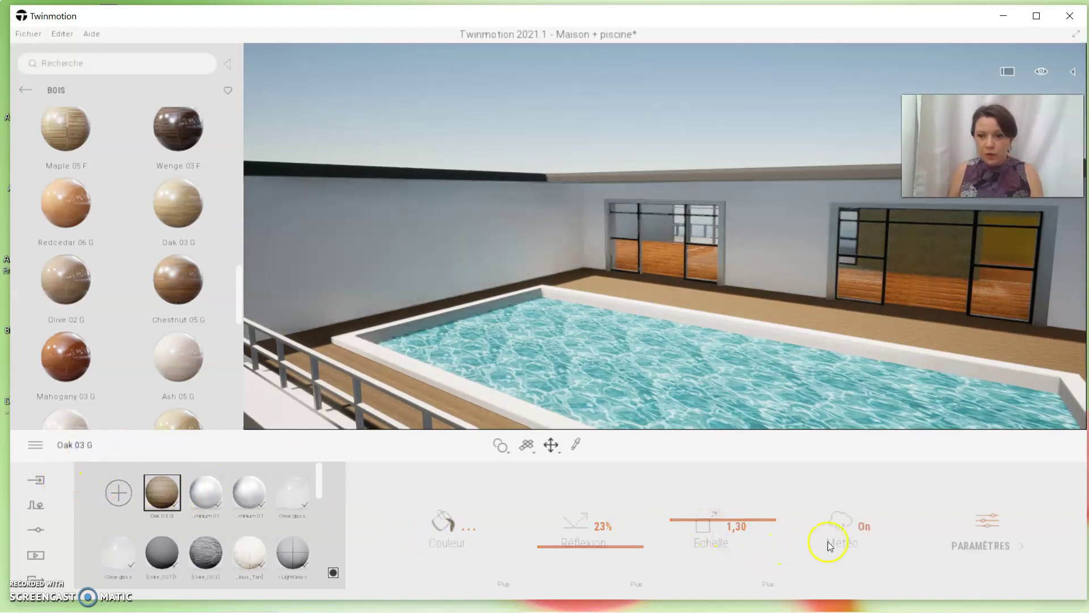
{"action": "left_click", "coordinate": [867, 529]}
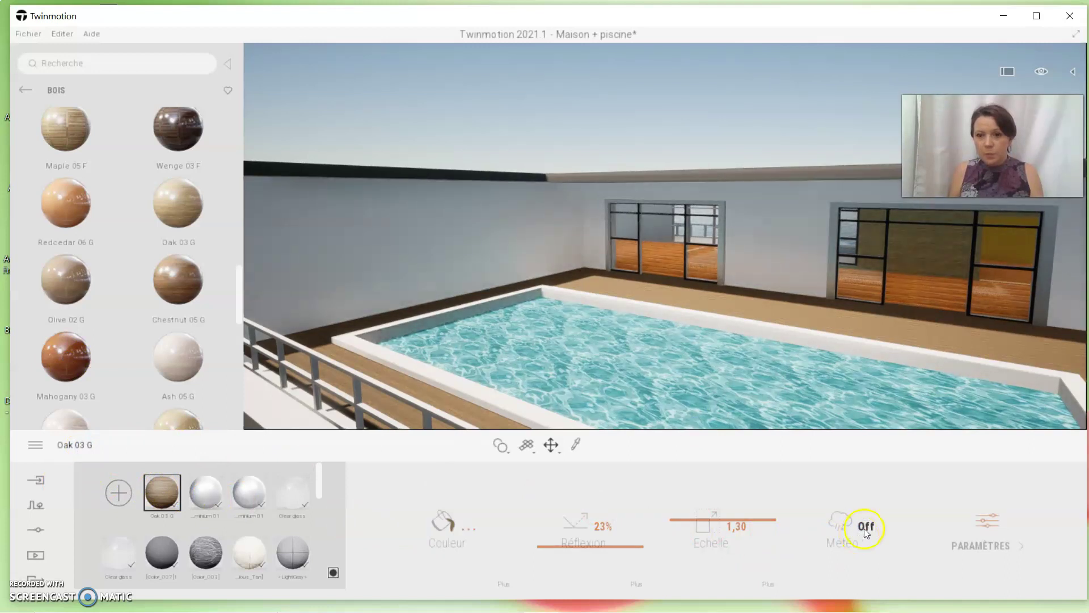
{"action": "left_click", "coordinate": [864, 527]}
Step: In the extra oak parameters, lower relief to 56% and set the glow to 65 nit
{"action": "left_click", "coordinate": [995, 528]}
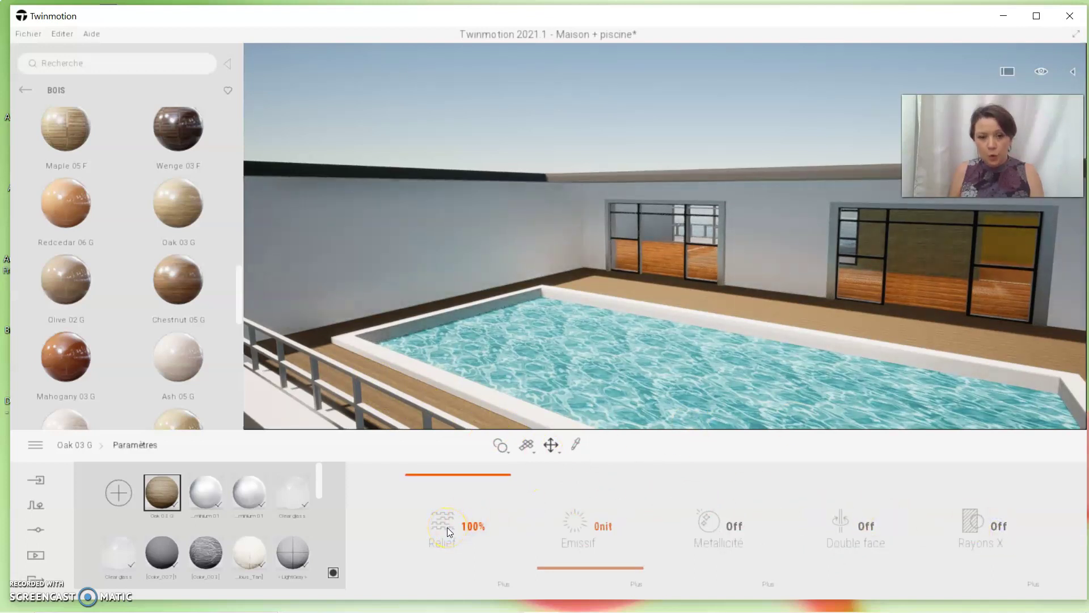
{"action": "mouse_move", "coordinate": [469, 479]}
{"action": "left_mouse_down"}
{"action": "mouse_move", "coordinate": [473, 516]}
{"action": "mouse_move", "coordinate": [479, 454]}
{"action": "left_mouse_up"}
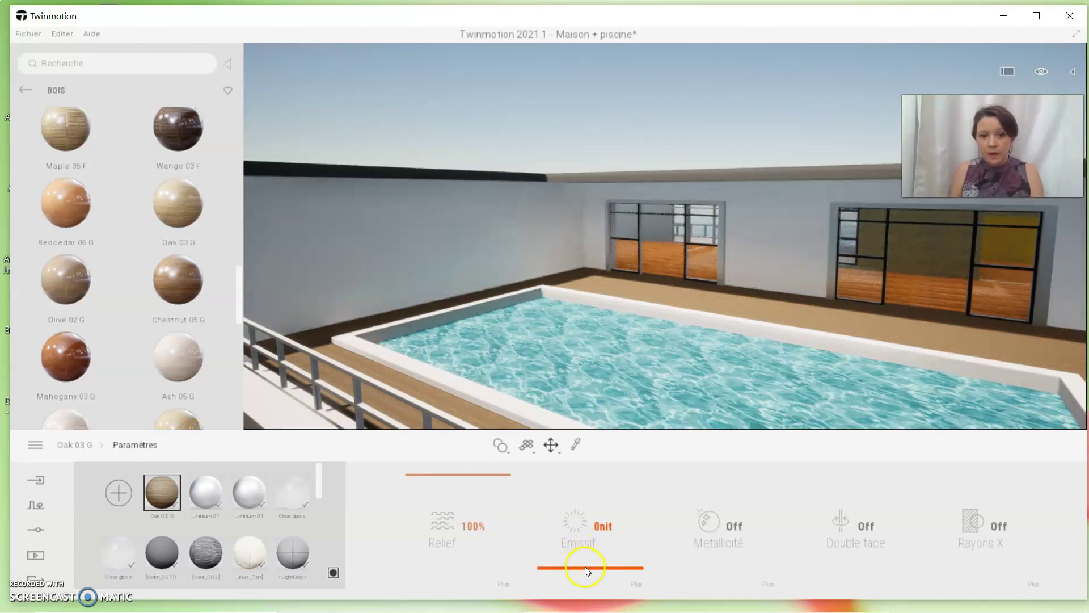
{"action": "mouse_move", "coordinate": [585, 566]}
{"action": "left_mouse_down"}
{"action": "mouse_move", "coordinate": [599, 489]}
{"action": "mouse_move", "coordinate": [610, 568]}
{"action": "left_mouse_up"}
{"action": "left_click", "coordinate": [725, 534]}
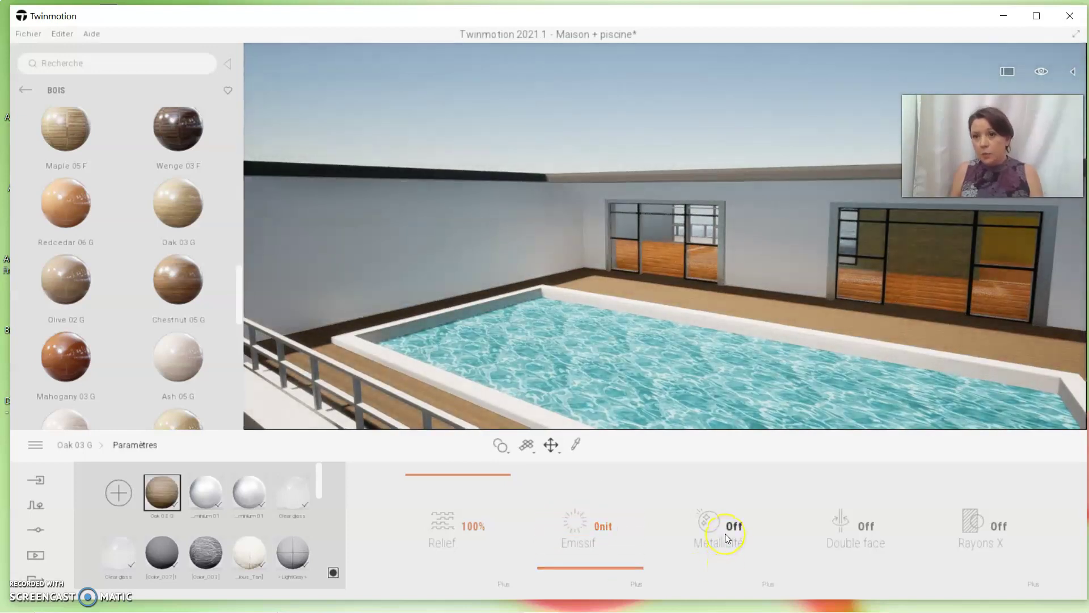
Step: Toggle the oak's Métallicité on and off, then Rayons X on and off
{"action": "left_click", "coordinate": [738, 529]}
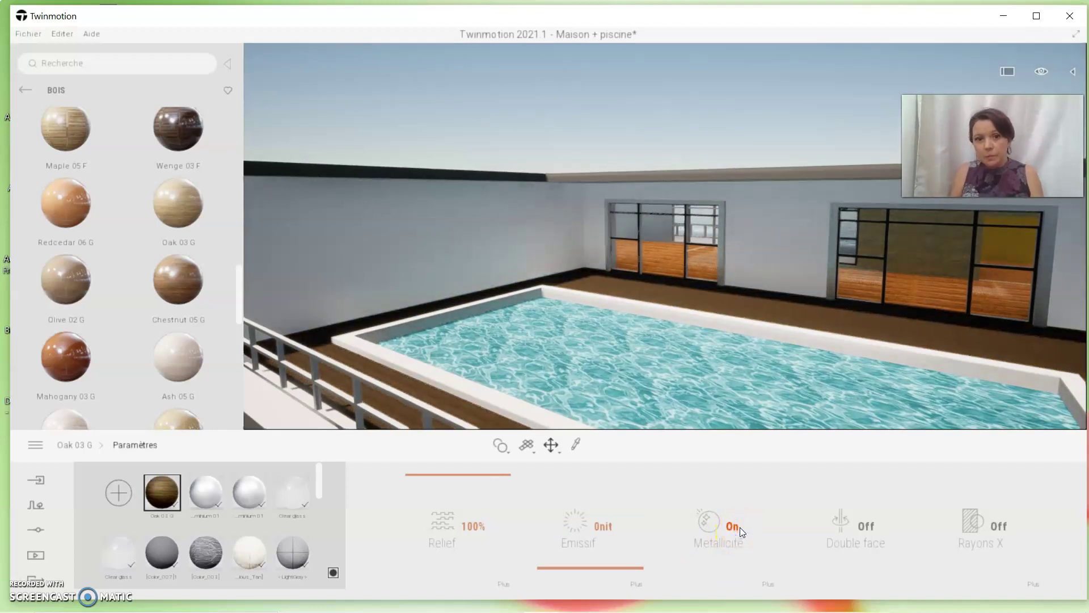
{"action": "left_click", "coordinate": [738, 527]}
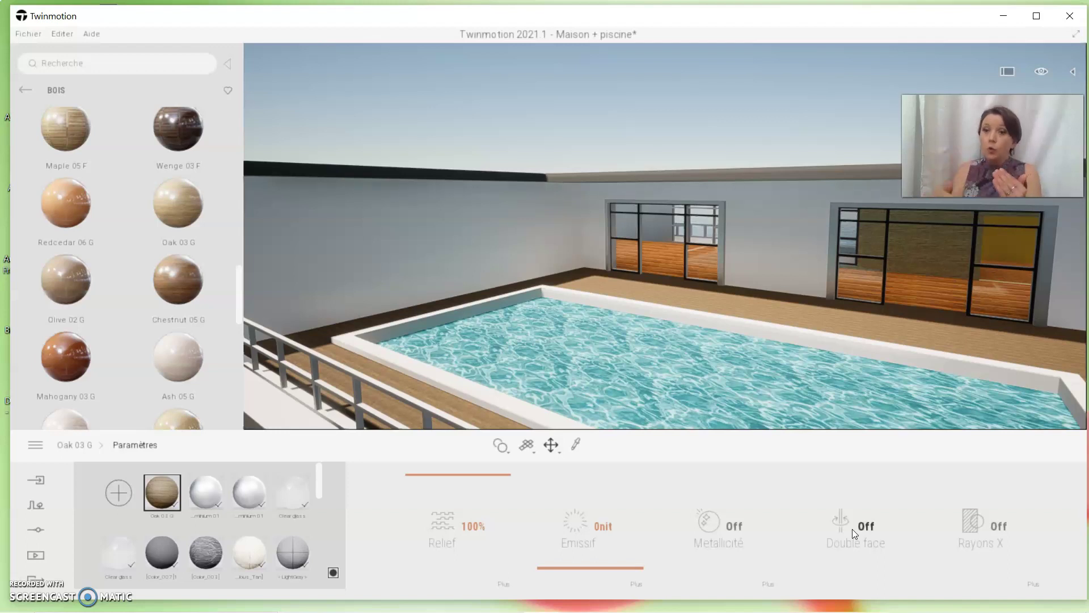
{"action": "left_click", "coordinate": [802, 498]}
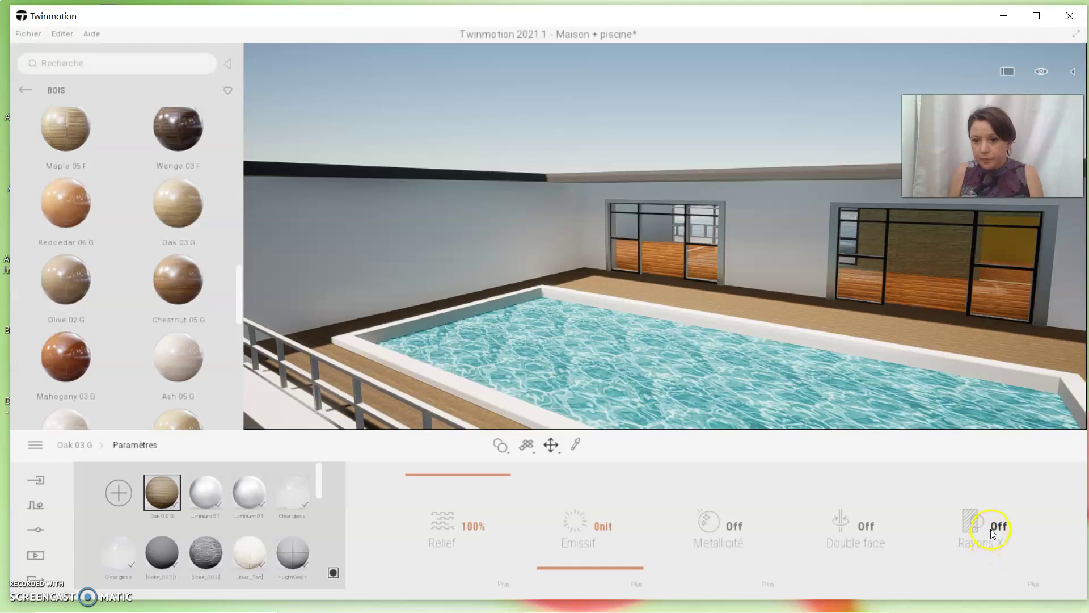
{"action": "left_click", "coordinate": [973, 523]}
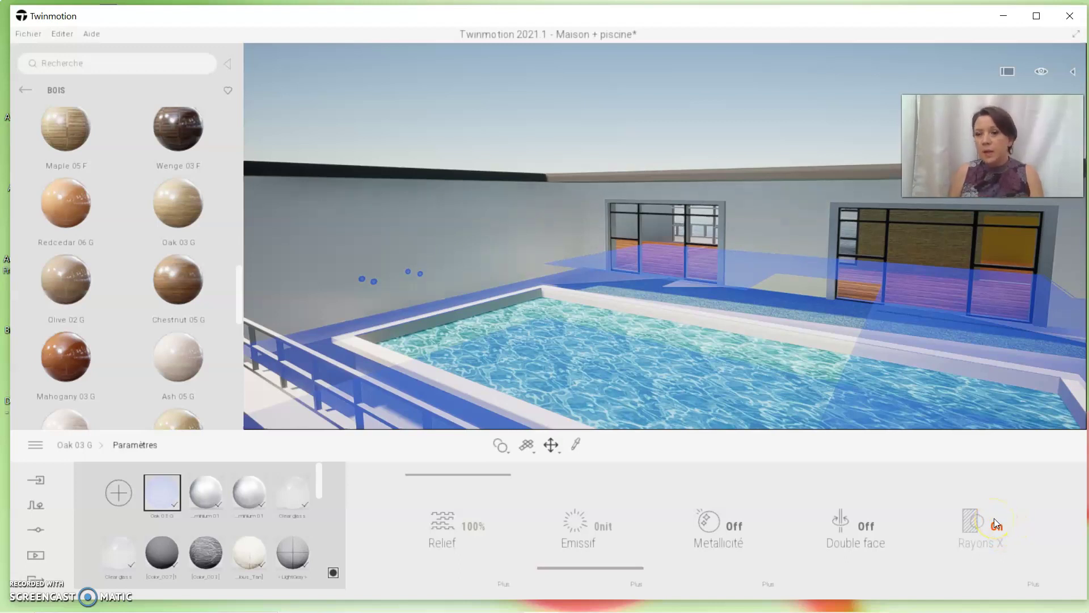
{"action": "left_click", "coordinate": [995, 521]}
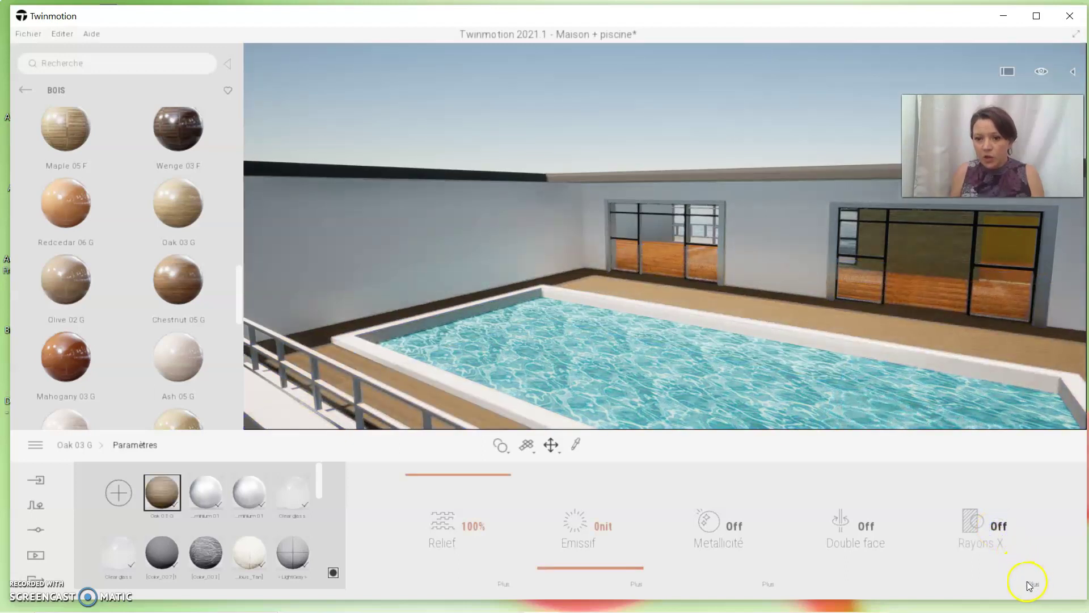
Step: Open the Métallicité texture settings, then return to the main Oak 03 G settings
{"action": "left_click", "coordinate": [772, 583]}
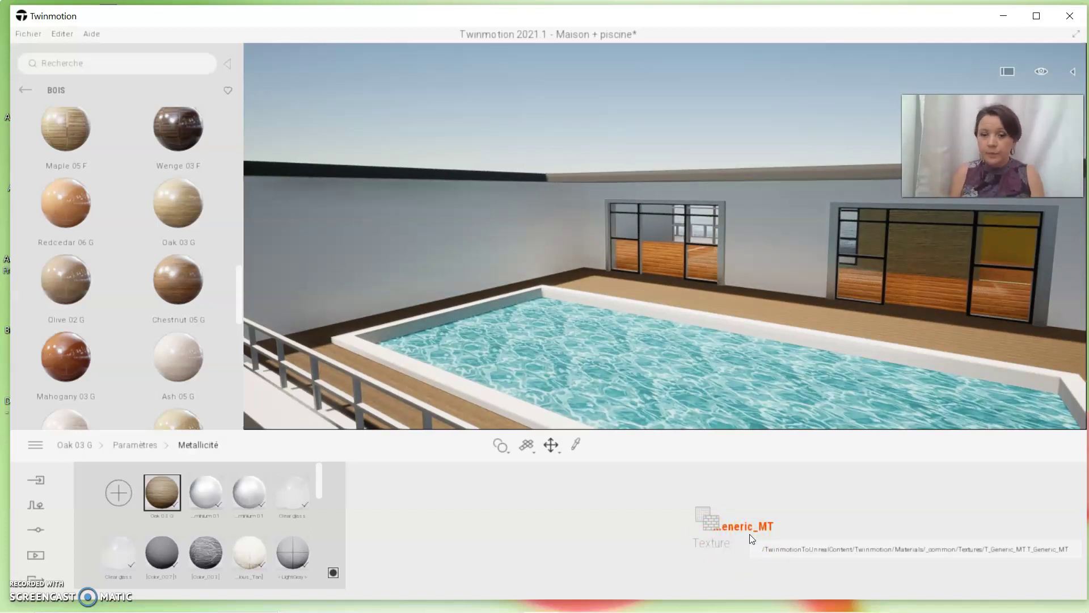
{"action": "left_click", "coordinate": [143, 449]}
{"action": "left_click", "coordinate": [85, 446]}
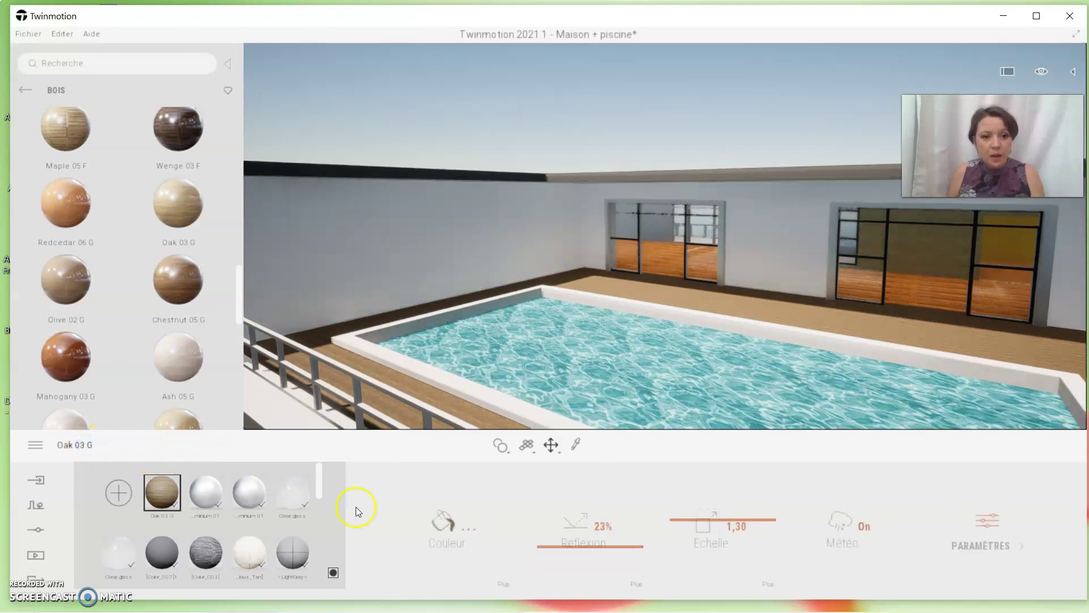
Step: Close Oak 03 G's context menu unused, then pipette the wall's Color_000 material
{"action": "right_click", "coordinate": [162, 495]}
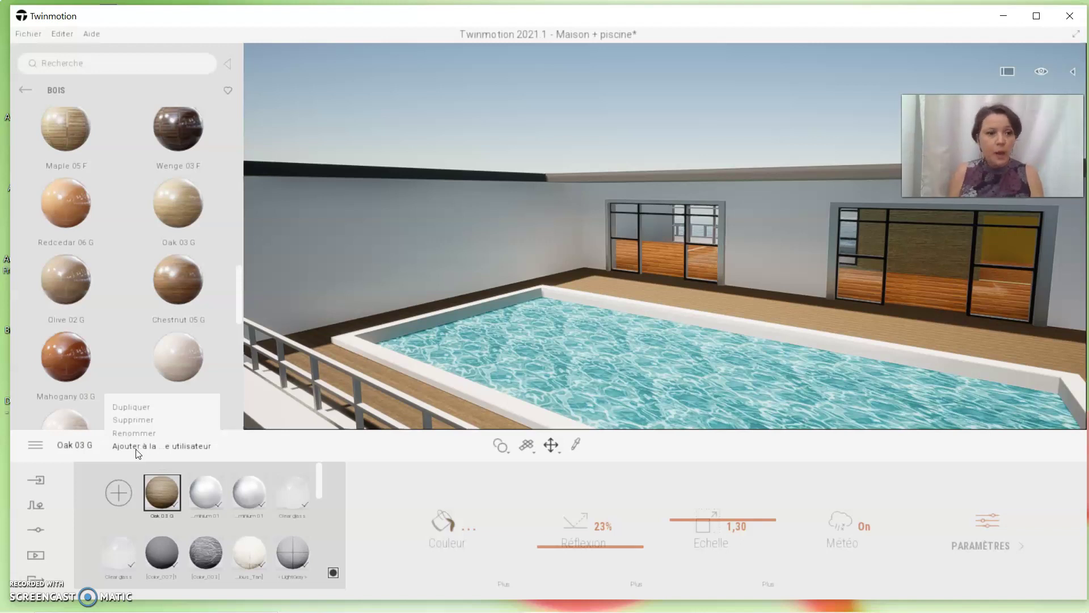
{"action": "left_click", "coordinate": [156, 434]}
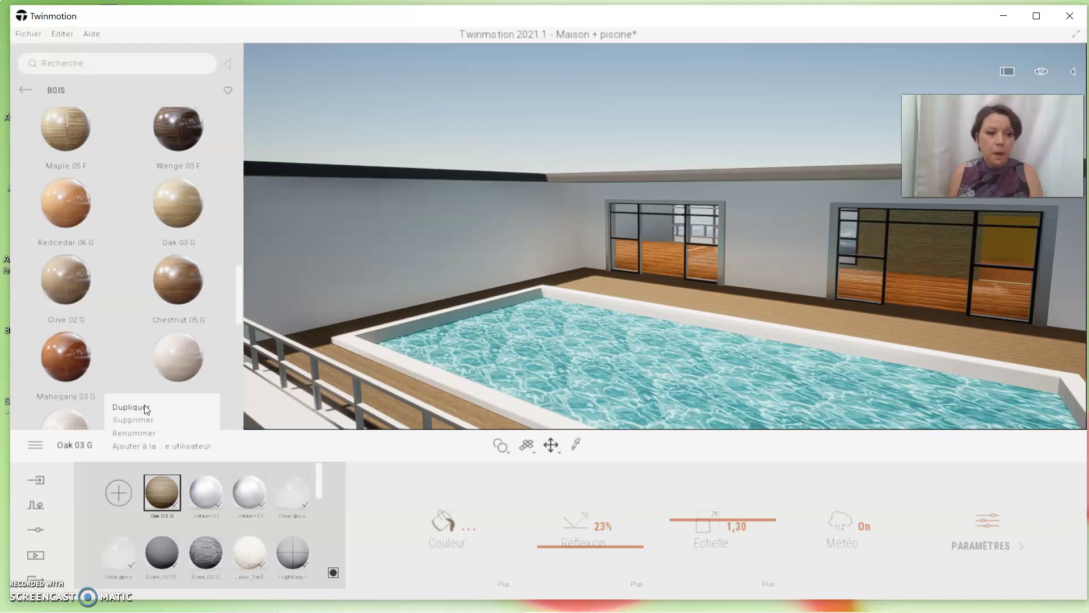
{"action": "left_click", "coordinate": [140, 461]}
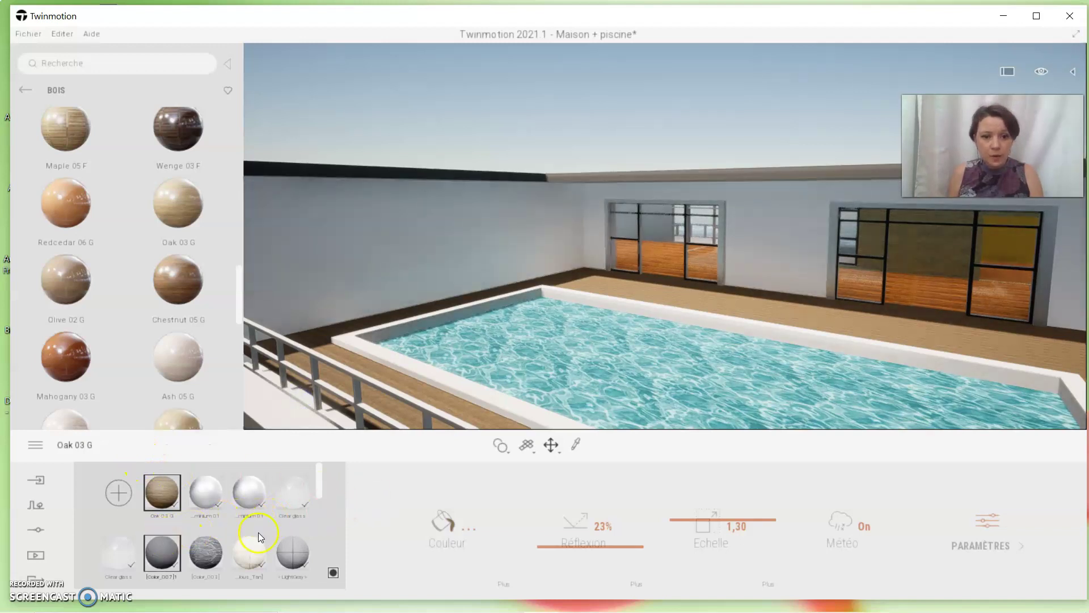
{"action": "left_click", "coordinate": [577, 446]}
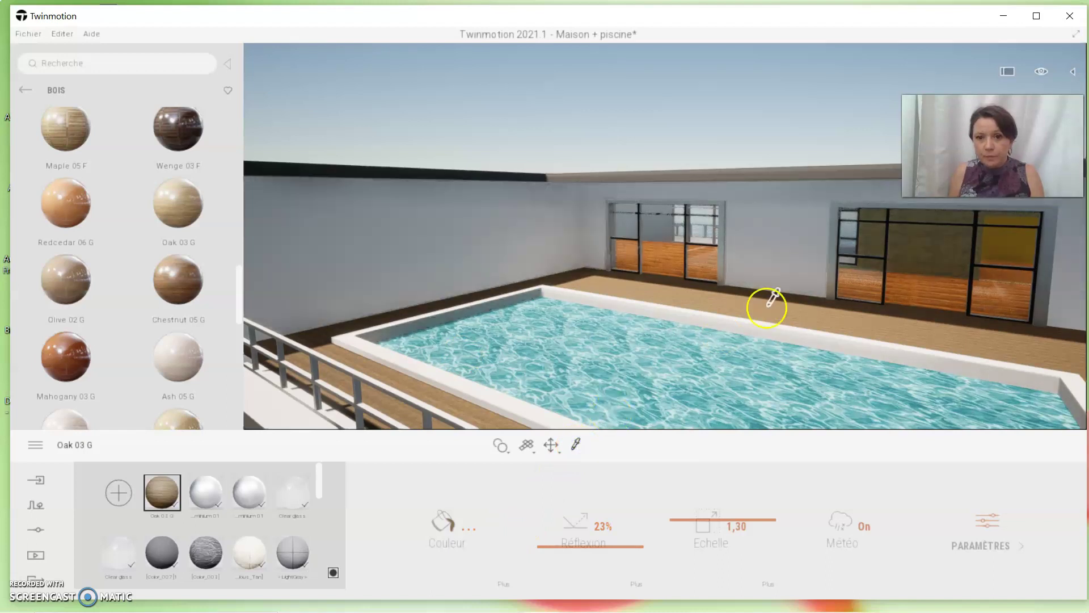
{"action": "left_click", "coordinate": [779, 268]}
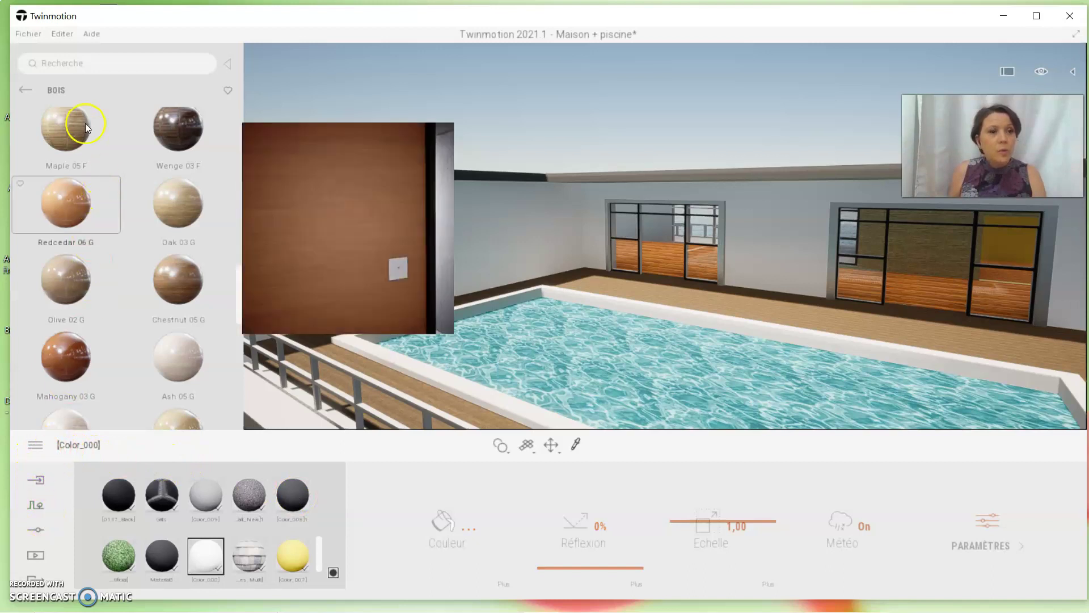
Step: Browse the Pierre stone materials: Stone 04, Stone wall 1–3, Slate 01 and Beige limestone
{"action": "left_click", "coordinate": [24, 93]}
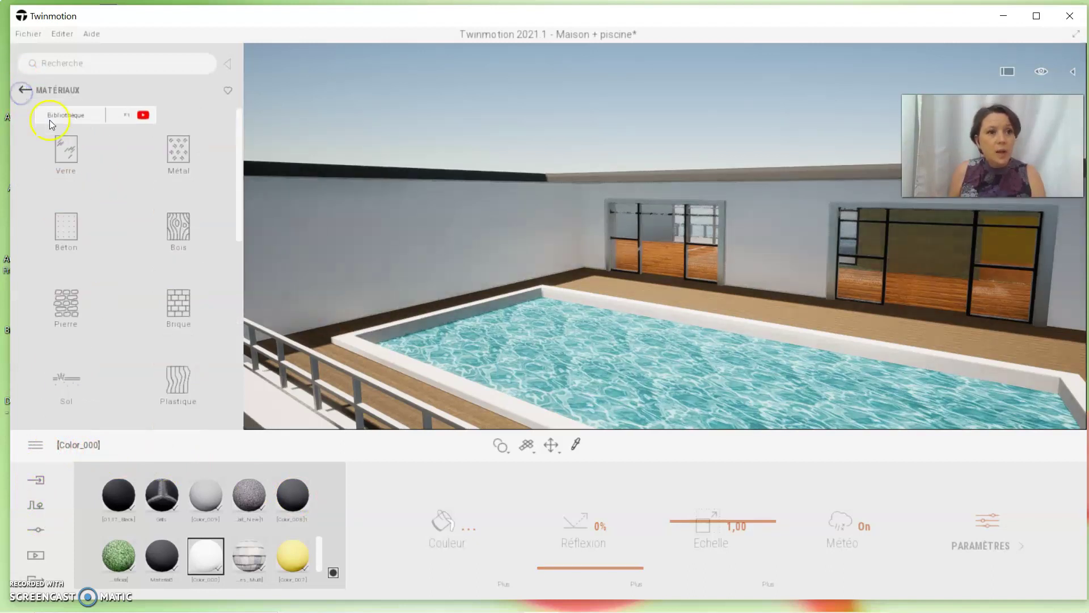
{"action": "left_click", "coordinate": [59, 313]}
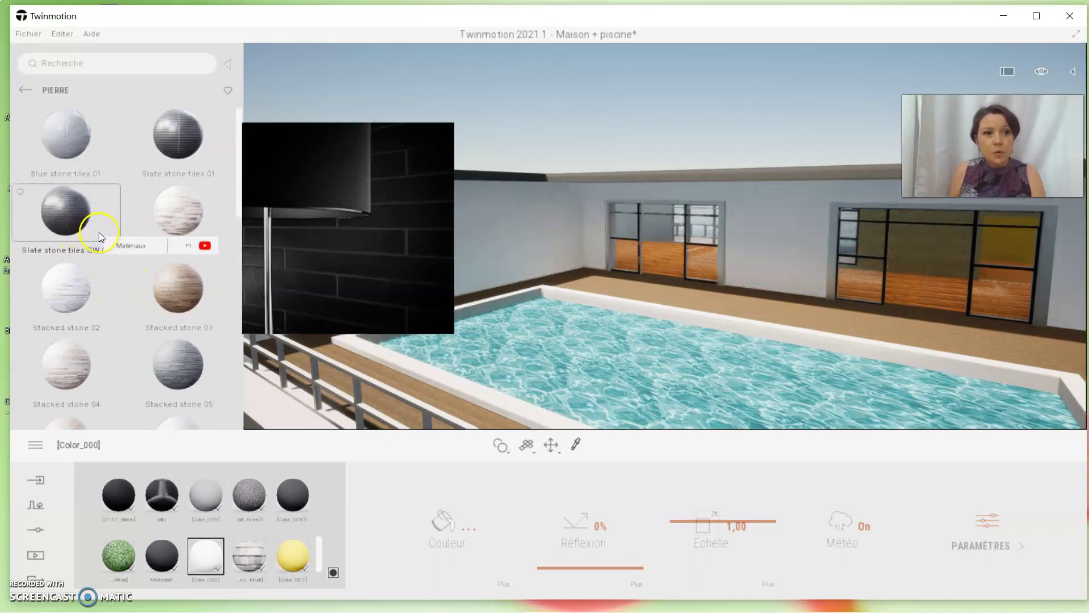
{"action": "scroll", "coordinate": [102, 247], "scroll_direction": "down", "scroll_amount": 2}
{"action": "scroll", "coordinate": [103, 259], "scroll_direction": "down", "scroll_amount": 2}
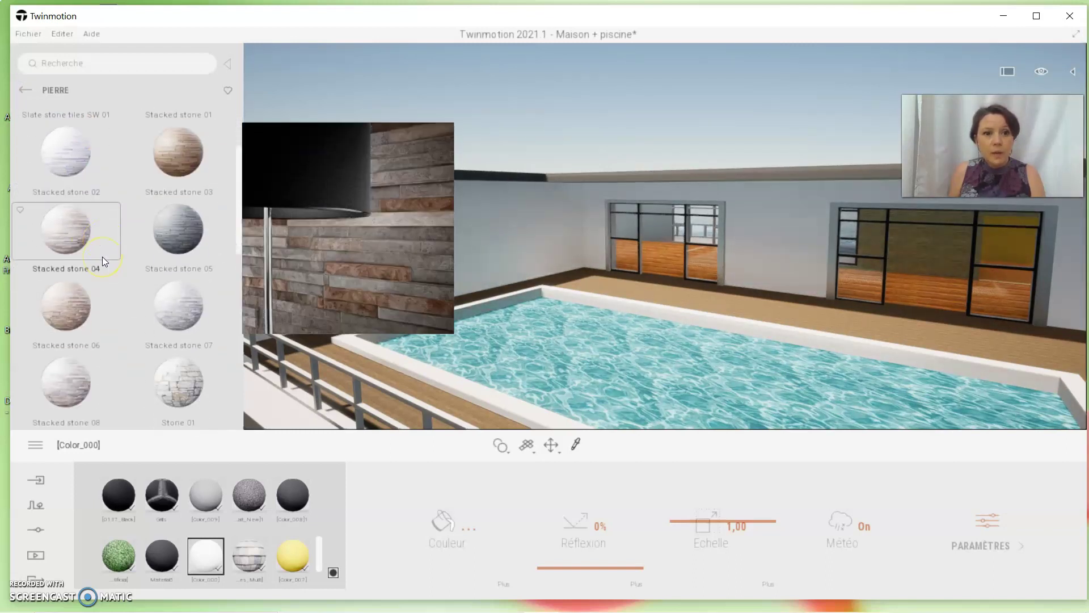
{"action": "scroll", "coordinate": [103, 260], "scroll_direction": "down", "scroll_amount": 2}
{"action": "scroll", "coordinate": [104, 259], "scroll_direction": "down", "scroll_amount": 1}
{"action": "scroll", "coordinate": [102, 256], "scroll_direction": "down", "scroll_amount": 1}
{"action": "scroll", "coordinate": [103, 256], "scroll_direction": "down", "scroll_amount": 2}
{"action": "scroll", "coordinate": [103, 257], "scroll_direction": "down", "scroll_amount": 2}
{"action": "scroll", "coordinate": [102, 256], "scroll_direction": "down", "scroll_amount": 1}
{"action": "scroll", "coordinate": [102, 257], "scroll_direction": "down", "scroll_amount": 1}
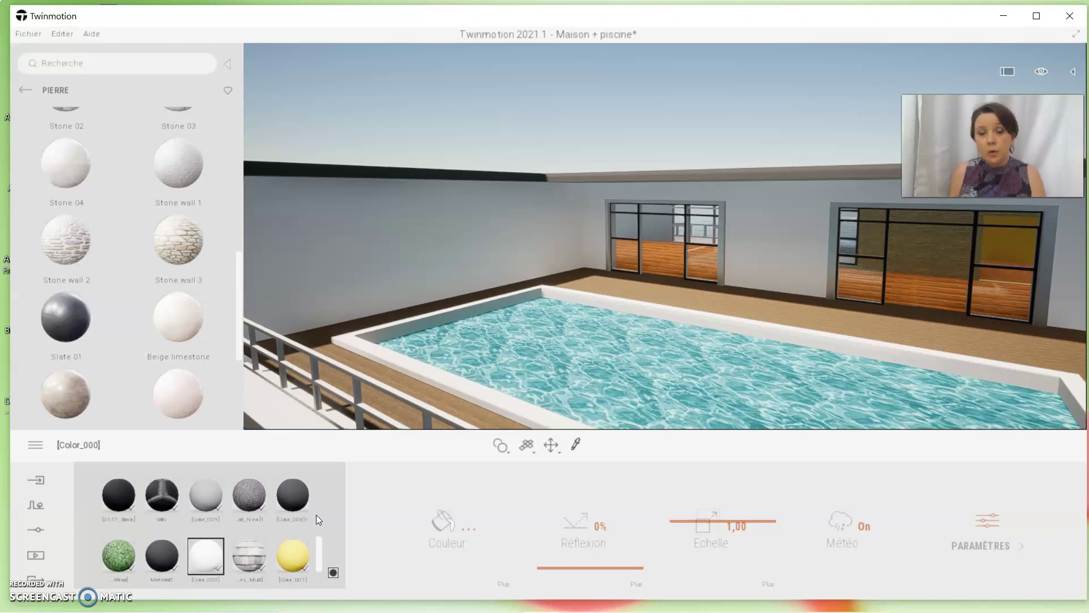
{"action": "mouse_move", "coordinate": [178, 242]}
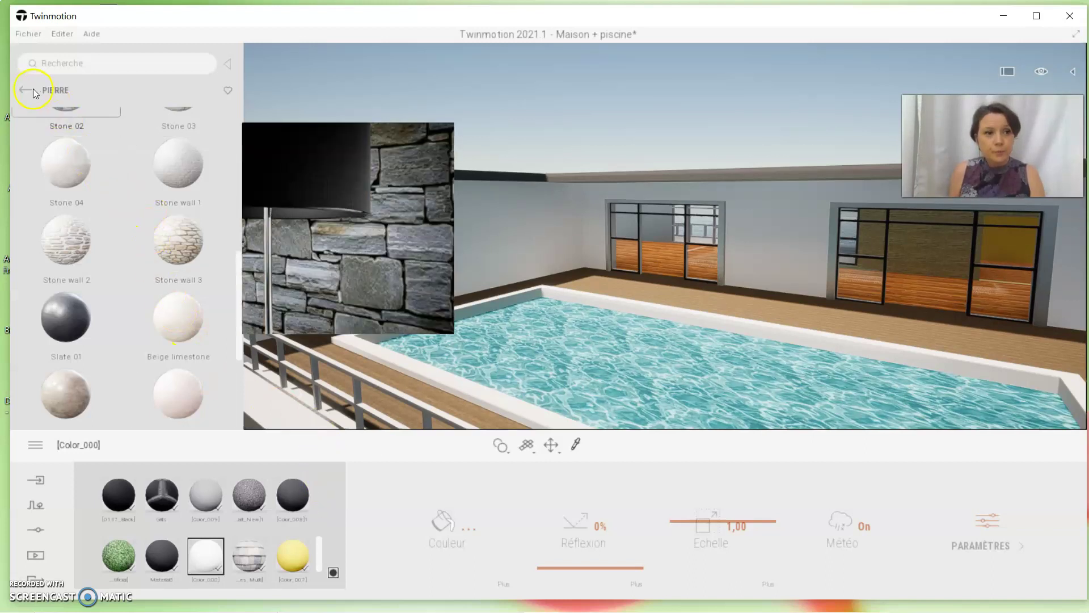
Step: Browse the Brique brick materials and return to the category grid
{"action": "left_click", "coordinate": [23, 89]}
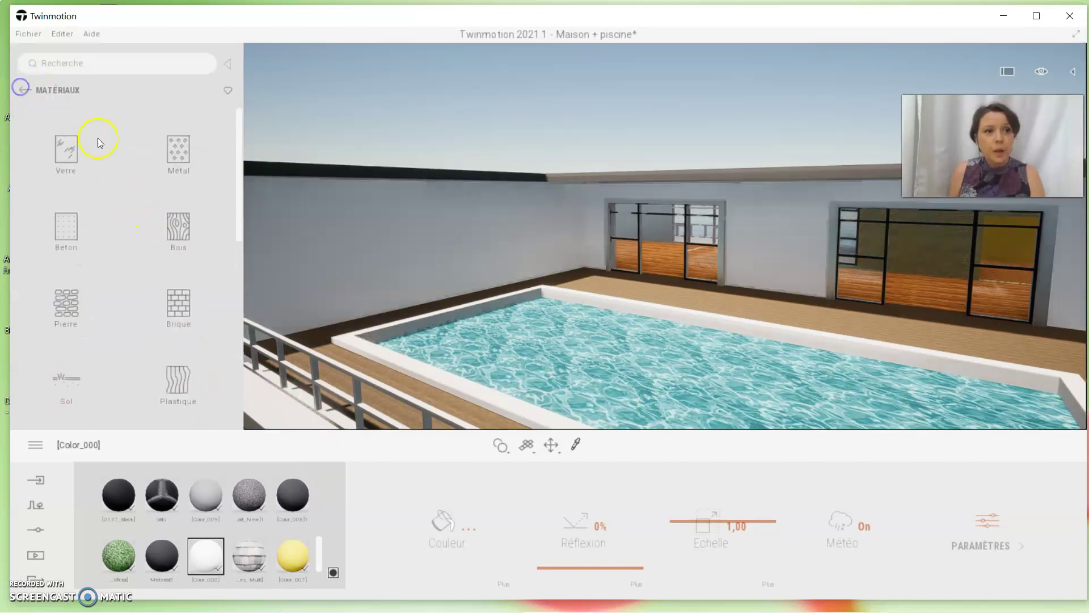
{"action": "left_click", "coordinate": [180, 306]}
{"action": "mouse_move", "coordinate": [178, 365]}
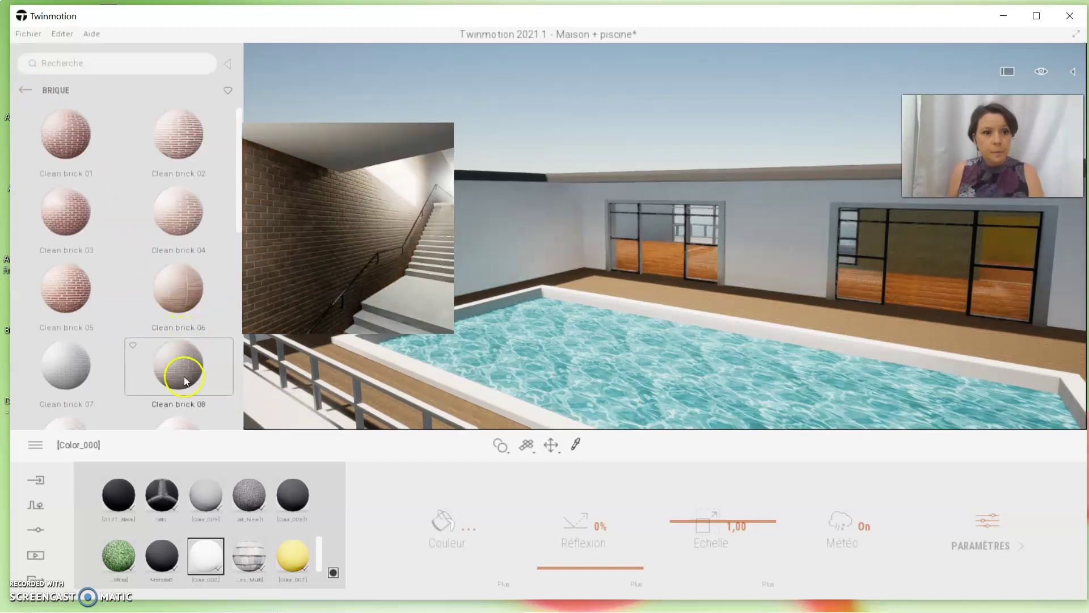
{"action": "scroll", "coordinate": [181, 377], "scroll_direction": "down", "scroll_amount": 1}
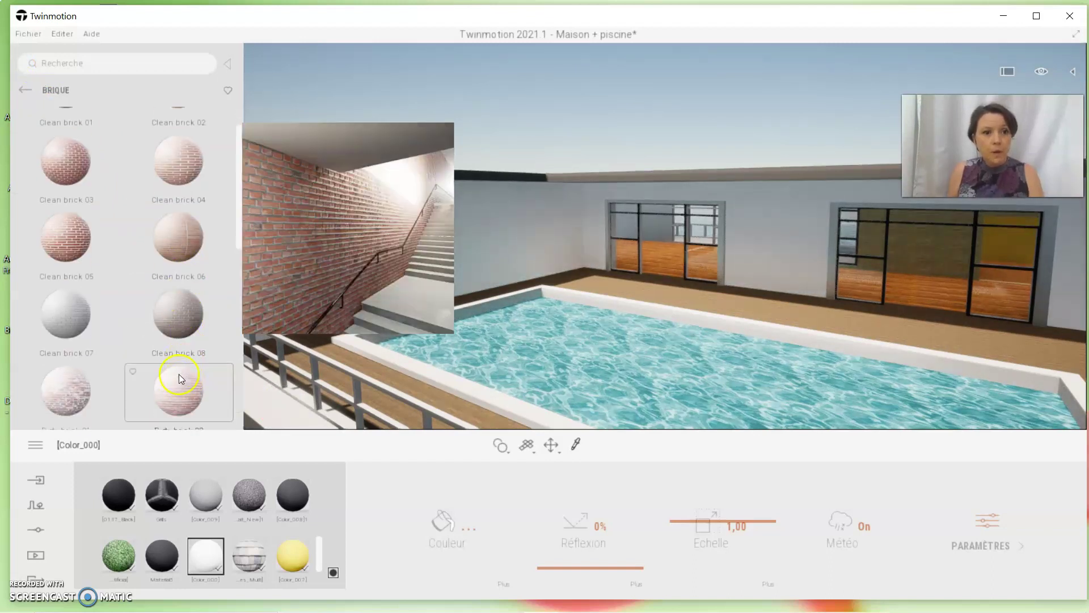
{"action": "left_click", "coordinate": [25, 89]}
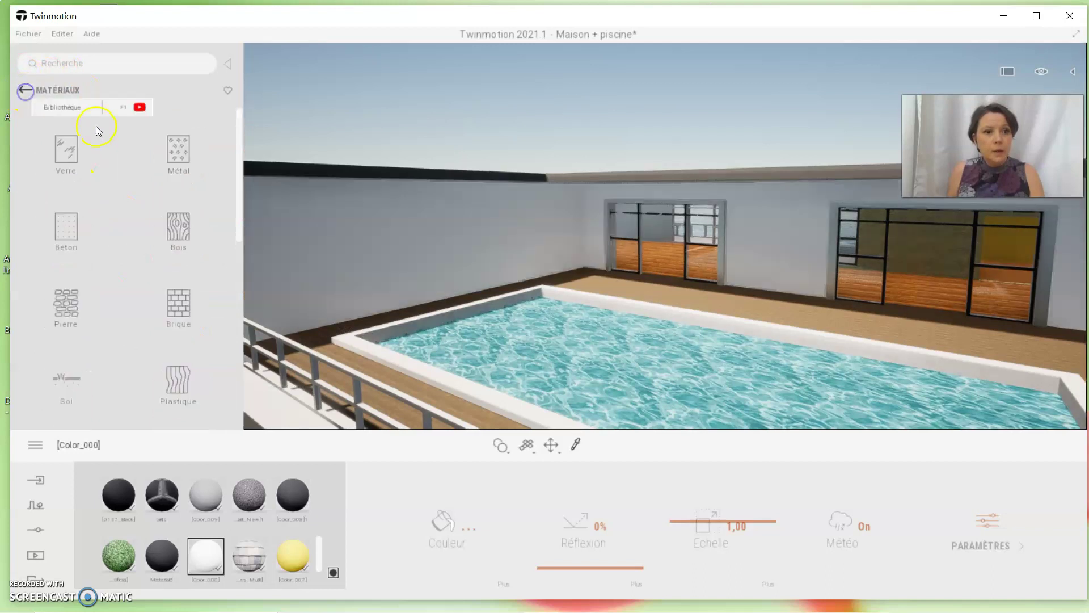
Step: Scroll through the Plastique plastic materials, then return to the Matériaux category grid
{"action": "left_click", "coordinate": [173, 389]}
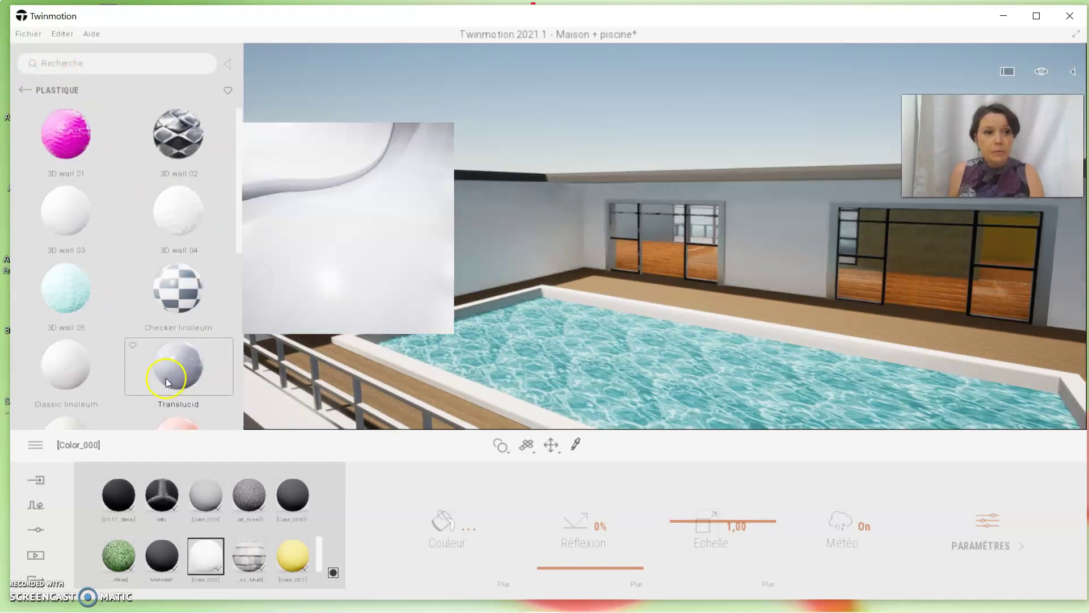
{"action": "scroll", "coordinate": [165, 378], "scroll_direction": "down", "scroll_amount": 1}
{"action": "scroll", "coordinate": [166, 378], "scroll_direction": "down", "scroll_amount": 1}
{"action": "scroll", "coordinate": [166, 378], "scroll_direction": "down", "scroll_amount": 1}
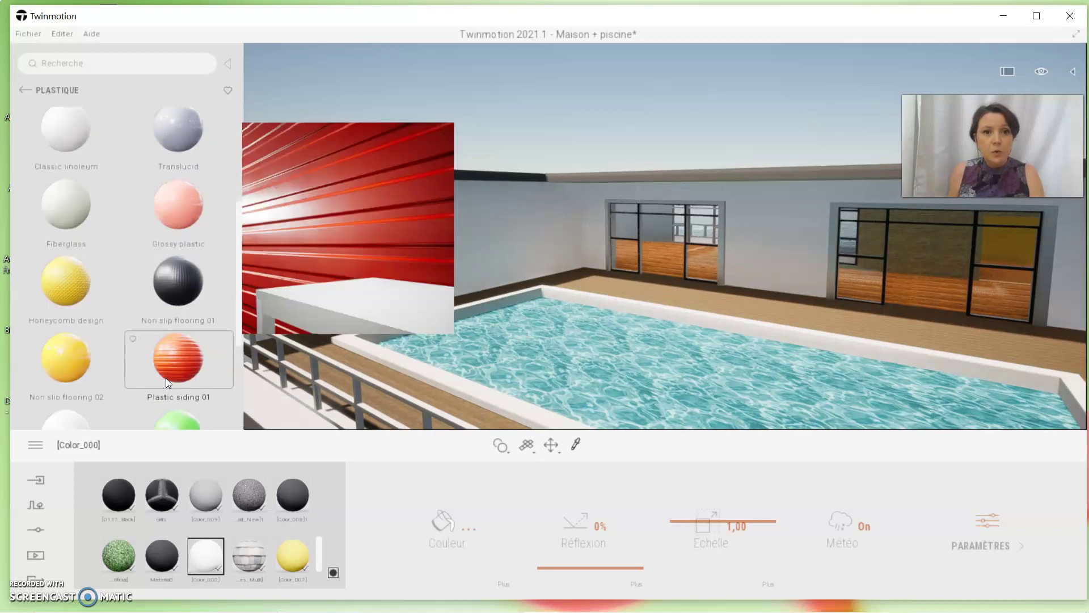
{"action": "scroll", "coordinate": [165, 379], "scroll_direction": "down", "scroll_amount": 1}
{"action": "scroll", "coordinate": [166, 378], "scroll_direction": "down", "scroll_amount": 1}
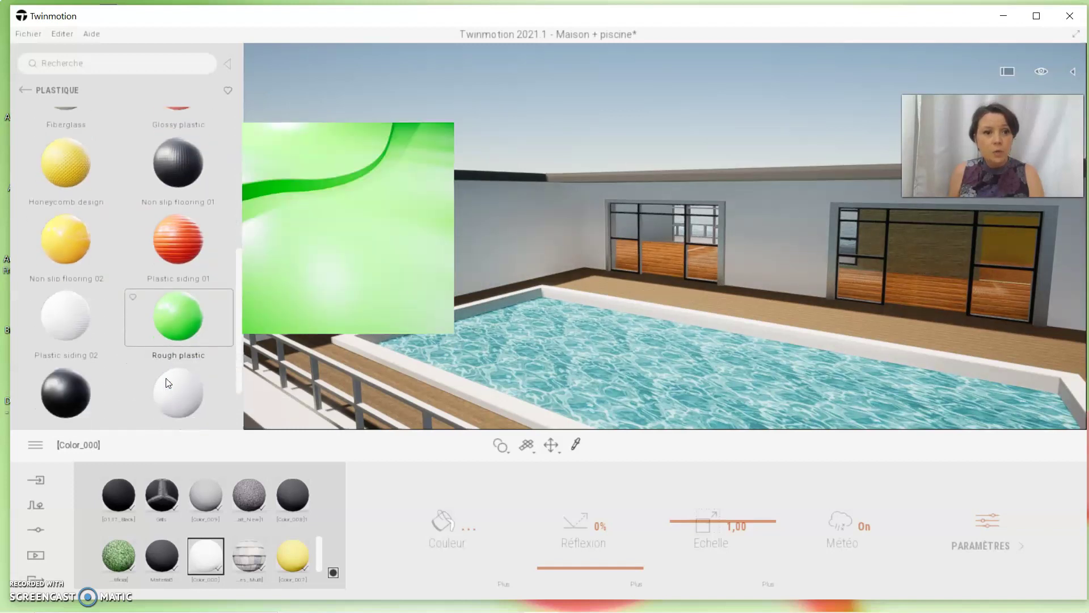
{"action": "scroll", "coordinate": [167, 377], "scroll_direction": "down", "scroll_amount": 1}
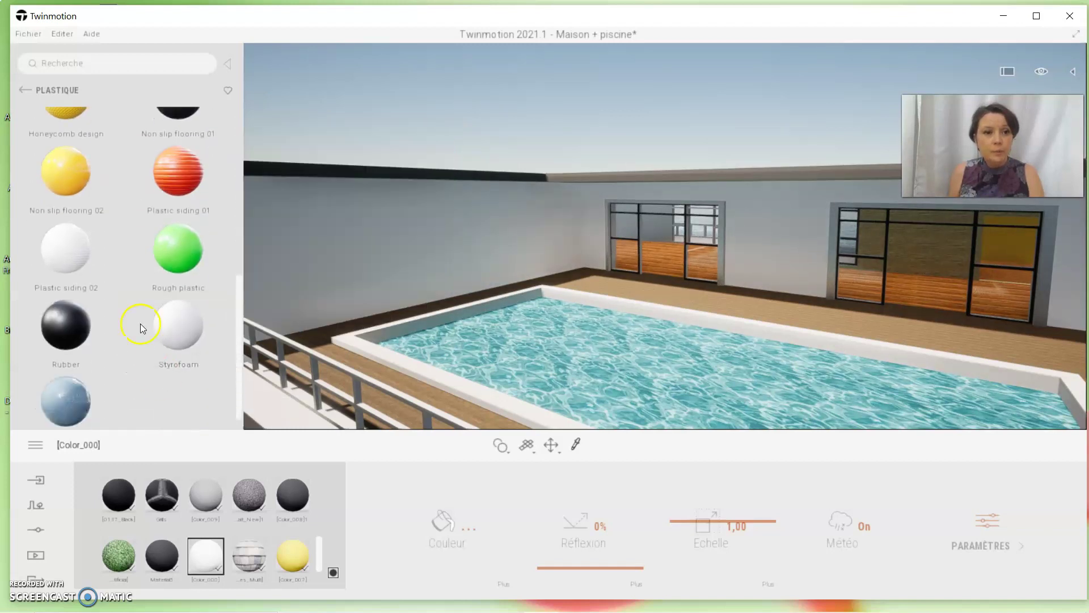
{"action": "left_click", "coordinate": [22, 89]}
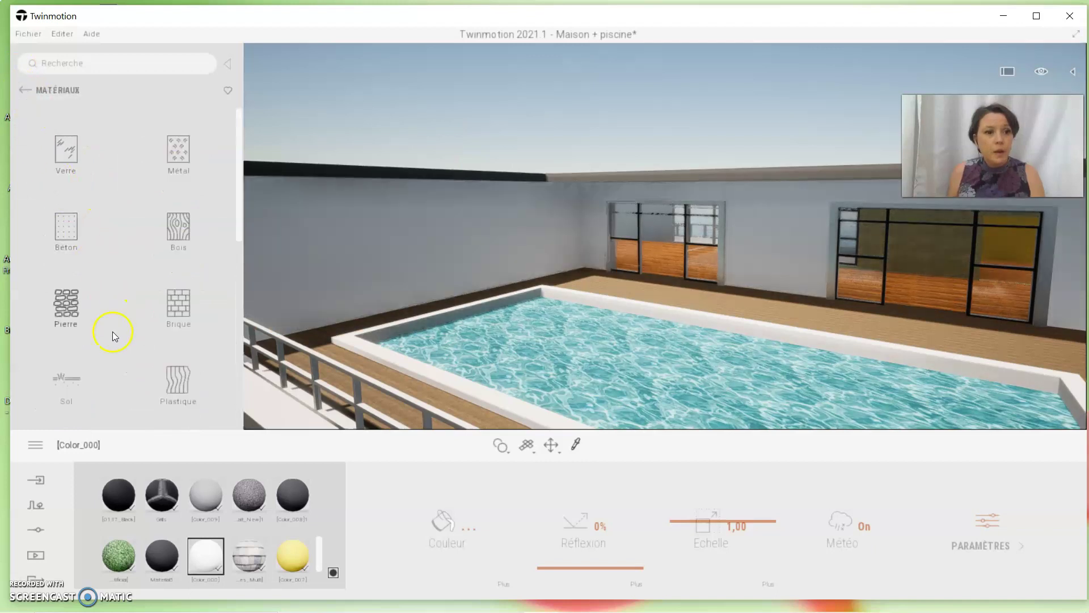
{"action": "scroll", "coordinate": [111, 333], "scroll_direction": "down", "scroll_amount": 1}
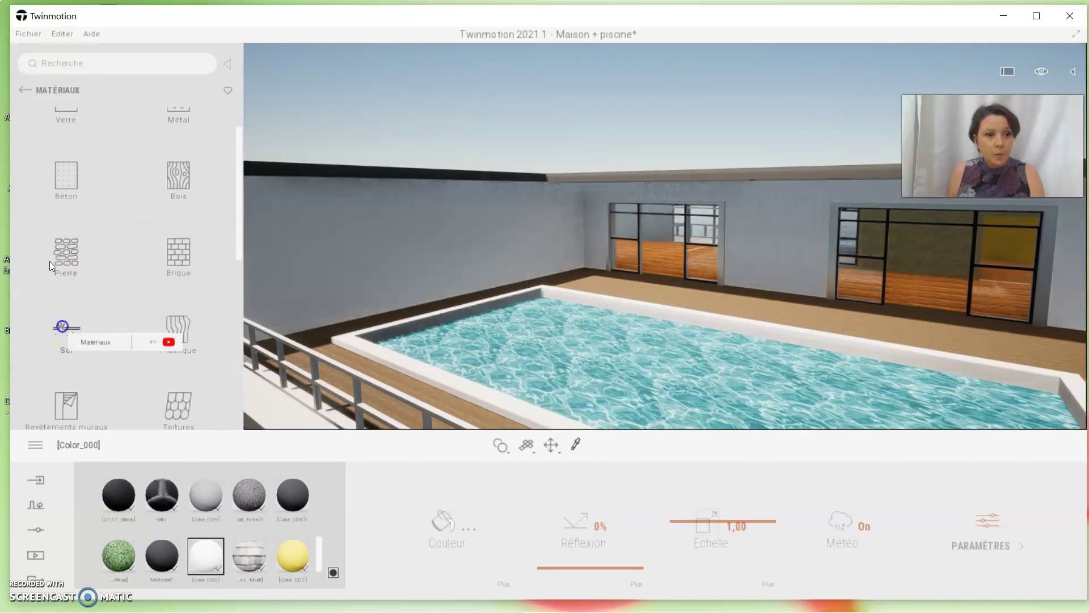
Step: In the Sol floor category, browse the Construit paving materials
{"action": "left_click", "coordinate": [61, 326]}
{"action": "left_click", "coordinate": [68, 154]}
{"action": "mouse_move", "coordinate": [67, 290]}
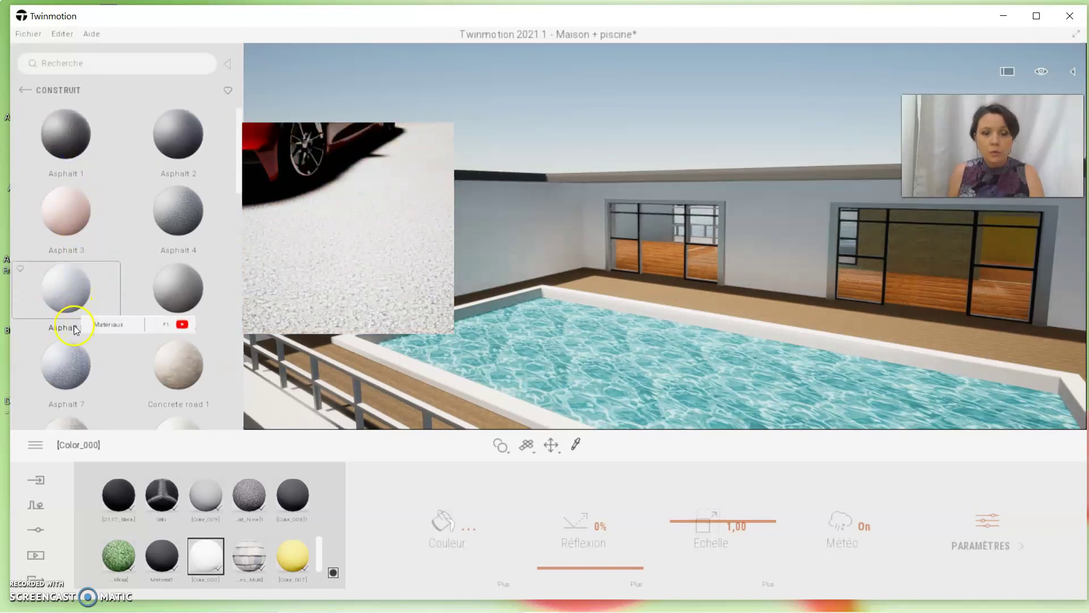
{"action": "scroll", "coordinate": [74, 334], "scroll_direction": "down", "scroll_amount": 3}
{"action": "scroll", "coordinate": [75, 334], "scroll_direction": "down", "scroll_amount": 1}
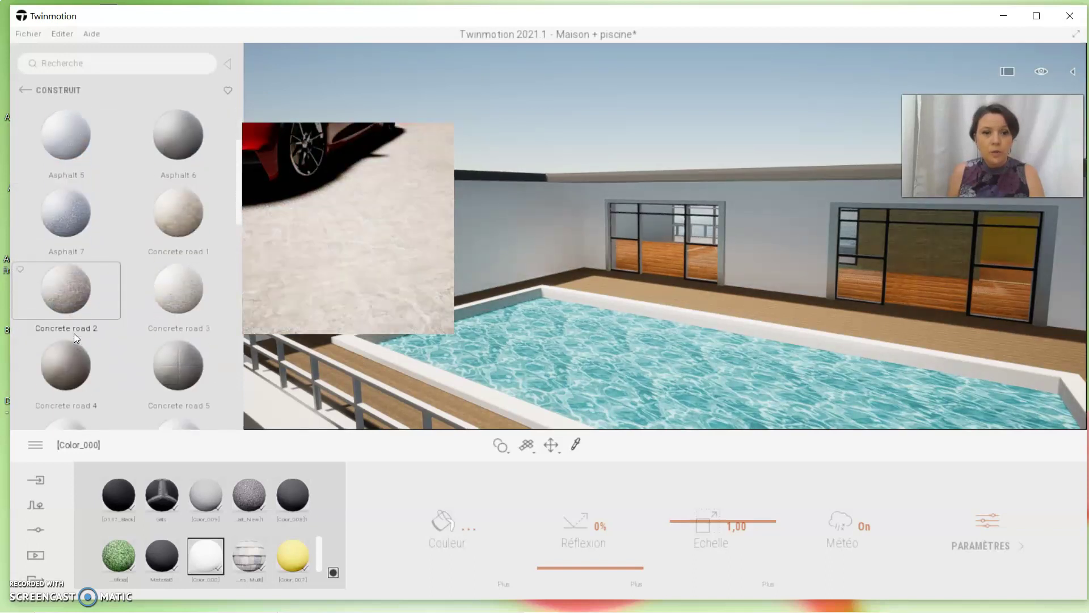
{"action": "scroll", "coordinate": [74, 334], "scroll_direction": "down", "scroll_amount": 2}
{"action": "scroll", "coordinate": [73, 333], "scroll_direction": "down", "scroll_amount": 1}
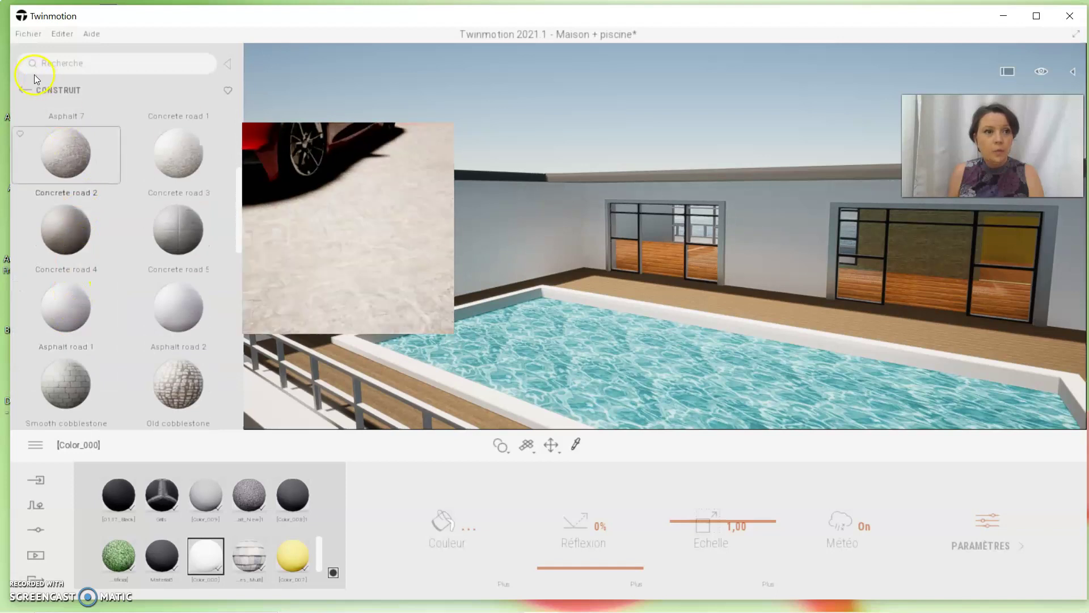
{"action": "left_click", "coordinate": [24, 90]}
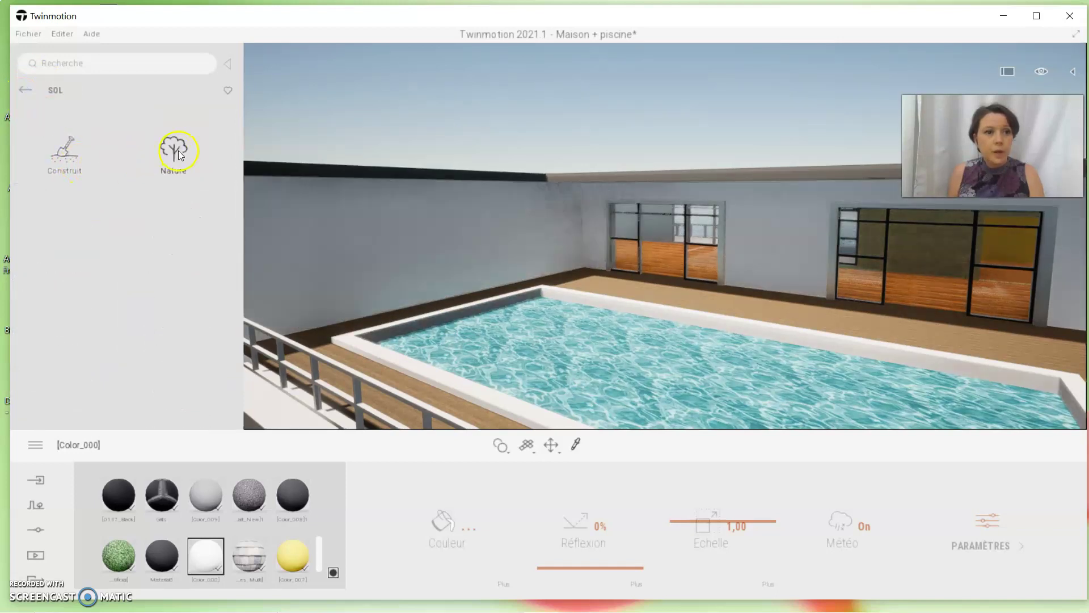
Step: View the Nature ground materials, then return to the top-level Matériaux categories
{"action": "left_click", "coordinate": [175, 150]}
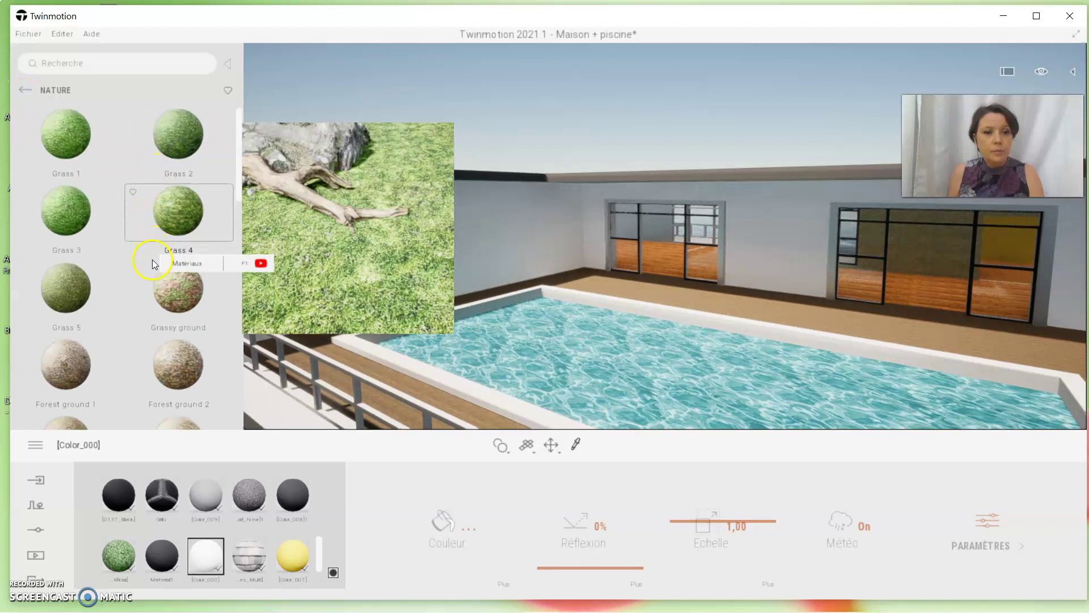
{"action": "left_click", "coordinate": [25, 90]}
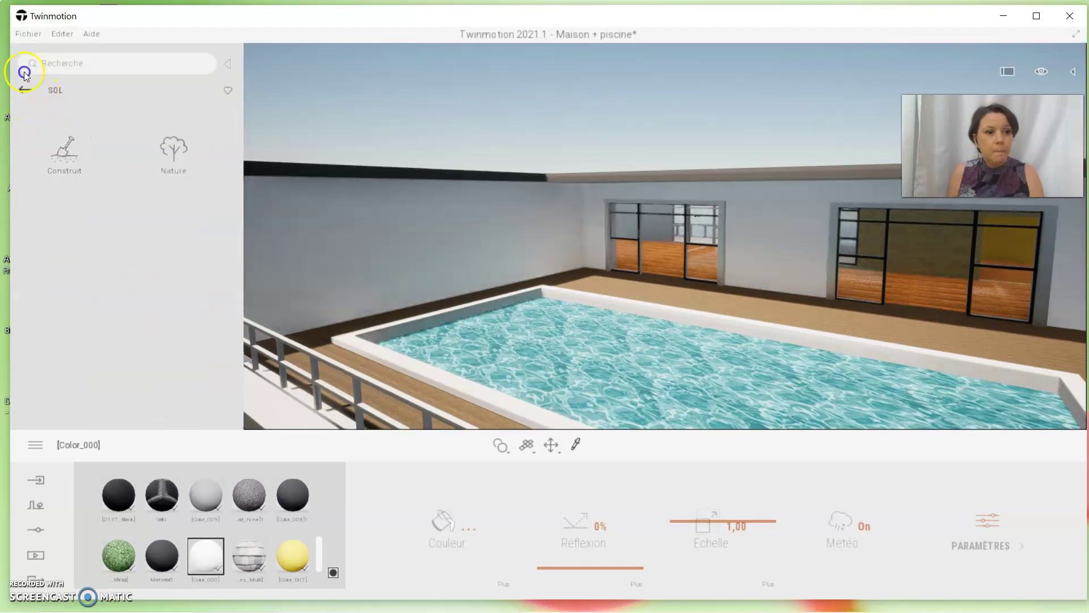
{"action": "left_click", "coordinate": [25, 90]}
{"action": "scroll", "coordinate": [132, 235], "scroll_direction": "down", "scroll_amount": 2}
{"action": "scroll", "coordinate": [131, 234], "scroll_direction": "down", "scroll_amount": 1}
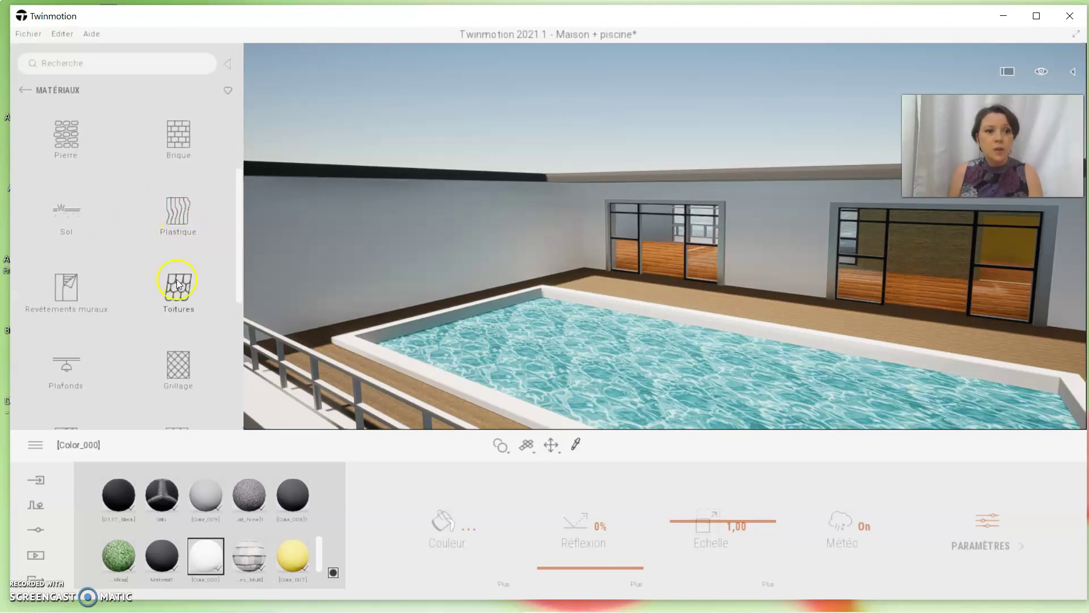
Step: Browse the Revêtements muraux wall coverings, then return to the Matériaux categories
{"action": "left_click", "coordinate": [66, 292]}
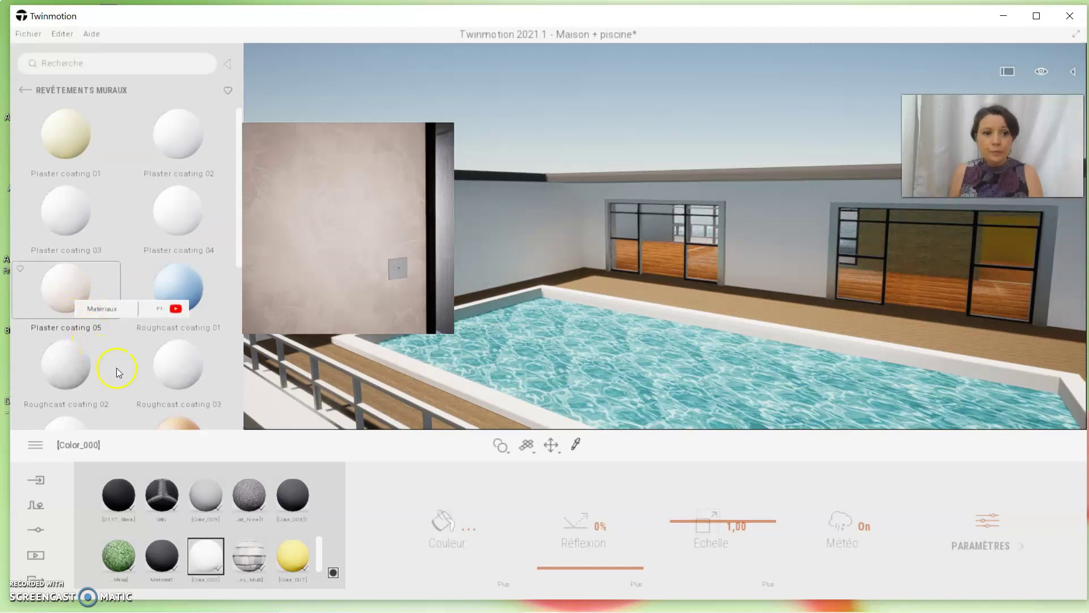
{"action": "scroll", "coordinate": [96, 352], "scroll_direction": "down", "scroll_amount": 5}
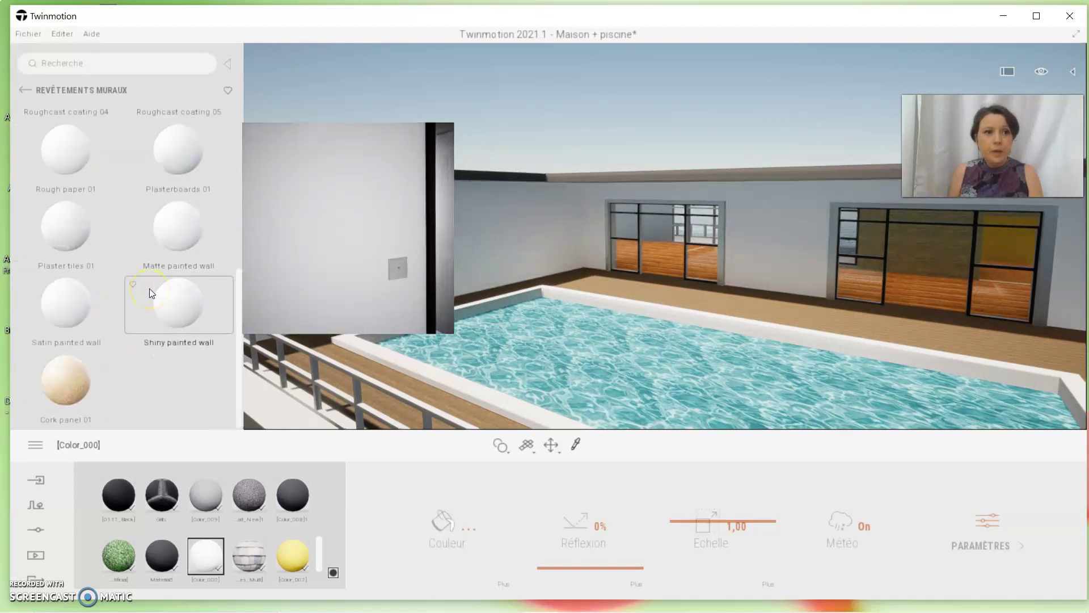
{"action": "left_click", "coordinate": [23, 88]}
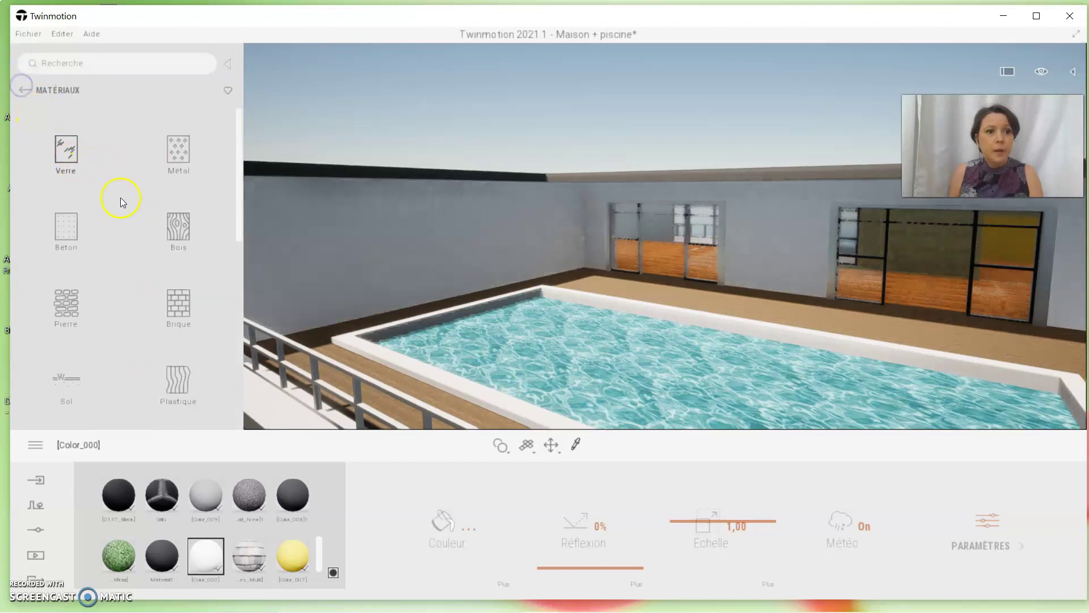
{"action": "scroll", "coordinate": [187, 361], "scroll_direction": "down", "scroll_amount": 2}
{"action": "scroll", "coordinate": [187, 360], "scroll_direction": "down", "scroll_amount": 2}
Step: Scroll through the Toitures materials, Roof covering 01 to 26
{"action": "left_click", "coordinate": [183, 298]}
{"action": "mouse_move", "coordinate": [179, 366]}
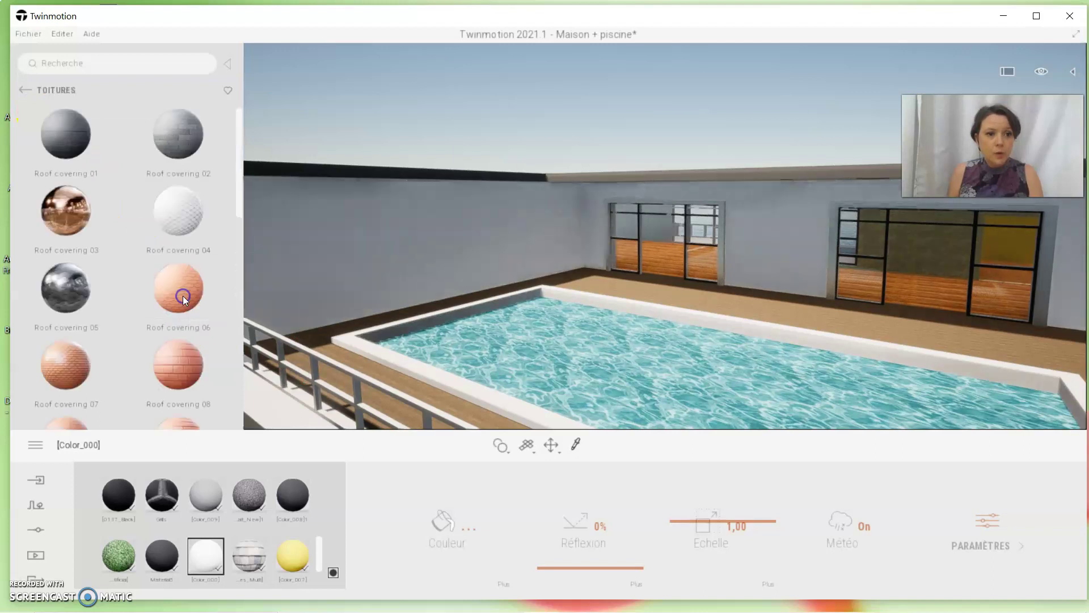
{"action": "scroll", "coordinate": [184, 295], "scroll_direction": "down", "scroll_amount": 3}
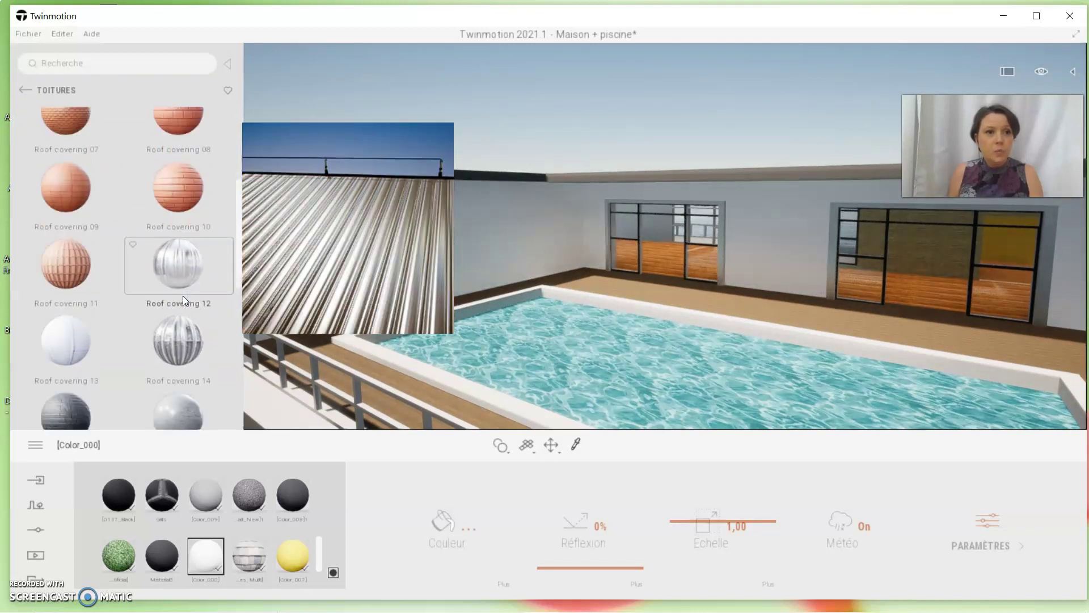
{"action": "scroll", "coordinate": [181, 280], "scroll_direction": "down", "scroll_amount": 1}
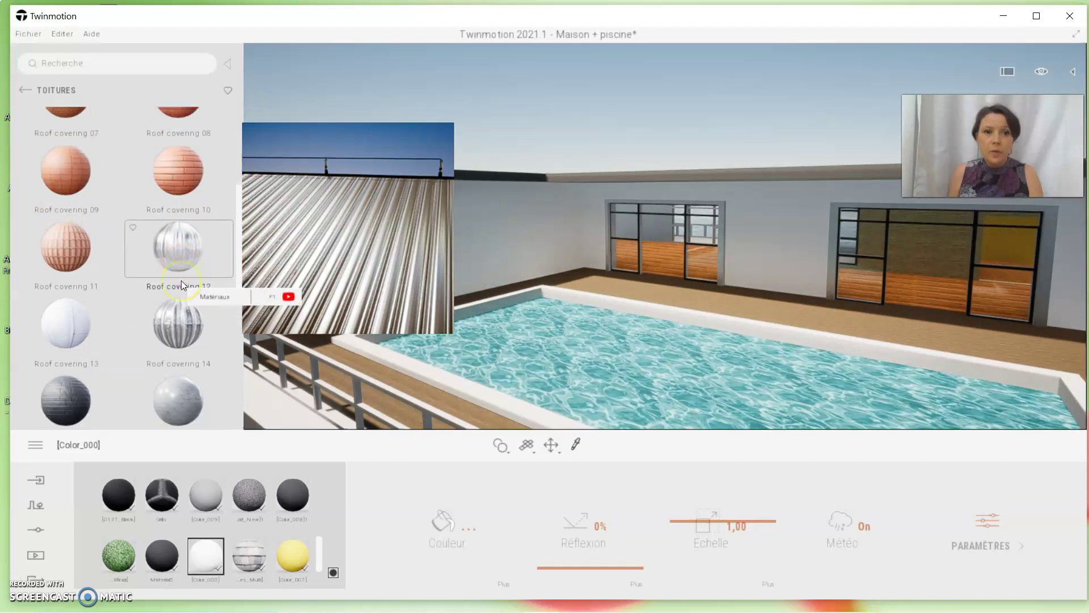
{"action": "scroll", "coordinate": [181, 280], "scroll_direction": "down", "scroll_amount": 1}
{"action": "scroll", "coordinate": [182, 280], "scroll_direction": "down", "scroll_amount": 1}
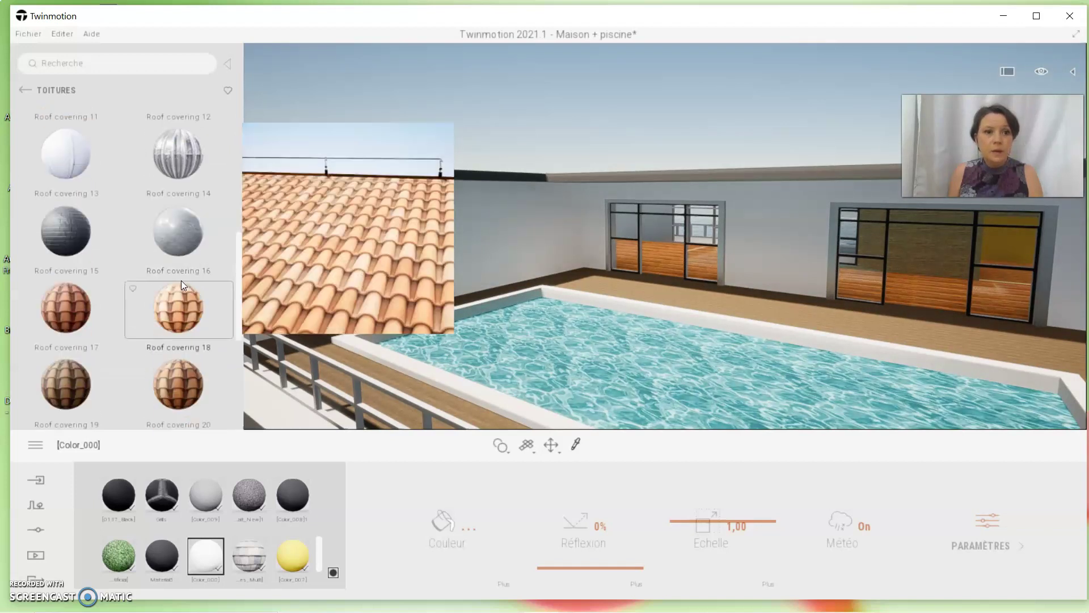
{"action": "scroll", "coordinate": [181, 281], "scroll_direction": "down", "scroll_amount": 1}
{"action": "scroll", "coordinate": [181, 281], "scroll_direction": "down", "scroll_amount": 1}
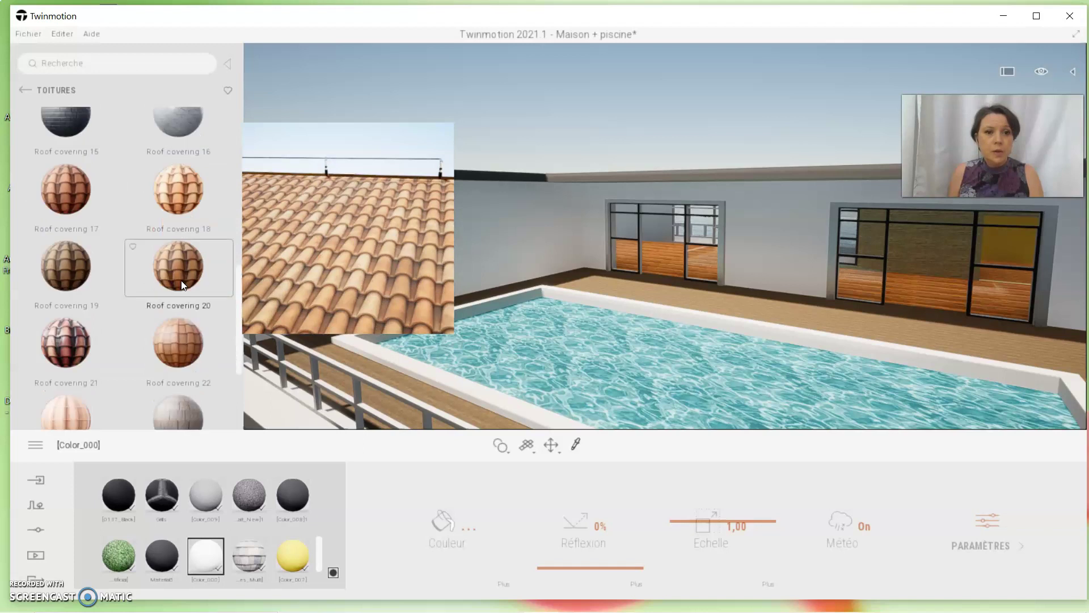
{"action": "scroll", "coordinate": [182, 280], "scroll_direction": "down", "scroll_amount": 1}
{"action": "scroll", "coordinate": [181, 284], "scroll_direction": "down", "scroll_amount": 1}
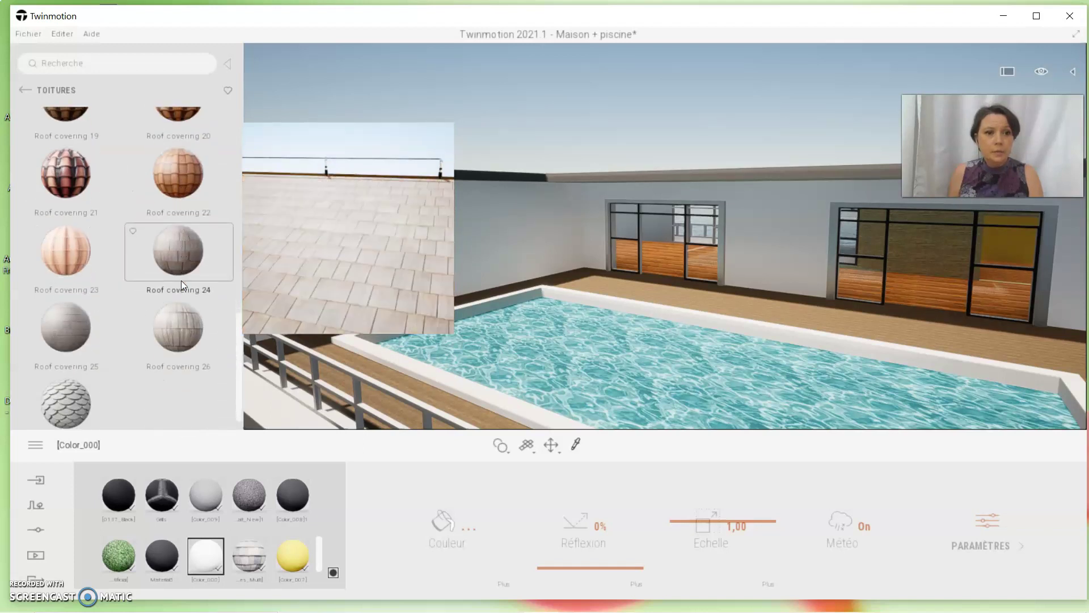
Step: Return to Matériaux and scroll down the category list
{"action": "left_click", "coordinate": [27, 90]}
{"action": "scroll", "coordinate": [153, 256], "scroll_direction": "down", "scroll_amount": 1}
{"action": "scroll", "coordinate": [153, 257], "scroll_direction": "down", "scroll_amount": 1}
{"action": "scroll", "coordinate": [154, 256], "scroll_direction": "down", "scroll_amount": 1}
{"action": "scroll", "coordinate": [154, 256], "scroll_direction": "down", "scroll_amount": 1}
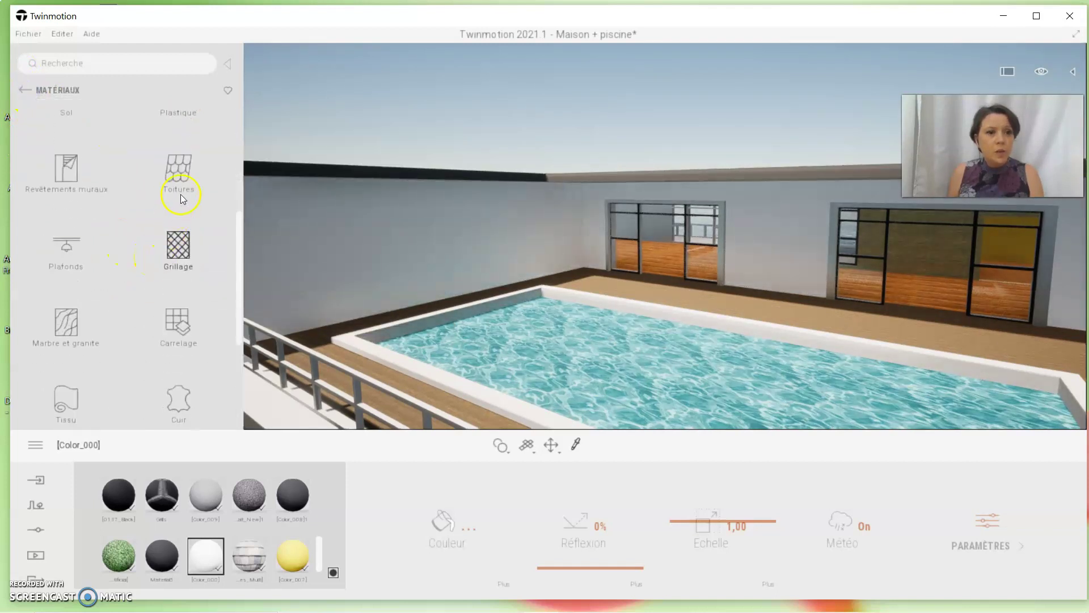
{"action": "scroll", "coordinate": [165, 261], "scroll_direction": "down", "scroll_amount": 1}
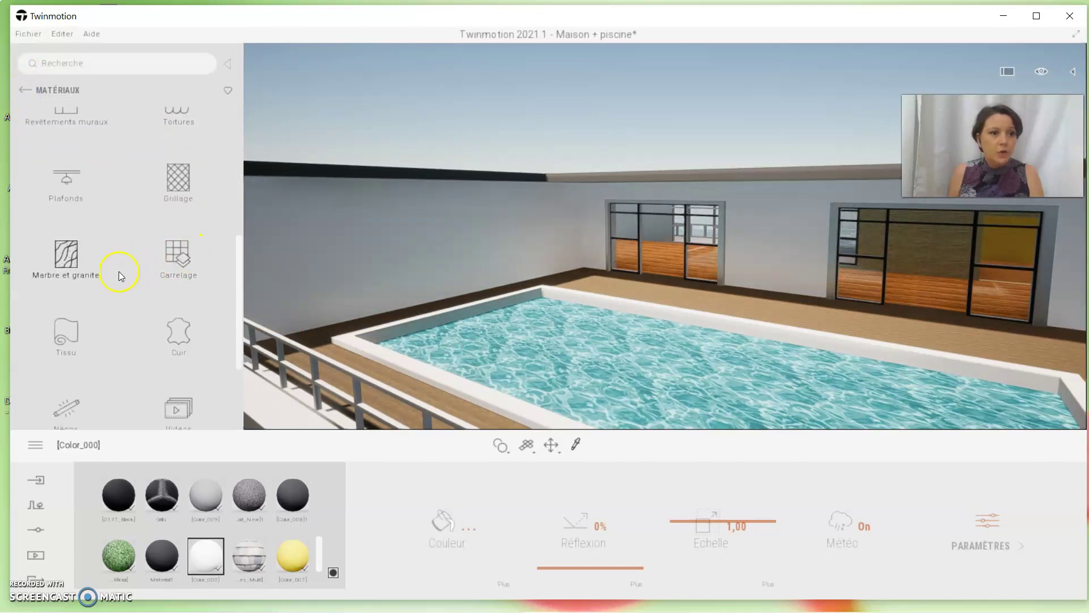
{"action": "scroll", "coordinate": [118, 272], "scroll_direction": "down", "scroll_amount": 1}
{"action": "scroll", "coordinate": [119, 275], "scroll_direction": "down", "scroll_amount": 1}
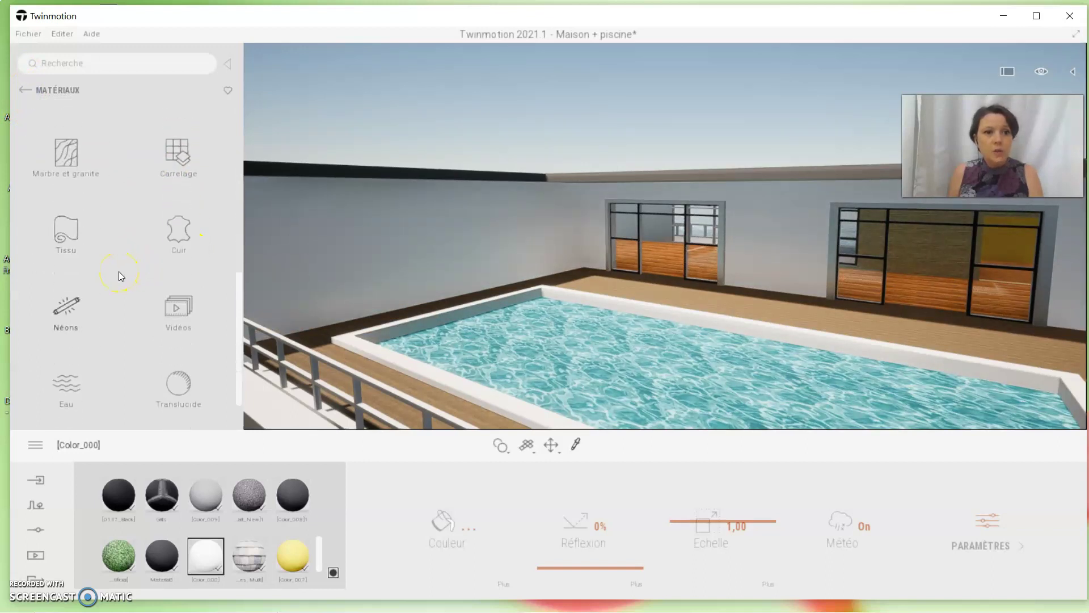
{"action": "scroll", "coordinate": [136, 305], "scroll_direction": "down", "scroll_amount": 1}
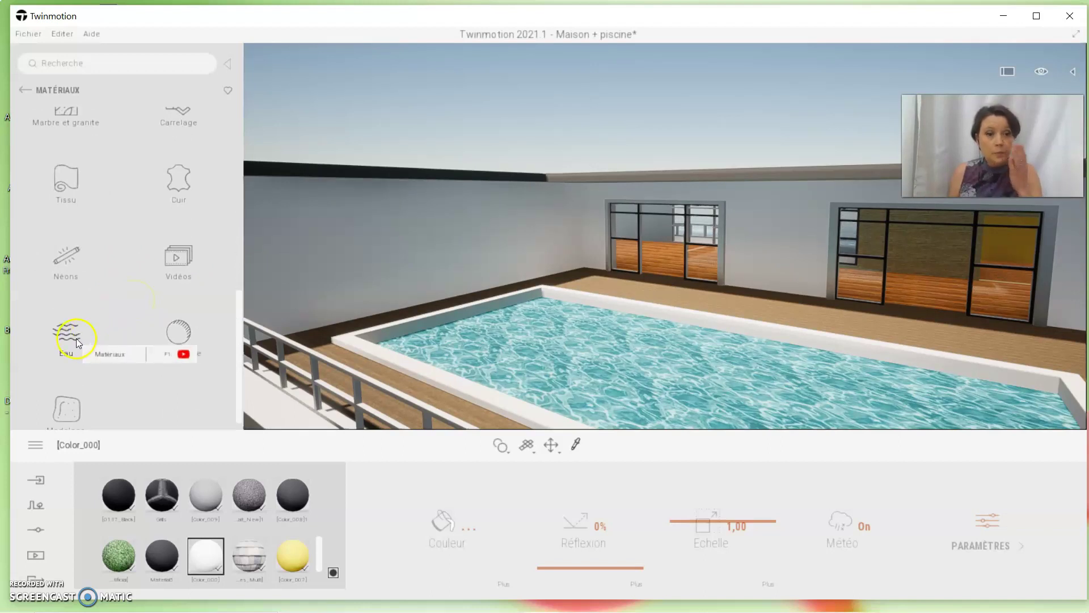
Step: Browse the Translucide materials, White styrofoam to Ice 1–3 and Blobs, then go back
{"action": "left_click", "coordinate": [175, 340]}
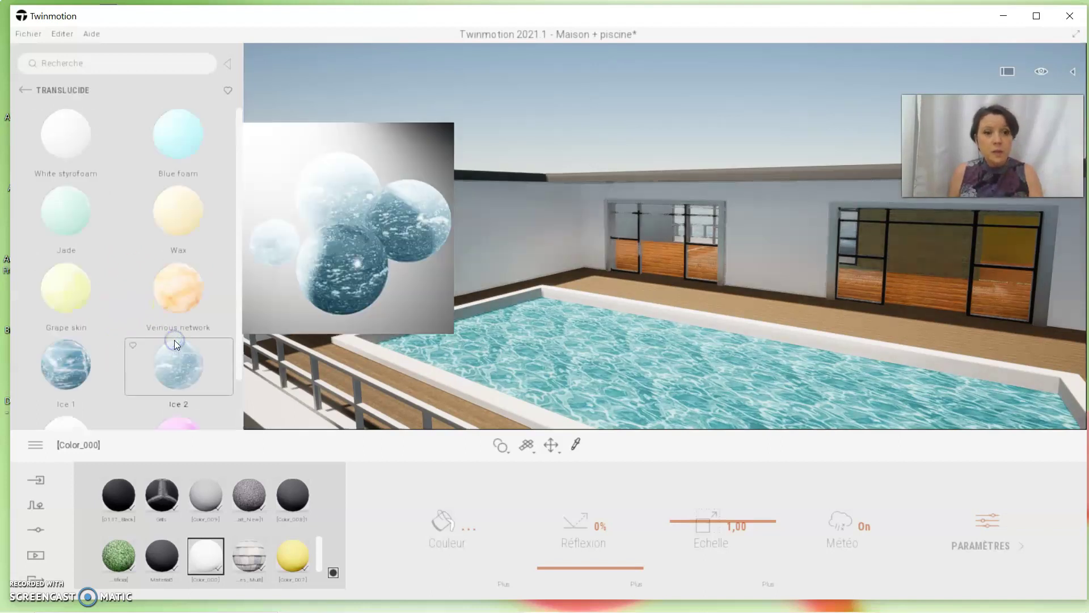
{"action": "scroll", "coordinate": [175, 340], "scroll_direction": "down", "scroll_amount": 1}
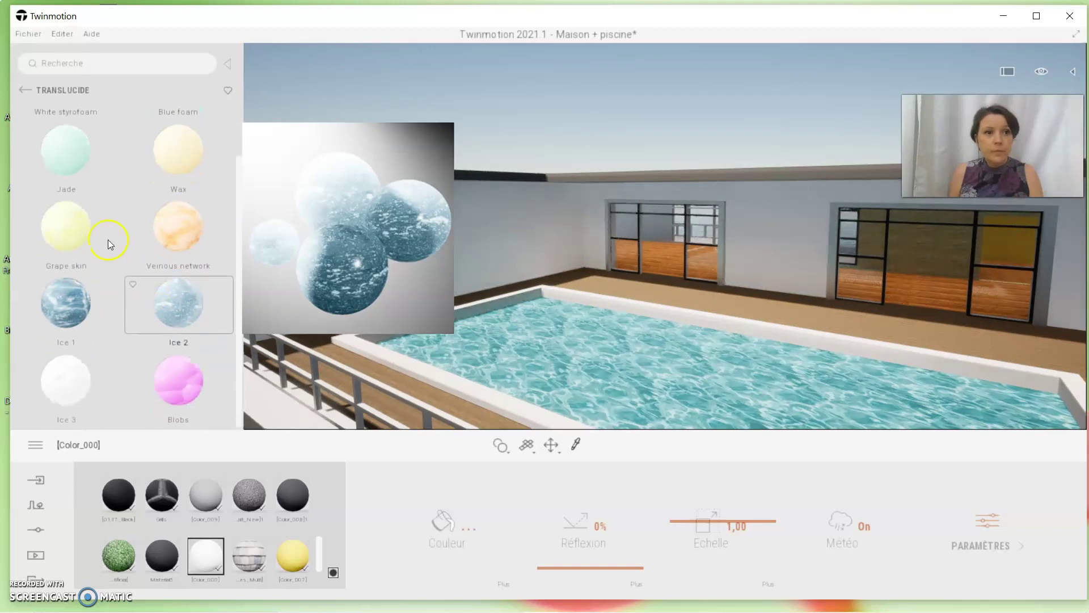
{"action": "left_click", "coordinate": [25, 95]}
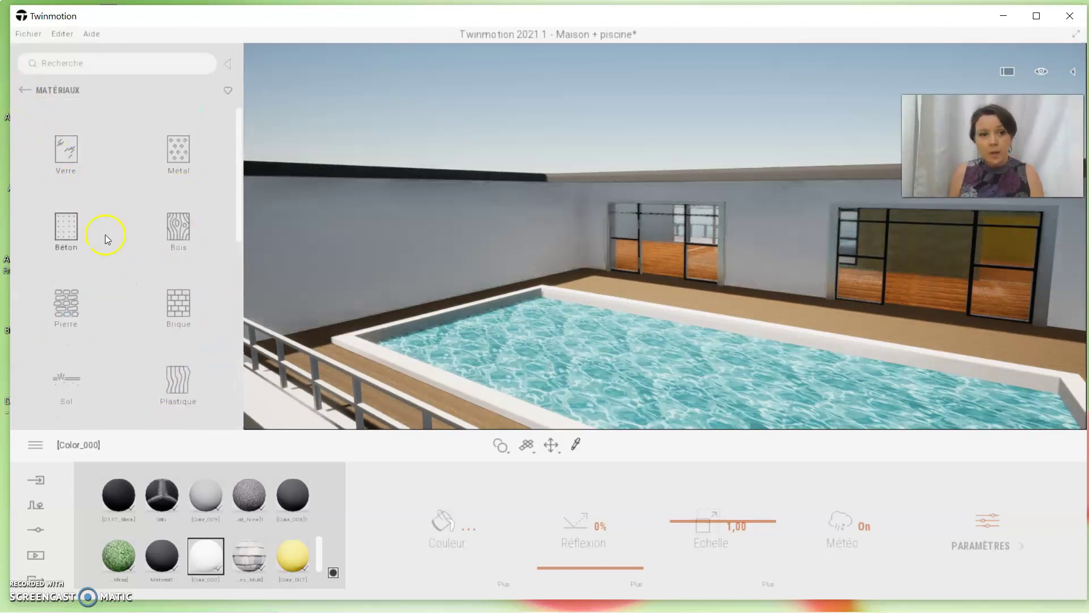
{"action": "scroll", "coordinate": [107, 234], "scroll_direction": "down", "scroll_amount": 1}
{"action": "scroll", "coordinate": [106, 234], "scroll_direction": "down", "scroll_amount": 1}
{"action": "scroll", "coordinate": [107, 235], "scroll_direction": "down", "scroll_amount": 1}
{"action": "scroll", "coordinate": [106, 234], "scroll_direction": "down", "scroll_amount": 1}
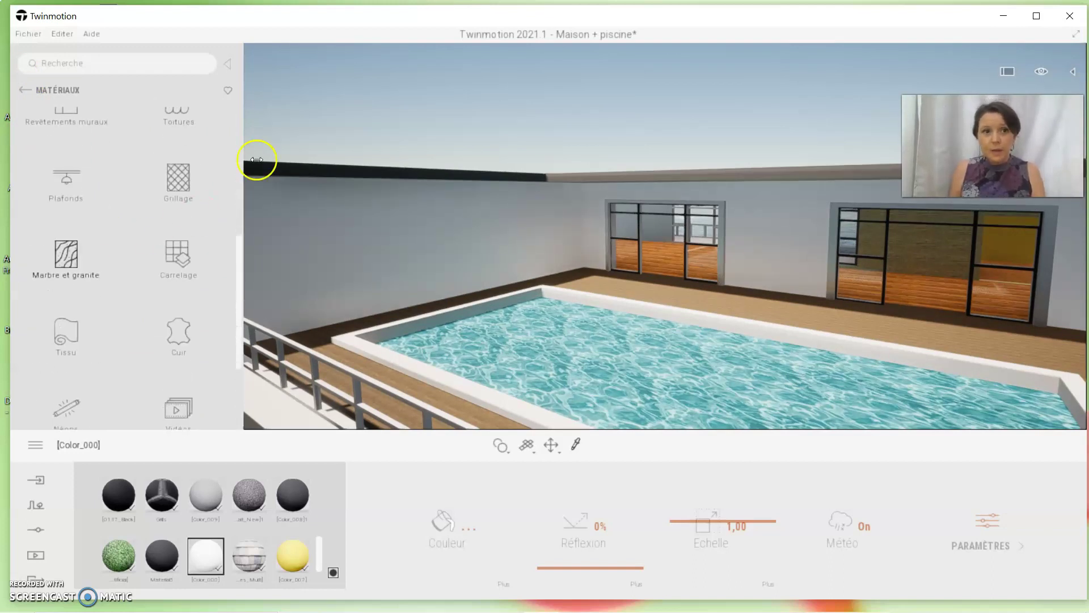